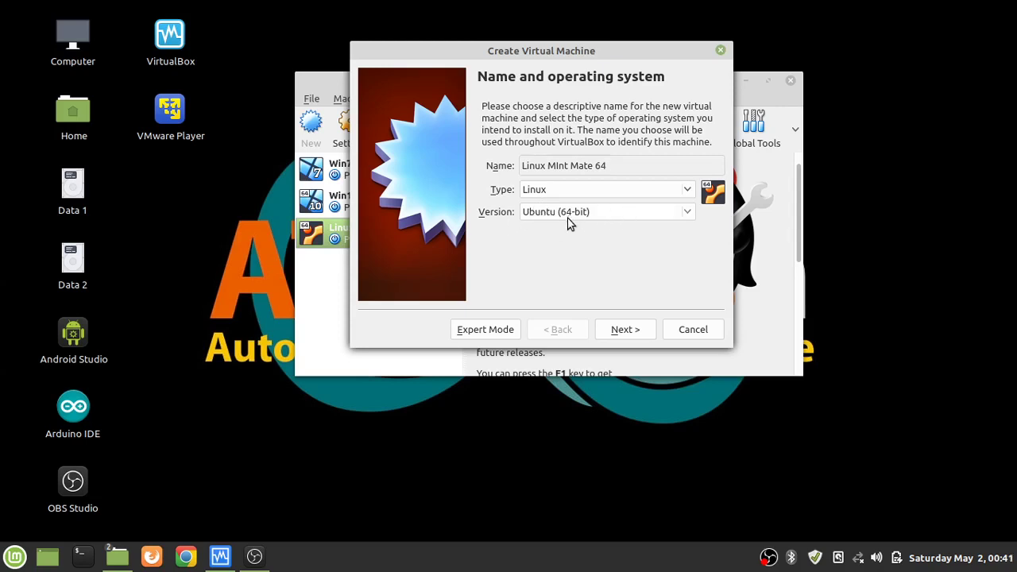
# Select Ubuntu (64-bit) from the Version list and continue to the memory size page.
pyautogui.click(685, 218)
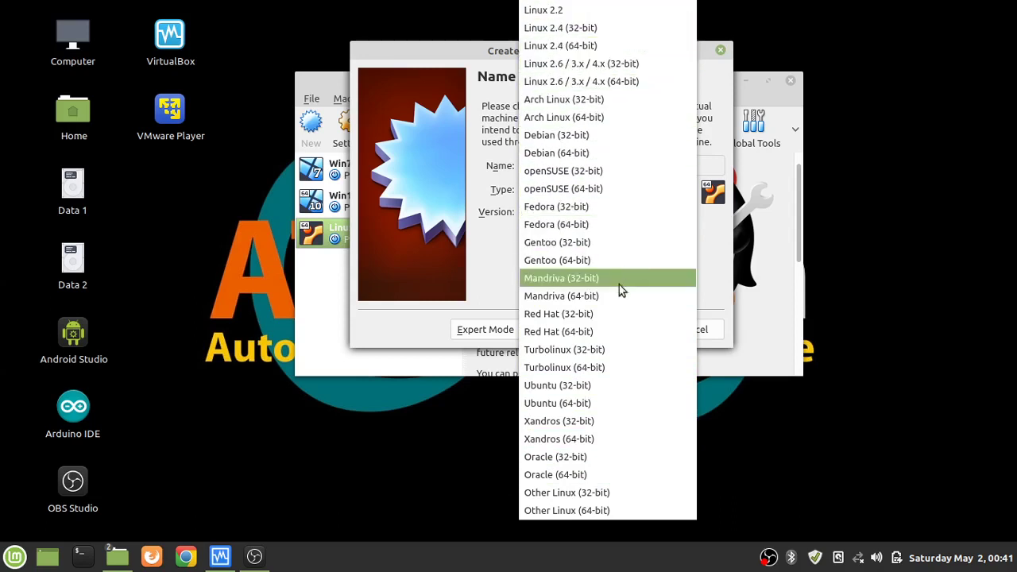
pyautogui.click(587, 399)
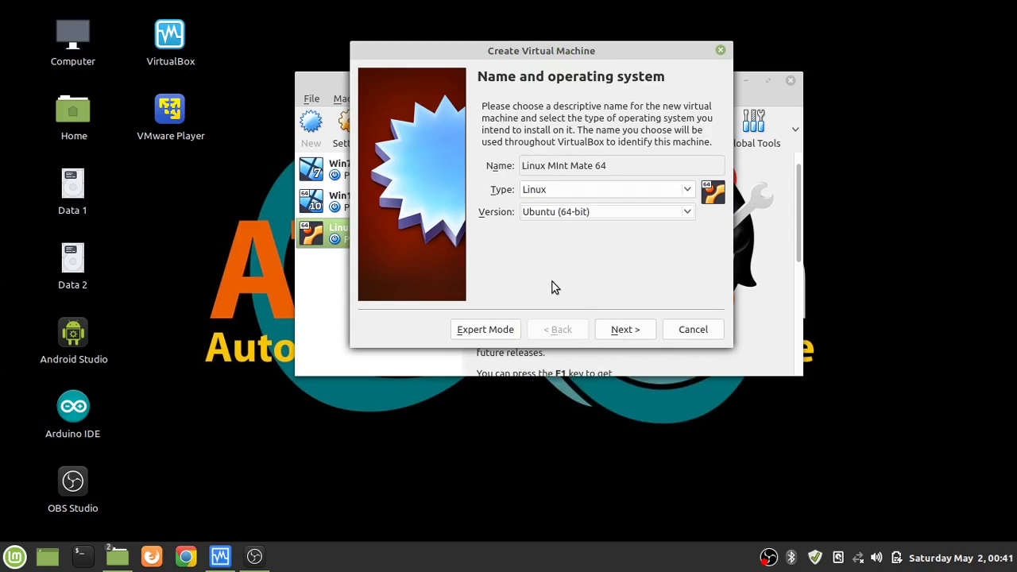
pyautogui.click(625, 329)
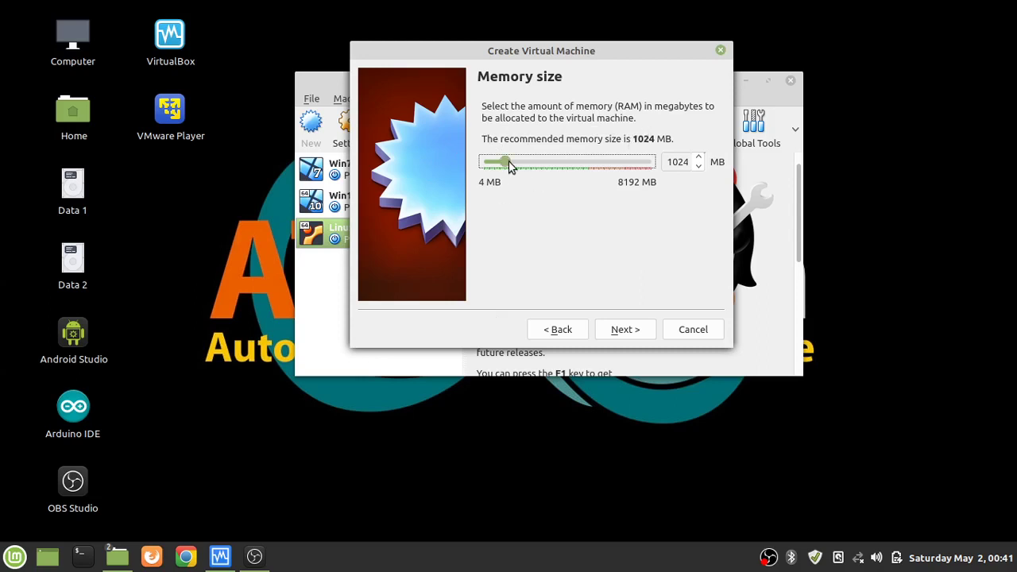
# Raise the VM's memory from 1024 MB to 3035 MB and continue to the hard disk page.
pyautogui.moveTo(518, 162); pyautogui.dragTo(550, 165)
pyautogui.click(625, 335)
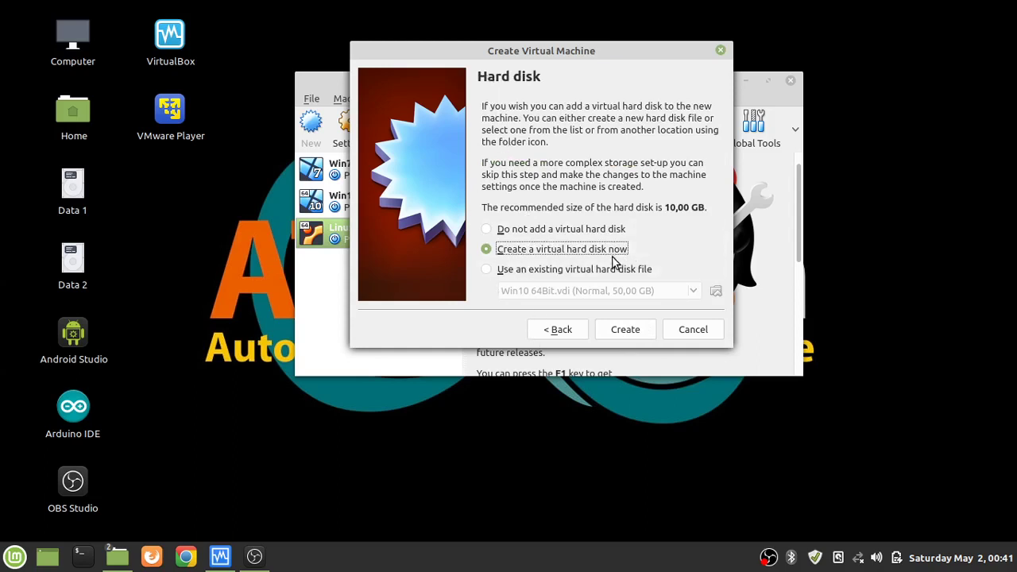
# Create a new VDI, dynamically allocated disk sized 51,70 GB and choose where to store it.
pyautogui.click(619, 336)
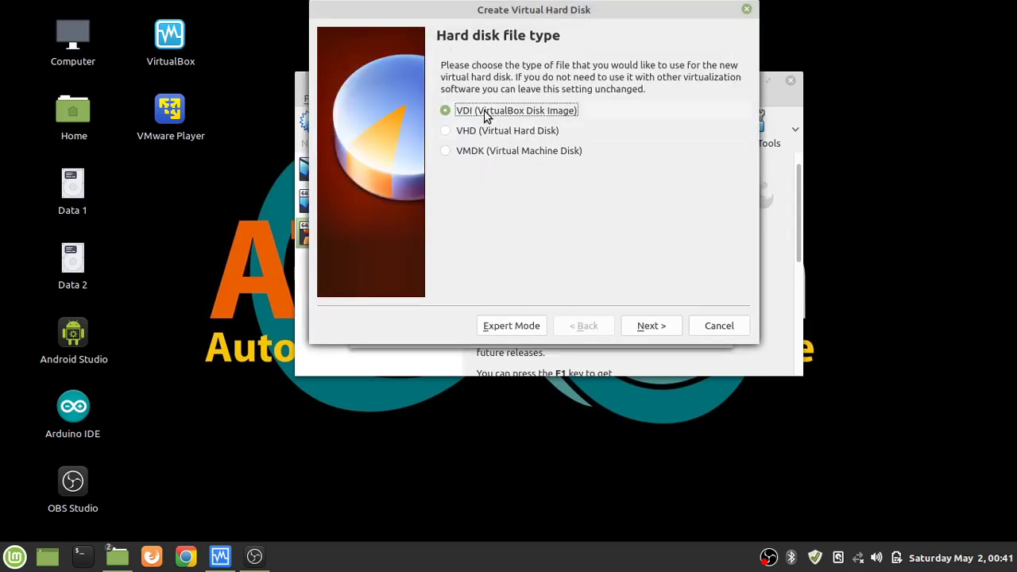
pyautogui.click(653, 330)
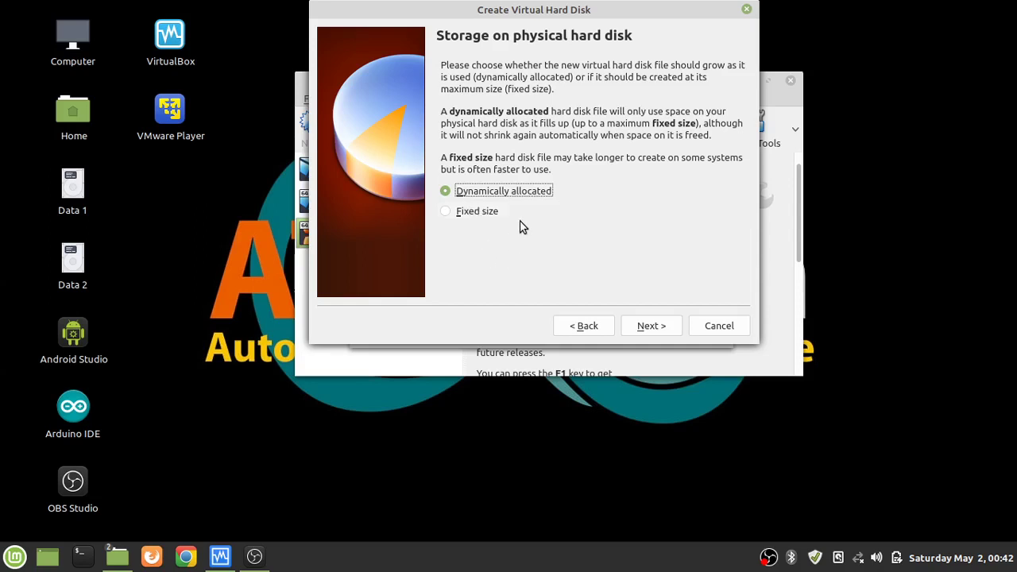
pyautogui.click(656, 327)
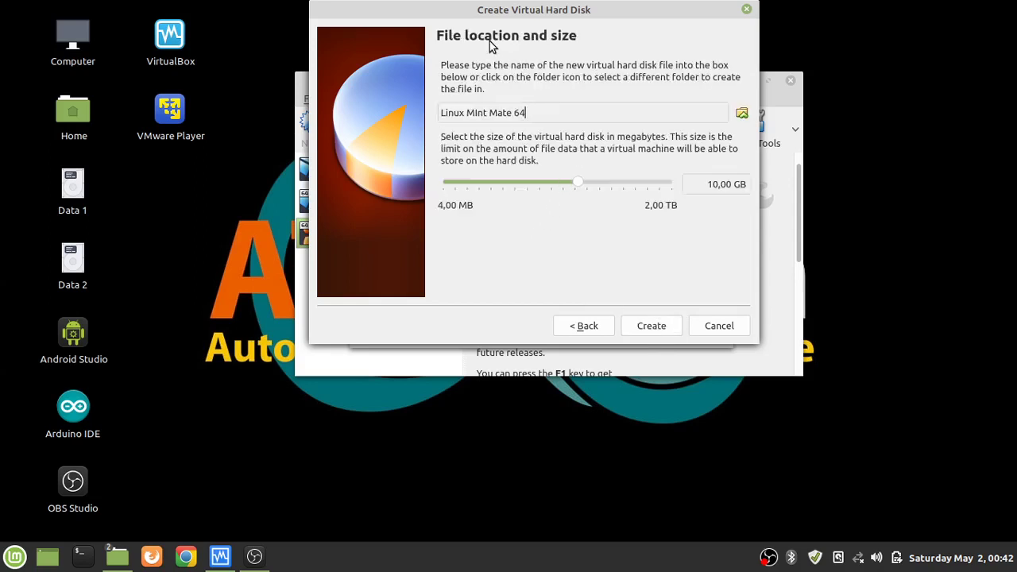
pyautogui.moveTo(579, 182); pyautogui.dragTo(608, 181)
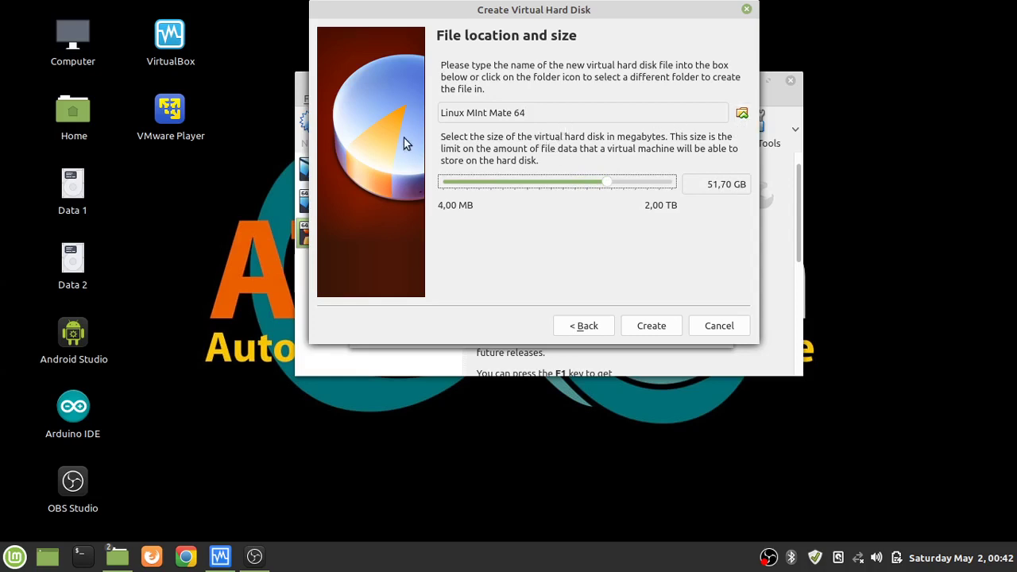
pyautogui.click(744, 117)
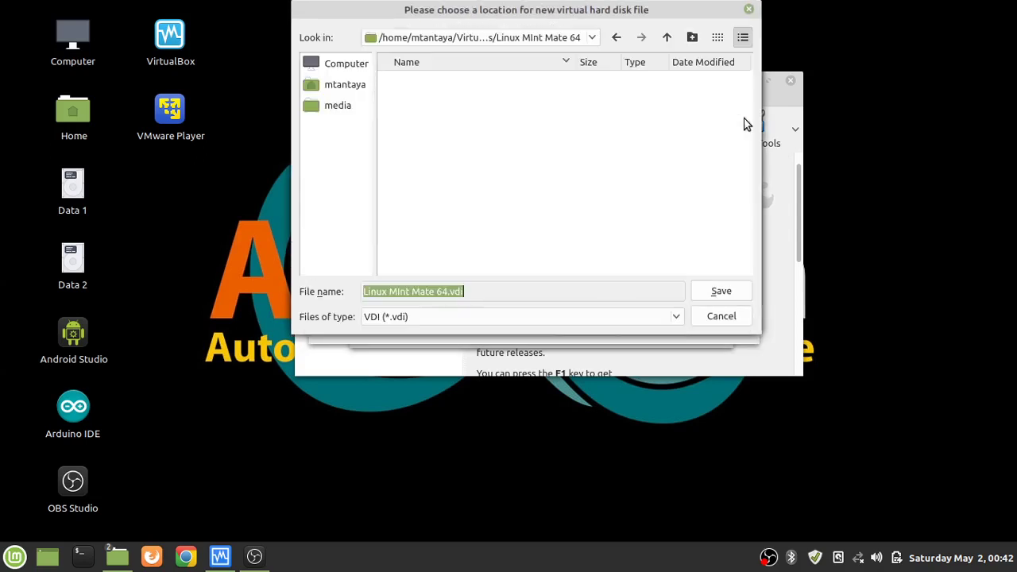
# Browse to media > Data 2 > Virtual and create a new folder named 'MInt Mate 64'.
pyautogui.click(334, 106)
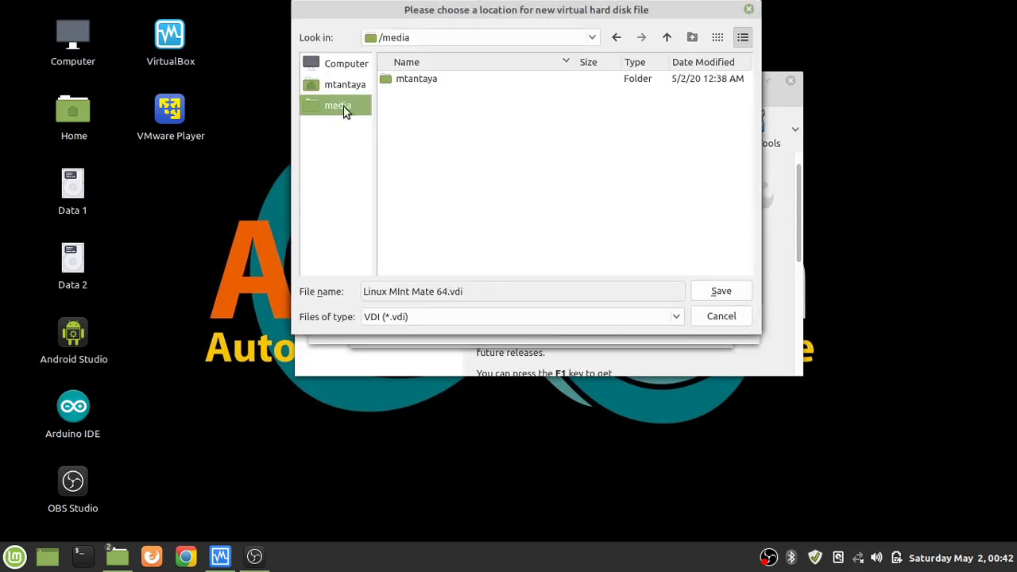
pyautogui.doubleClick(389, 80)
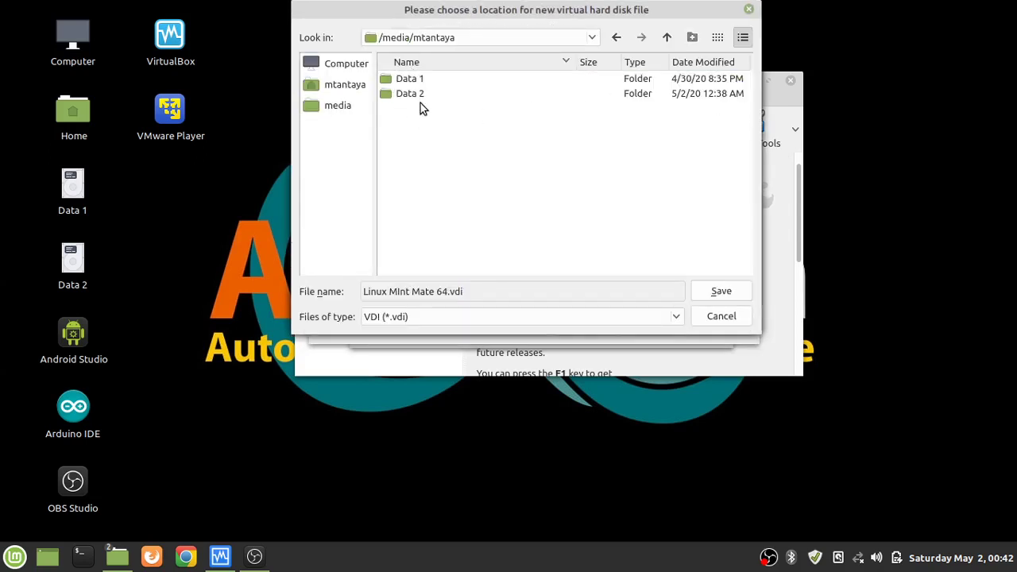
pyautogui.doubleClick(412, 93)
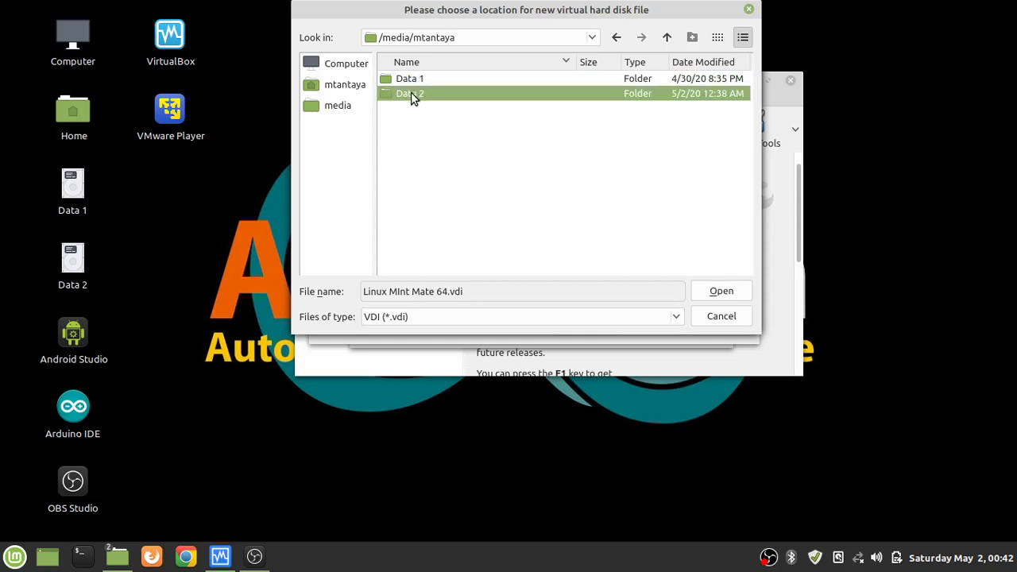
pyautogui.click(413, 82)
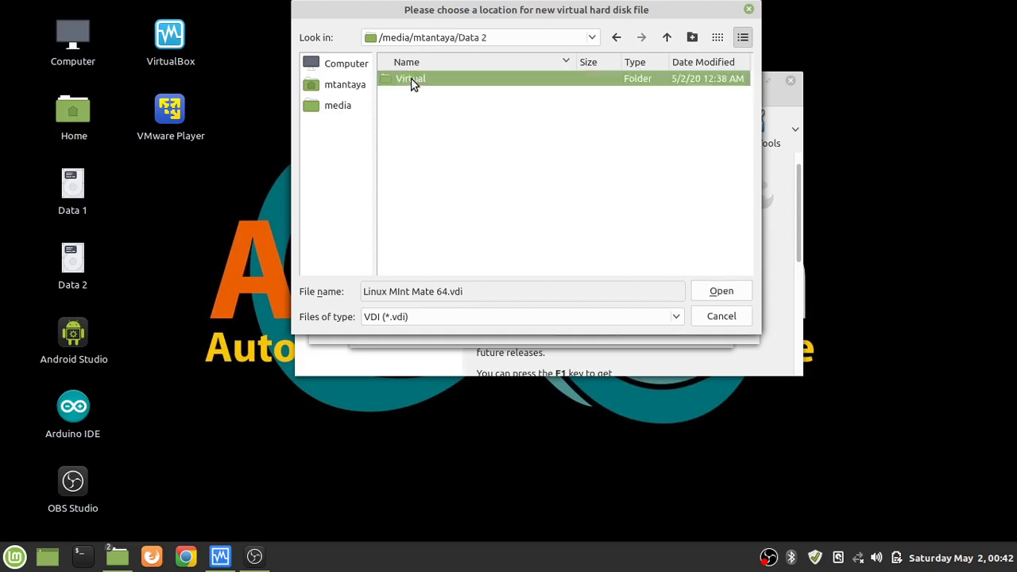
pyautogui.doubleClick(410, 77)
pyautogui.rightClick(486, 135)
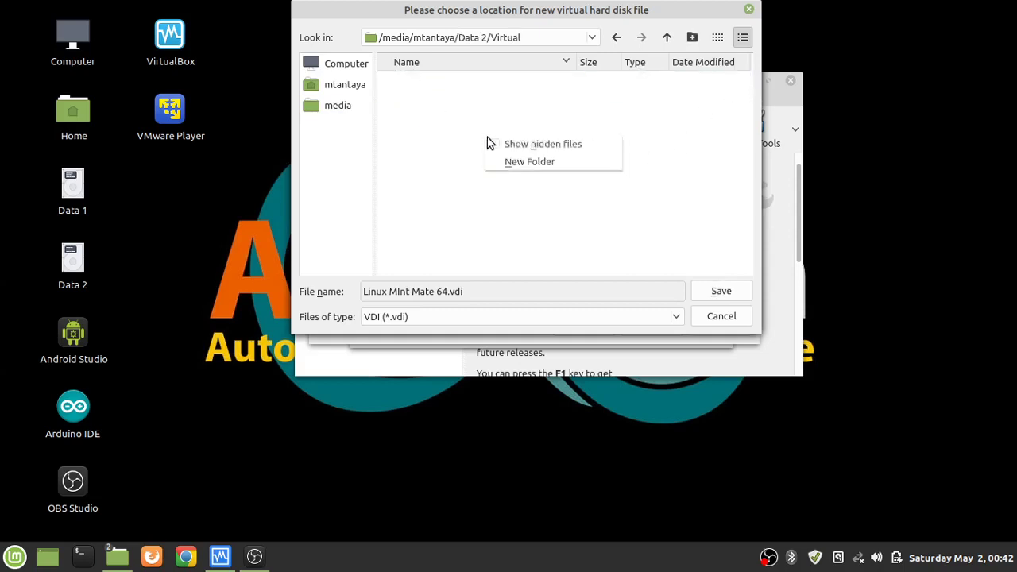
pyautogui.click(523, 160)
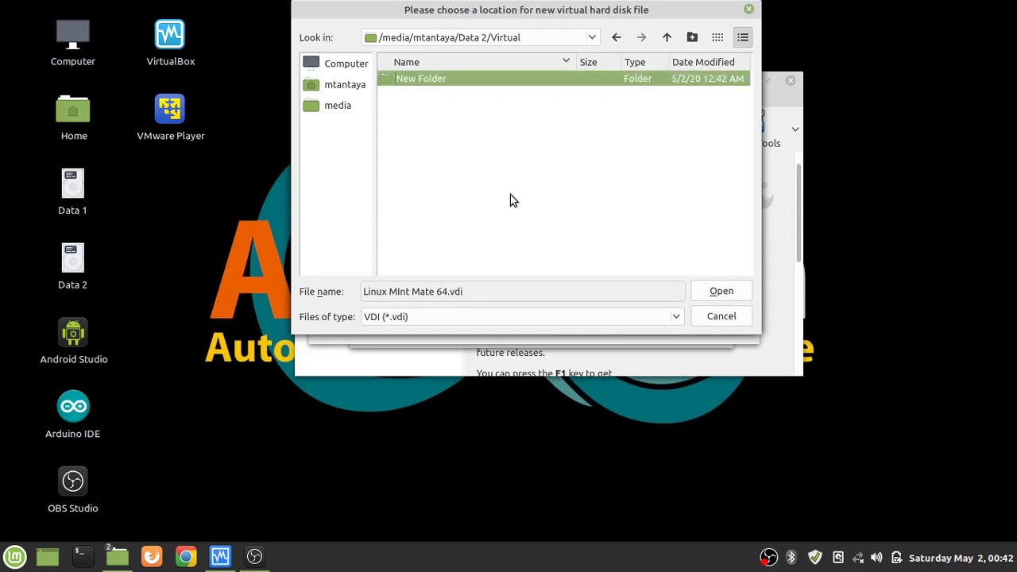
pyautogui.write('MInt Ma')
pyautogui.write('te 64')
pyautogui.click(730, 294)
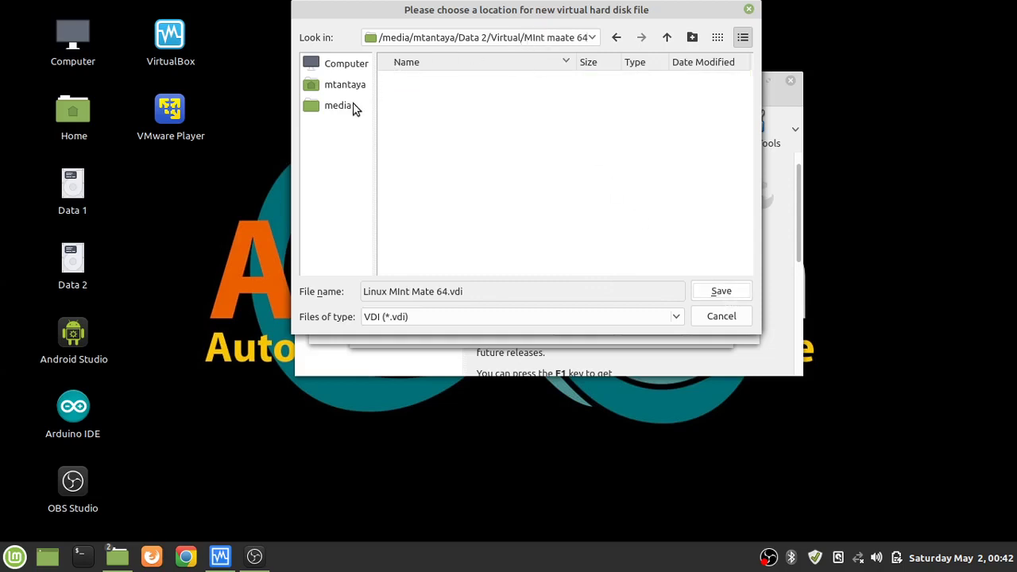
# Rename the misspelled folder to 'MInt mate 64', then save Linux MInt Mate 64.vdi inside it.
pyautogui.click(507, 37)
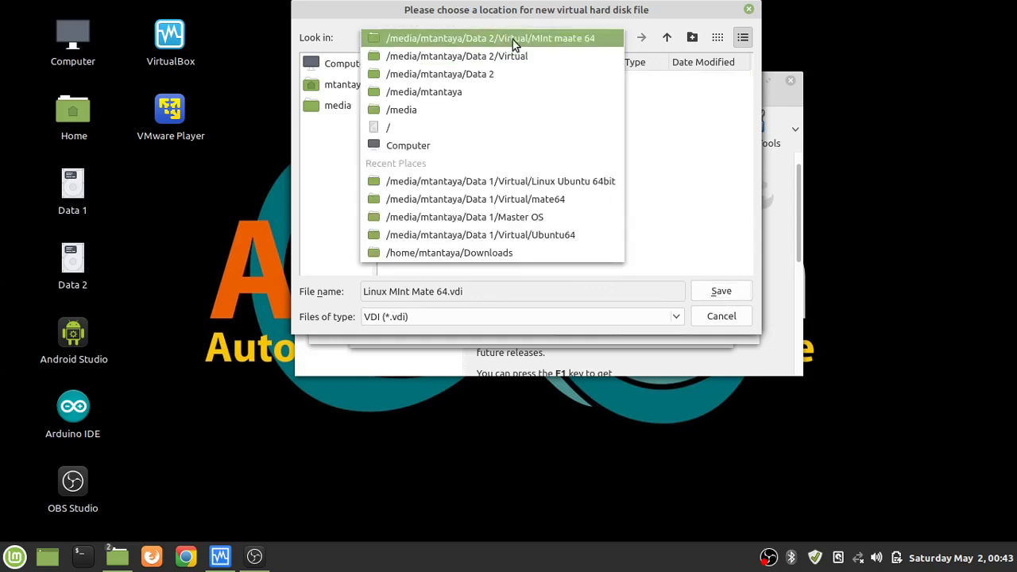
pyautogui.click(512, 40)
pyautogui.click(618, 40)
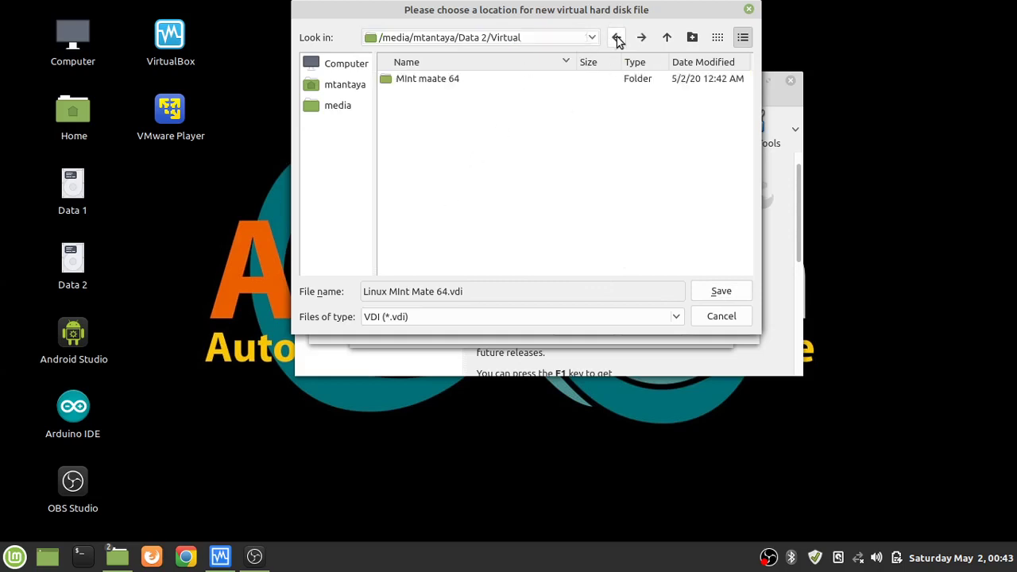
pyautogui.click(445, 82)
pyautogui.rightClick(445, 82)
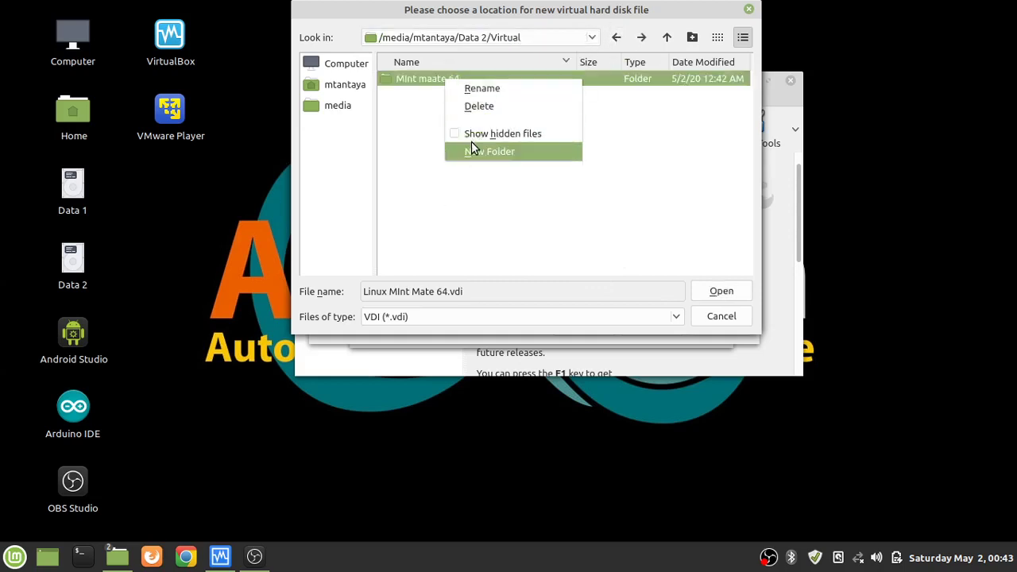
pyautogui.click(487, 103)
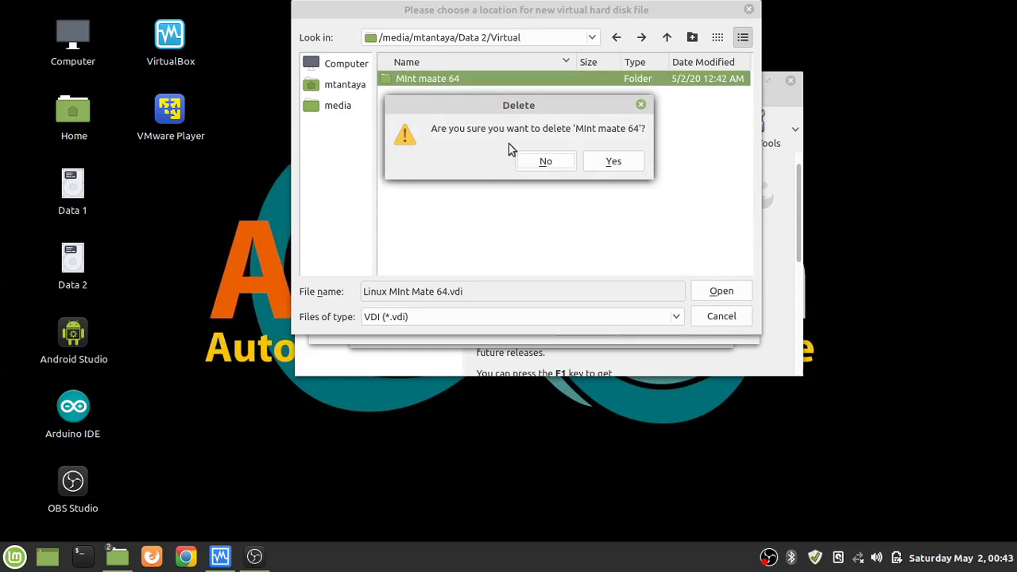
pyautogui.click(559, 161)
pyautogui.rightClick(427, 84)
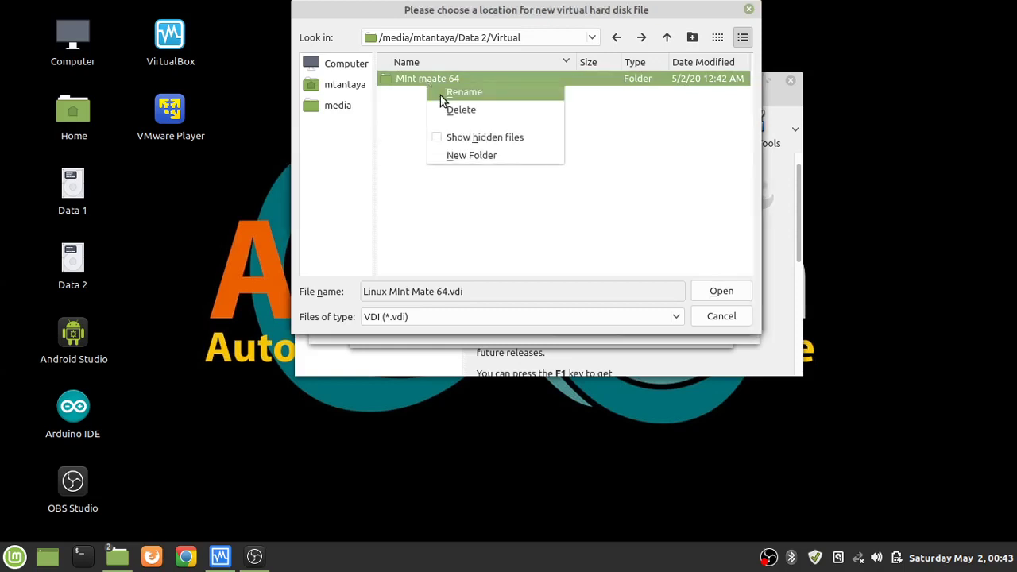
pyautogui.click(464, 92)
pyautogui.write('MInt mate 64')
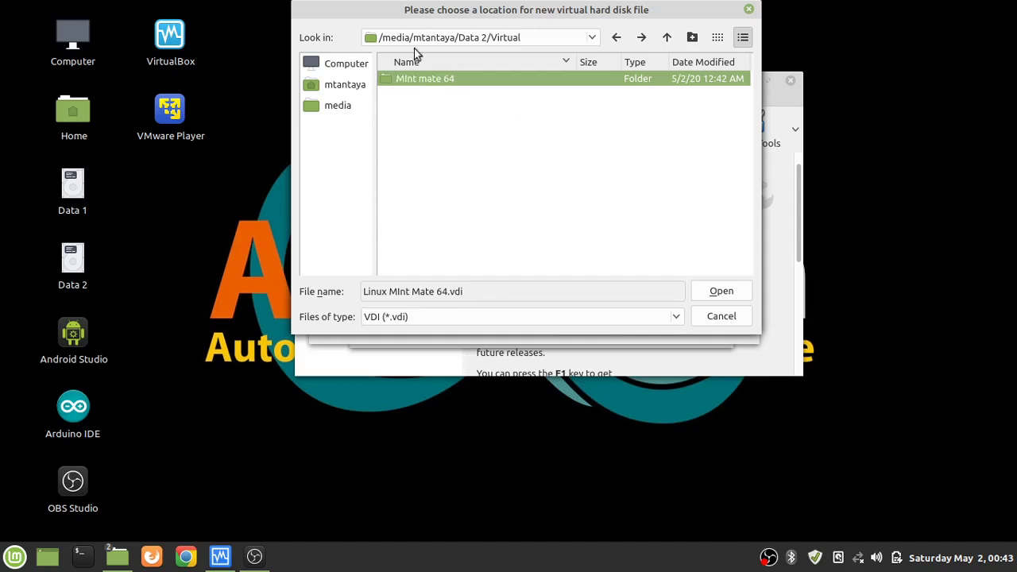
pyautogui.doubleClick(419, 80)
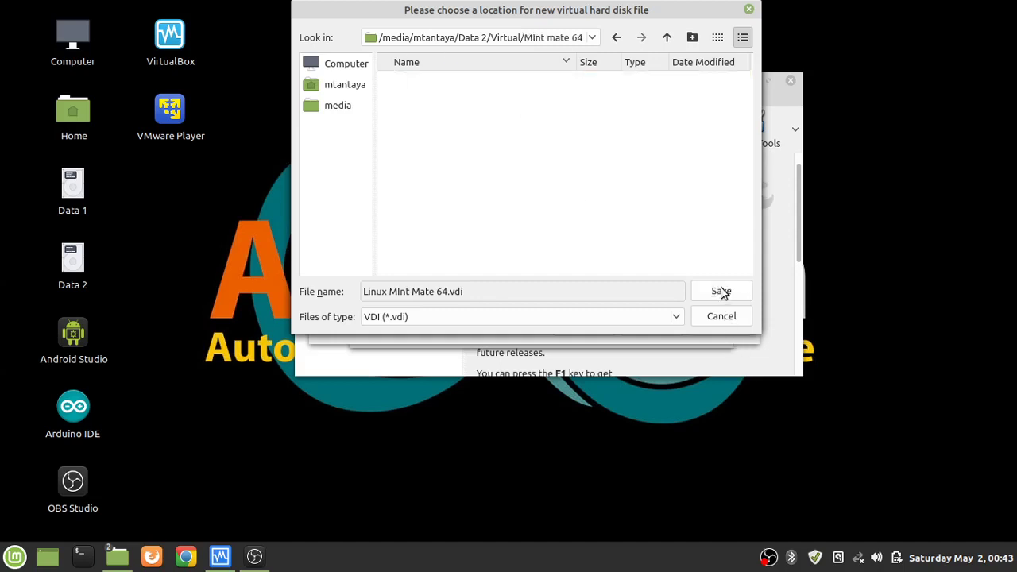
pyautogui.click(721, 291)
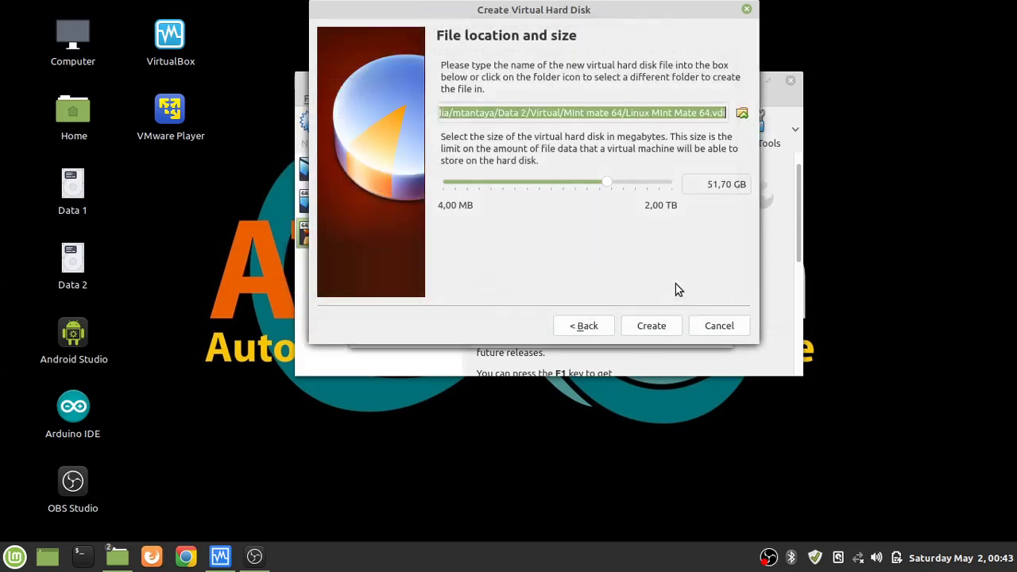
# Finish creating the VM, remove Floppy from its boot order and assign 2 CPUs.
pyautogui.click(648, 327)
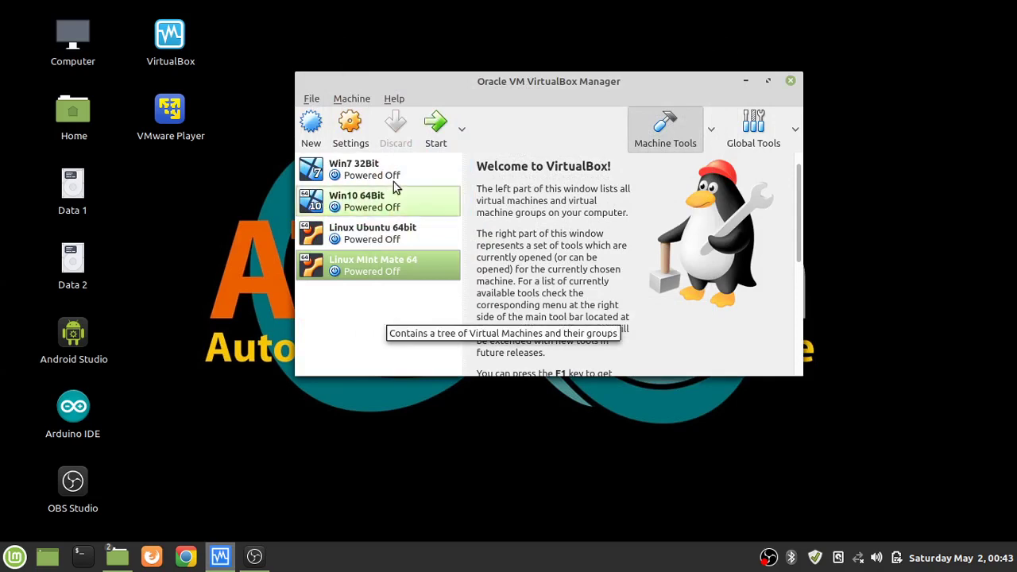
pyautogui.click(351, 124)
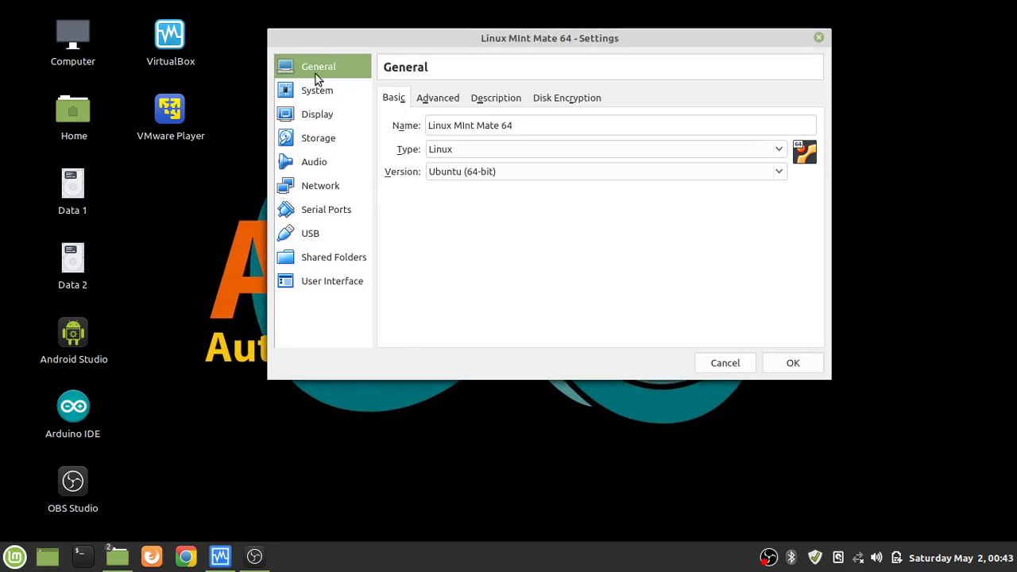
pyautogui.click(304, 95)
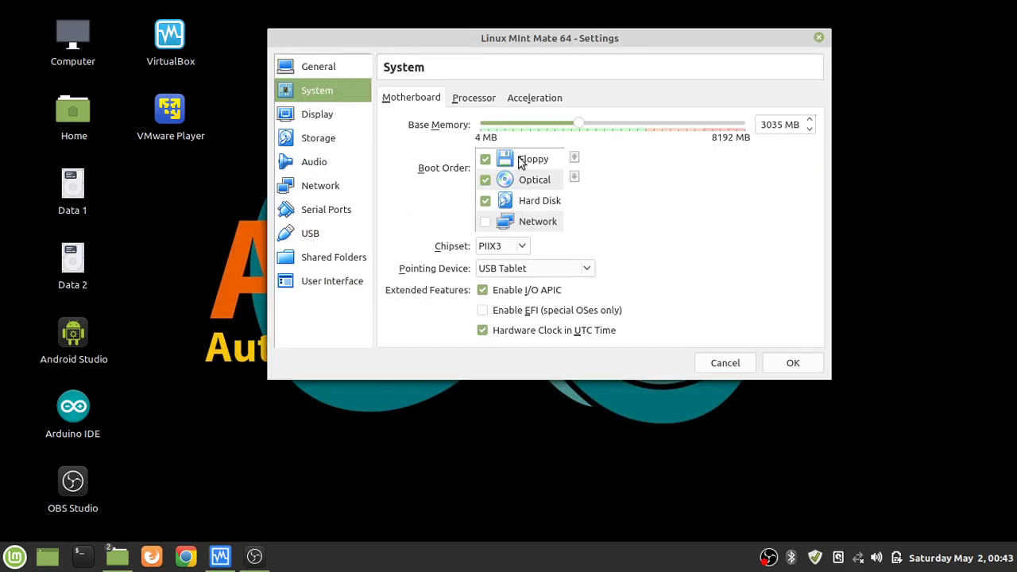
pyautogui.click(486, 160)
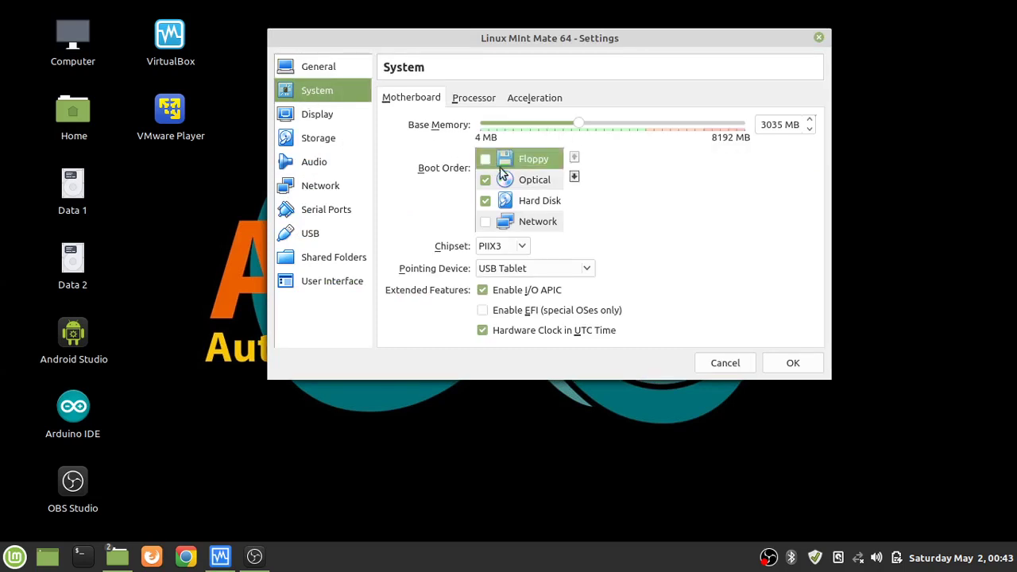
pyautogui.click(474, 97)
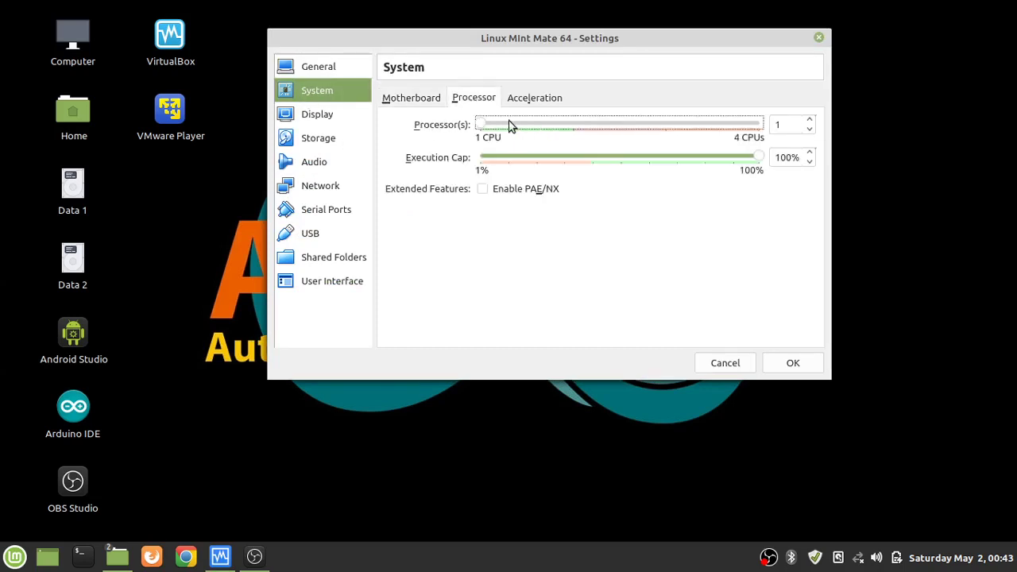
pyautogui.moveTo(484, 125); pyautogui.dragTo(573, 121)
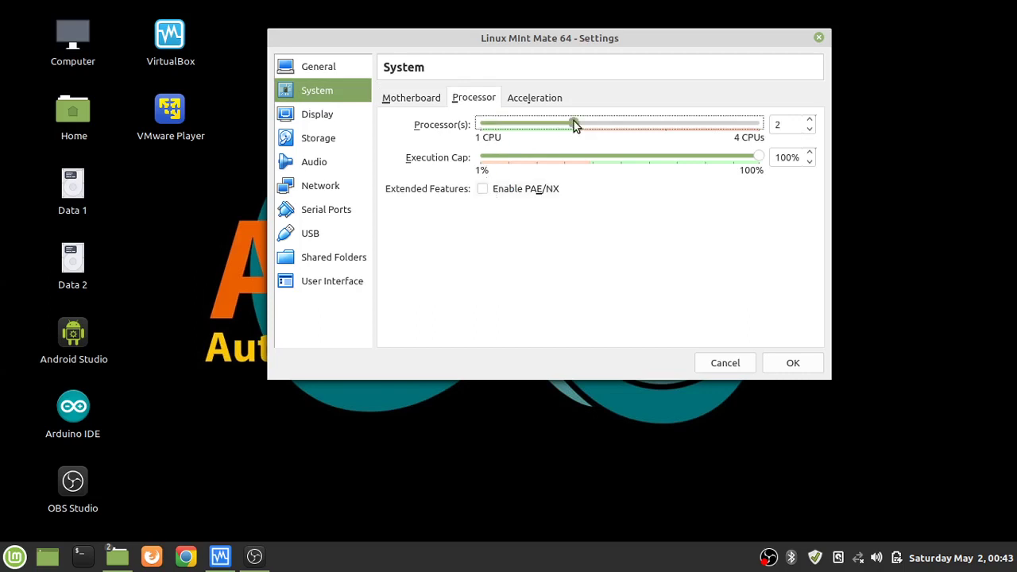
# Set video memory to 128 MB with 3D and 2D acceleration enabled.
pyautogui.click(308, 116)
pyautogui.click(467, 223)
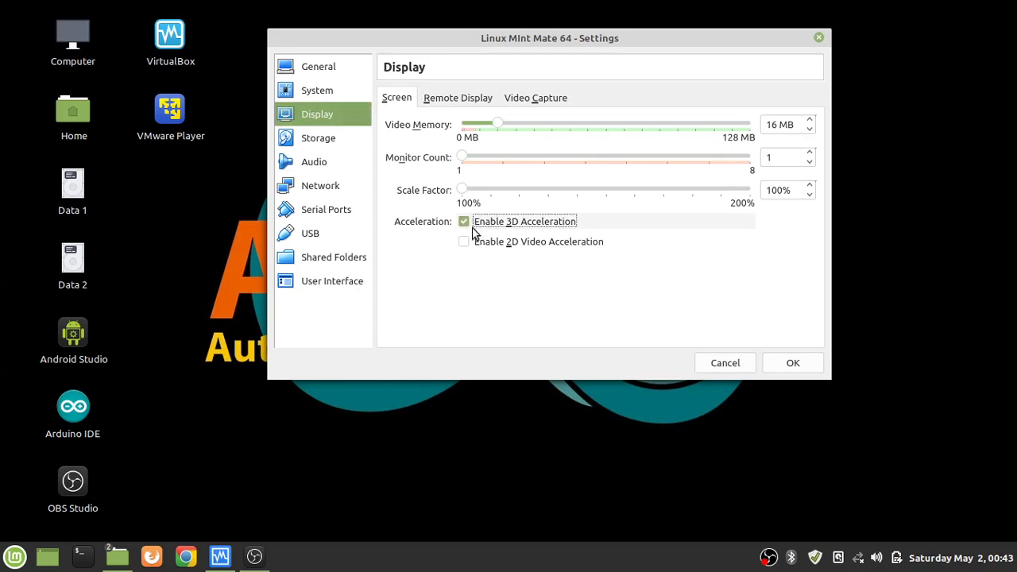
pyautogui.click(467, 243)
pyautogui.moveTo(498, 126); pyautogui.dragTo(748, 125)
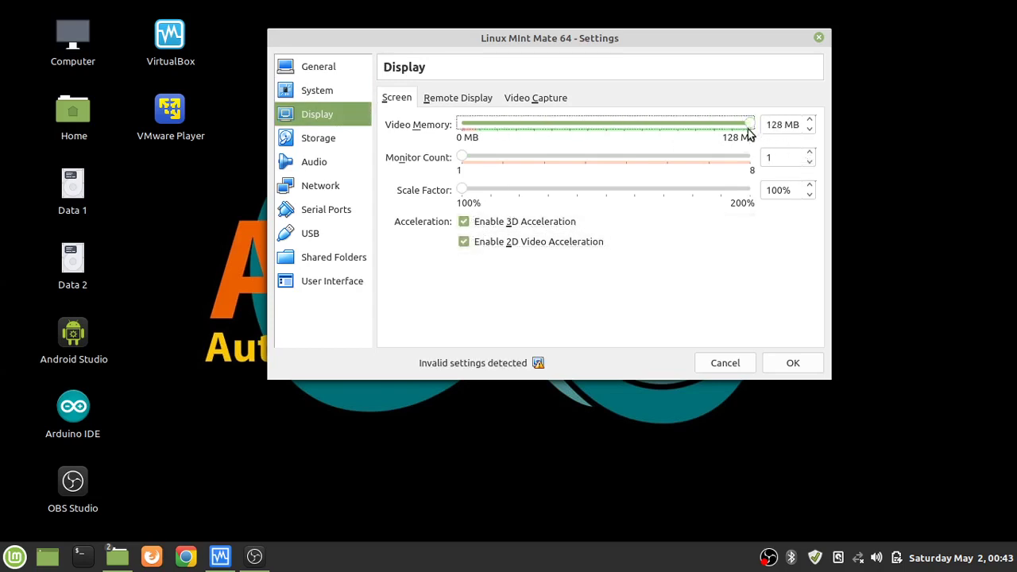
# Attach linuxmint-19.3-mate-64bit.iso to the optical drive, save the settings and start the VM.
pyautogui.click(326, 139)
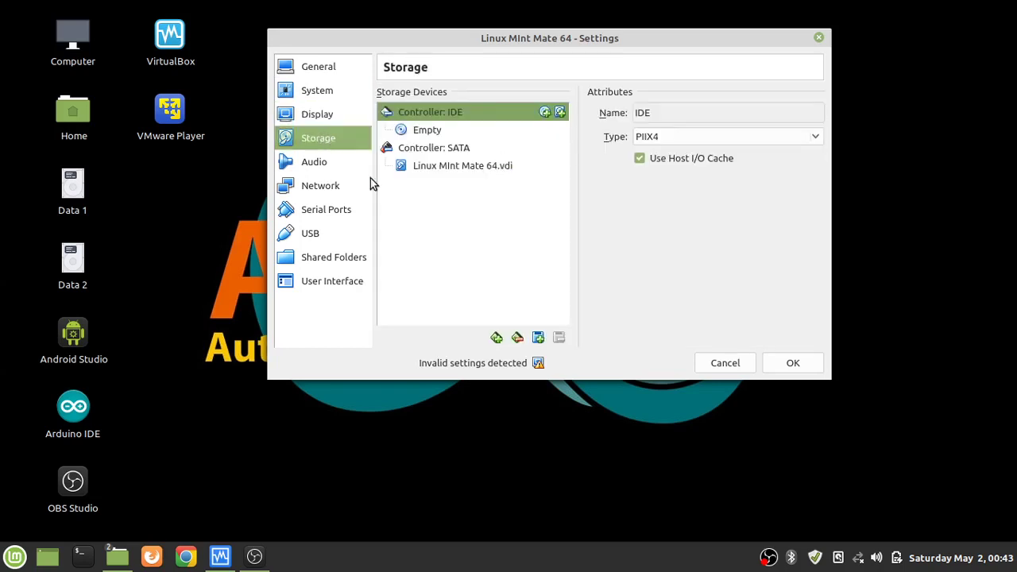
pyautogui.click(437, 132)
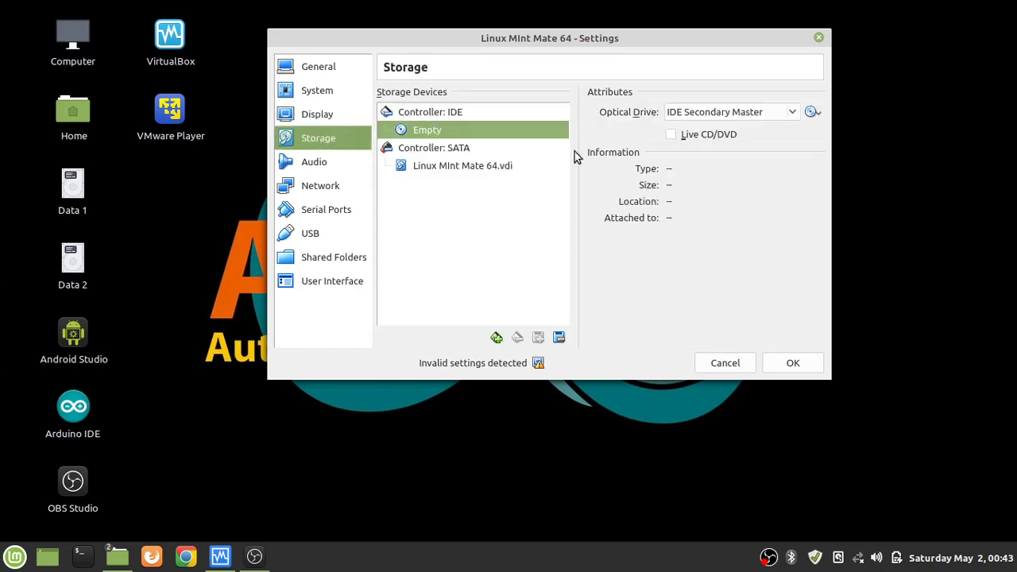
pyautogui.click(811, 112)
pyautogui.click(811, 131)
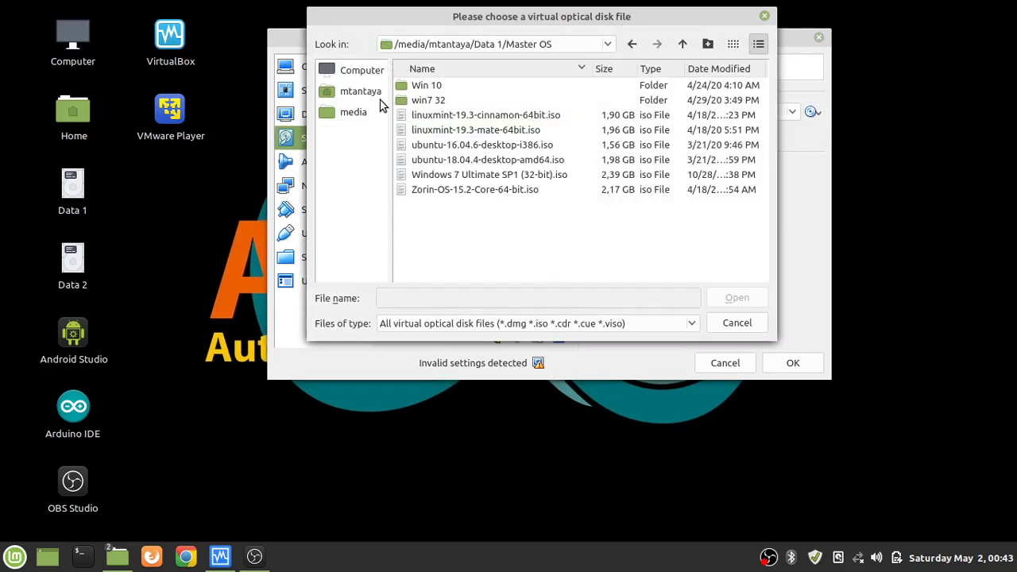
pyautogui.click(458, 132)
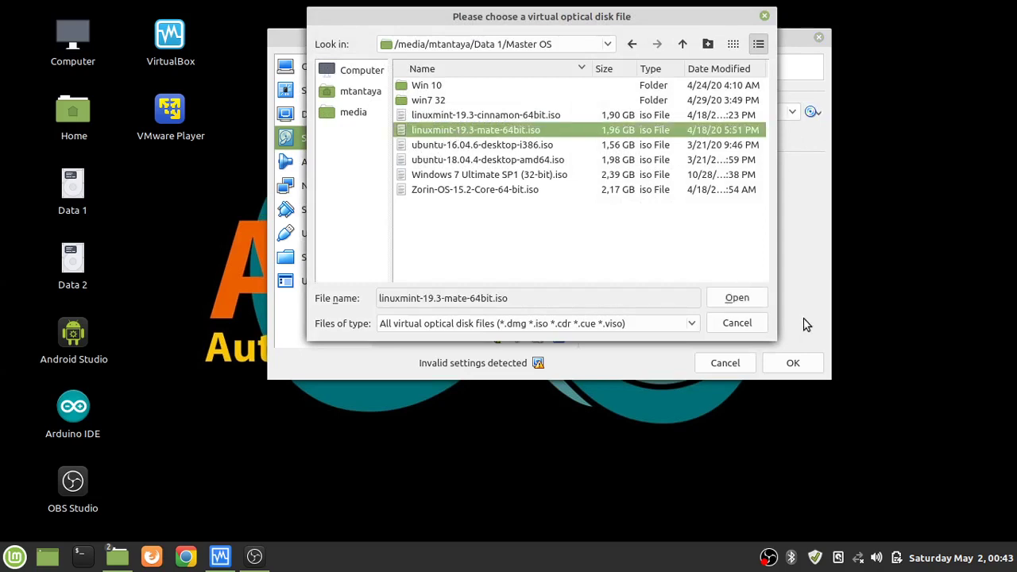
pyautogui.click(738, 299)
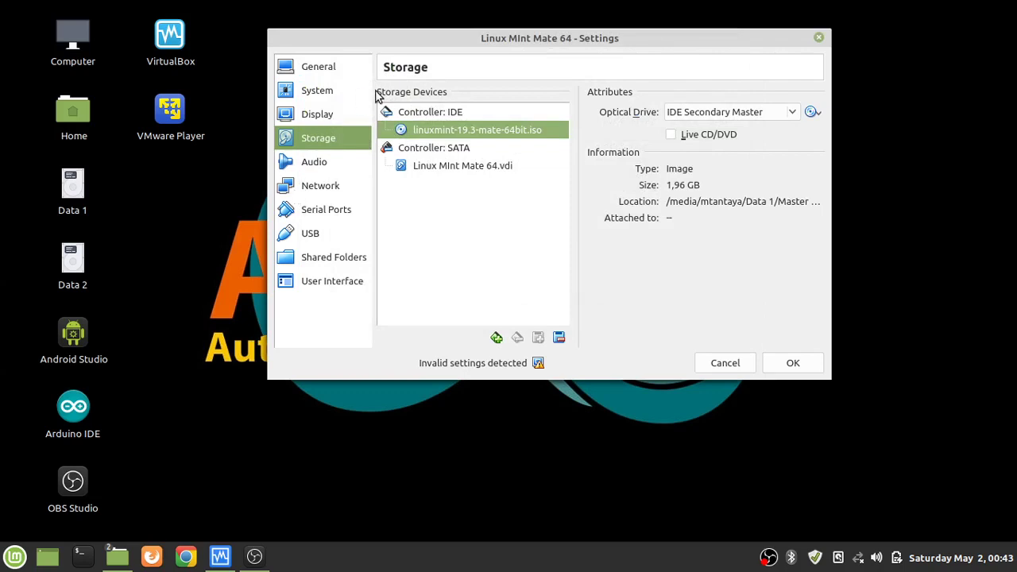
pyautogui.click(793, 364)
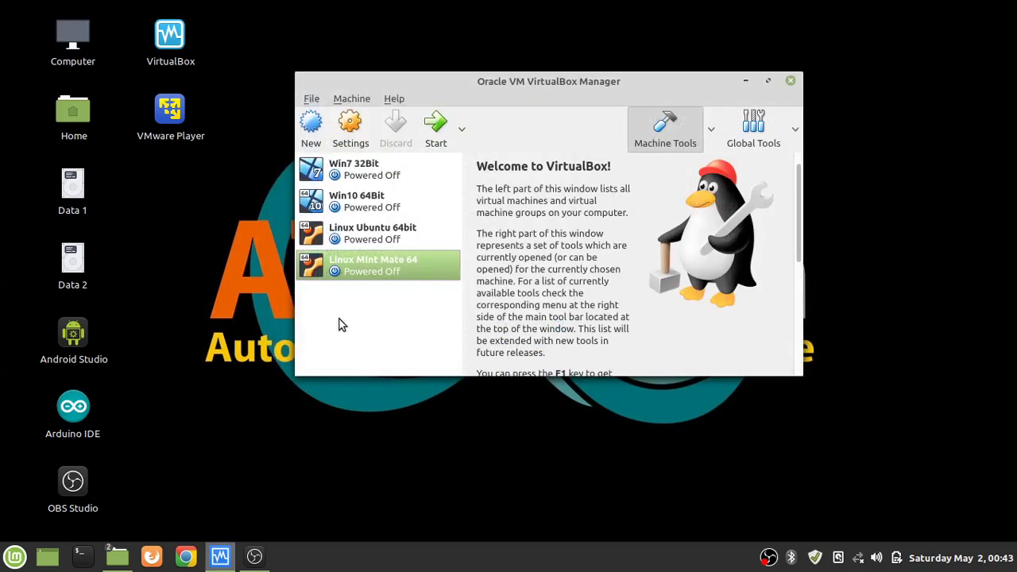
pyautogui.click(434, 134)
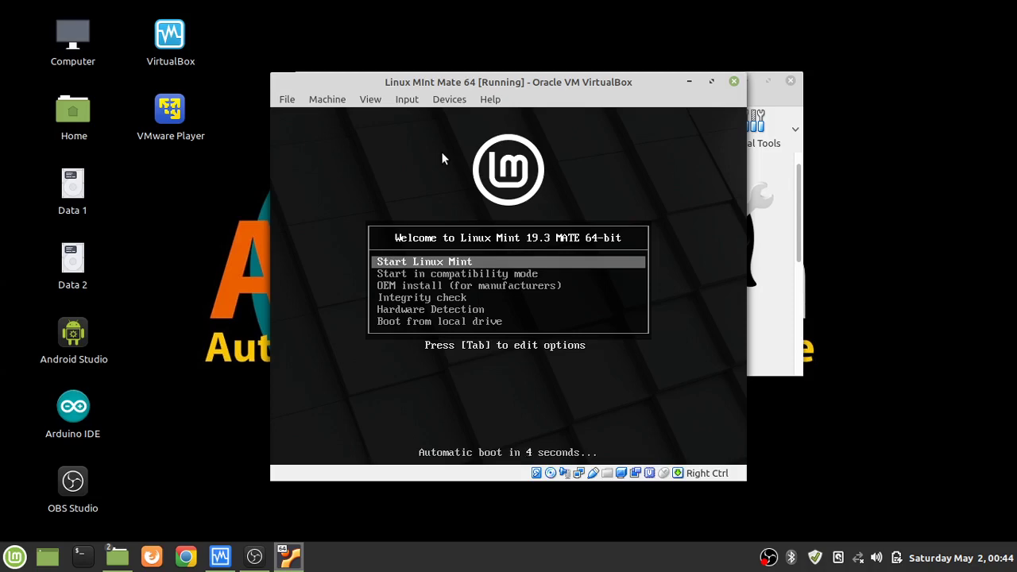
# Choose Start Linux Mint at the boot menu and let the live MATE desktop load.
pyautogui.press('Return')
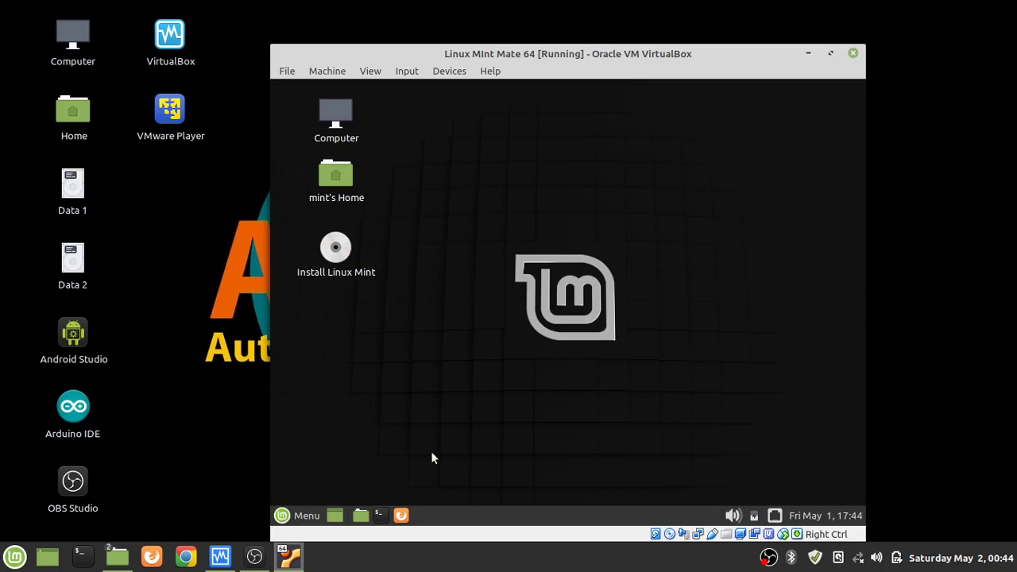
# Launch the Install Linux Mint icon on the guest desktop to open the installer.
pyautogui.click(285, 515)
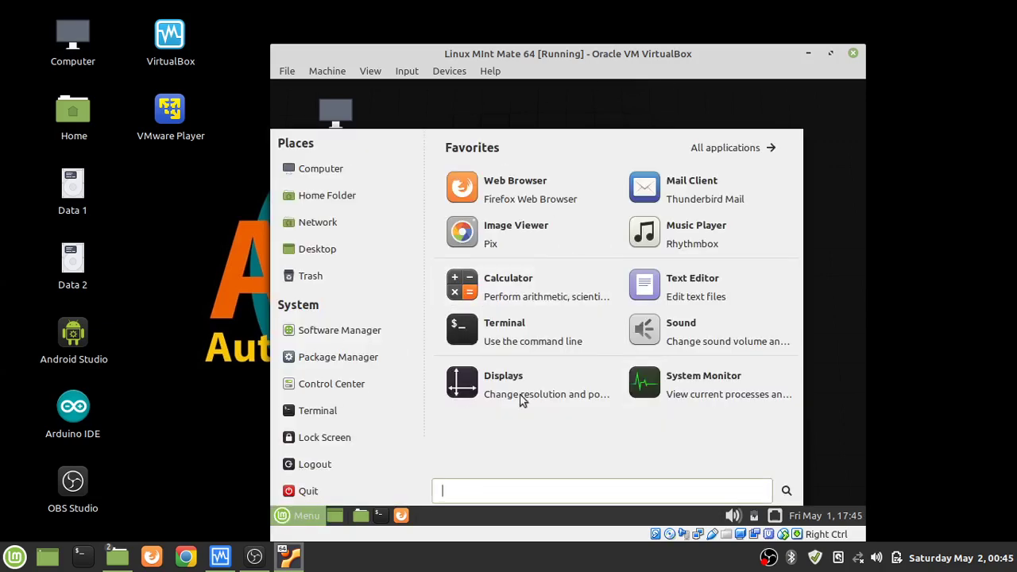
pyautogui.click(284, 522)
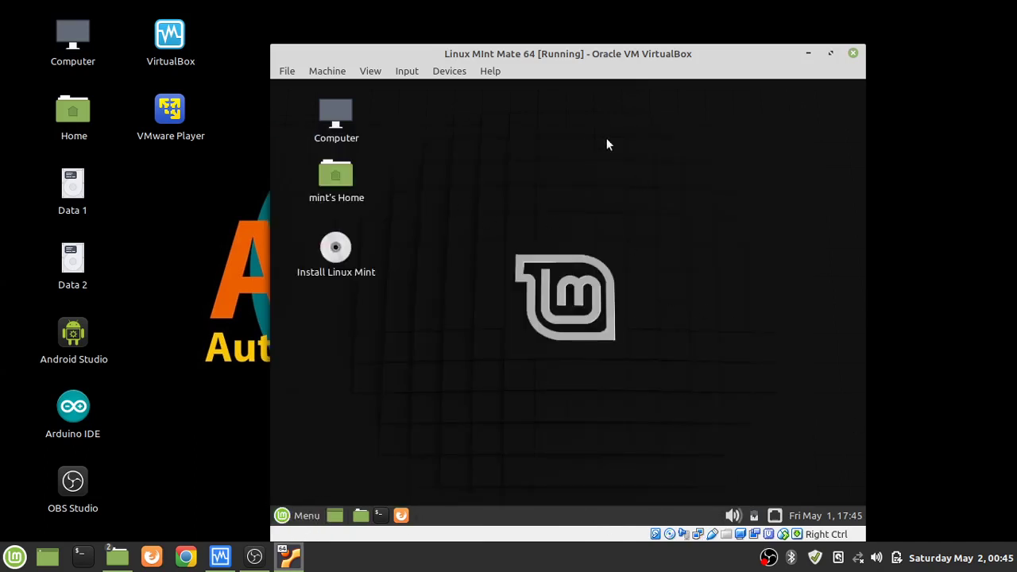
pyautogui.click(335, 259)
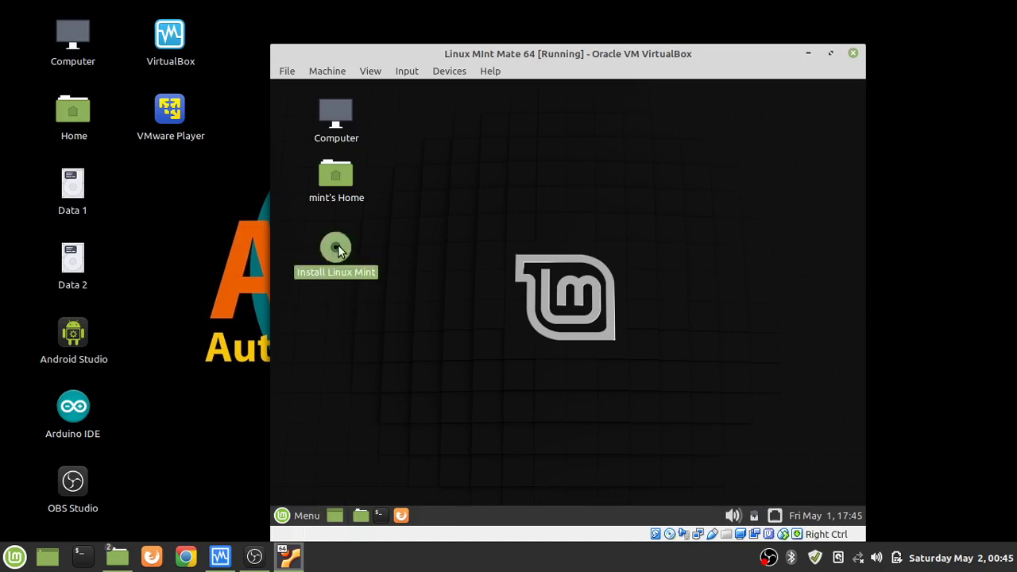
pyautogui.doubleClick(337, 246)
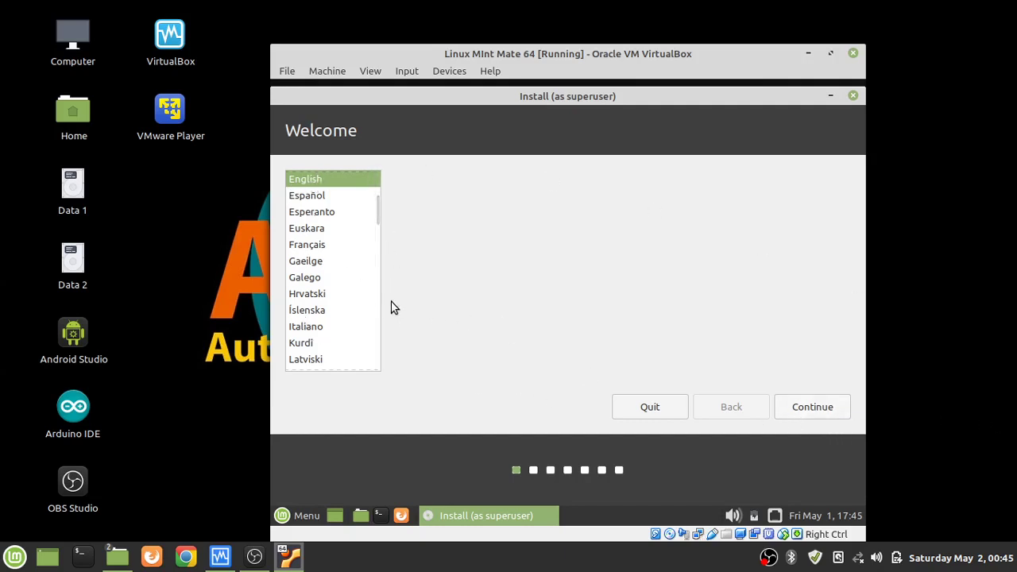
# Accept English, test the English (US) keyboard with 'qwerty', and opt into third-party software.
pyautogui.moveTo(376, 212); pyautogui.dragTo(379, 181)
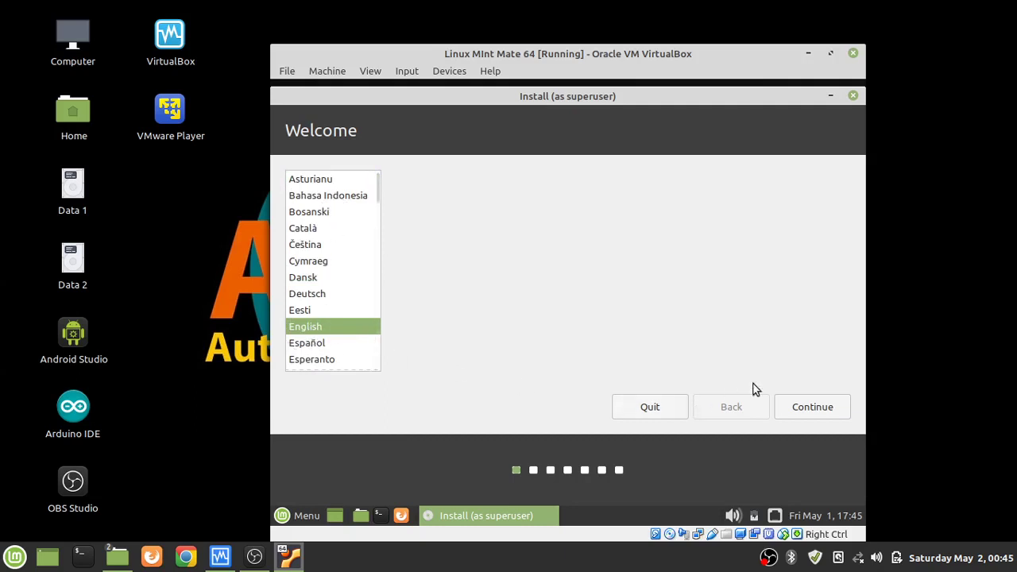
pyautogui.click(804, 407)
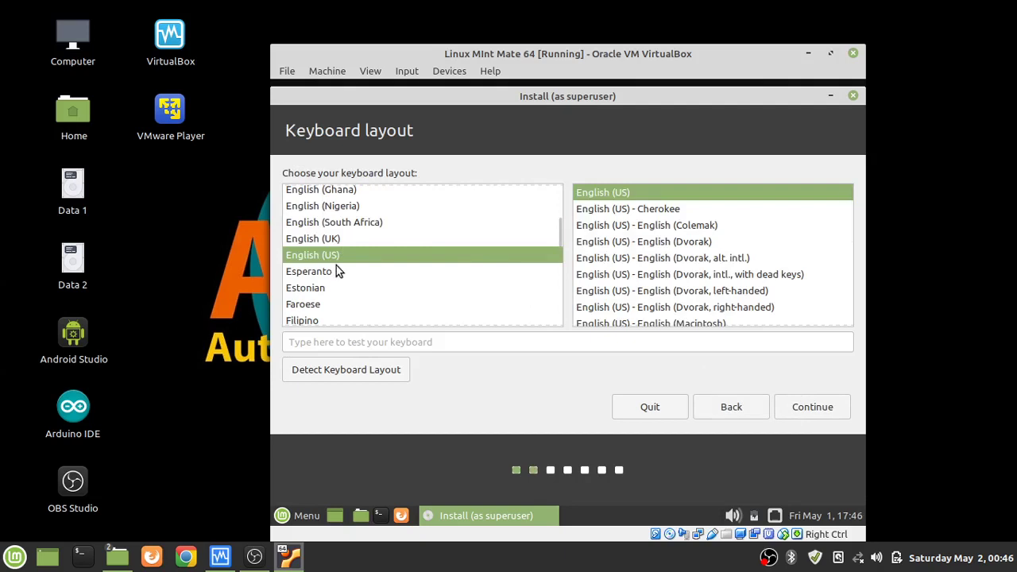
pyautogui.click(360, 343)
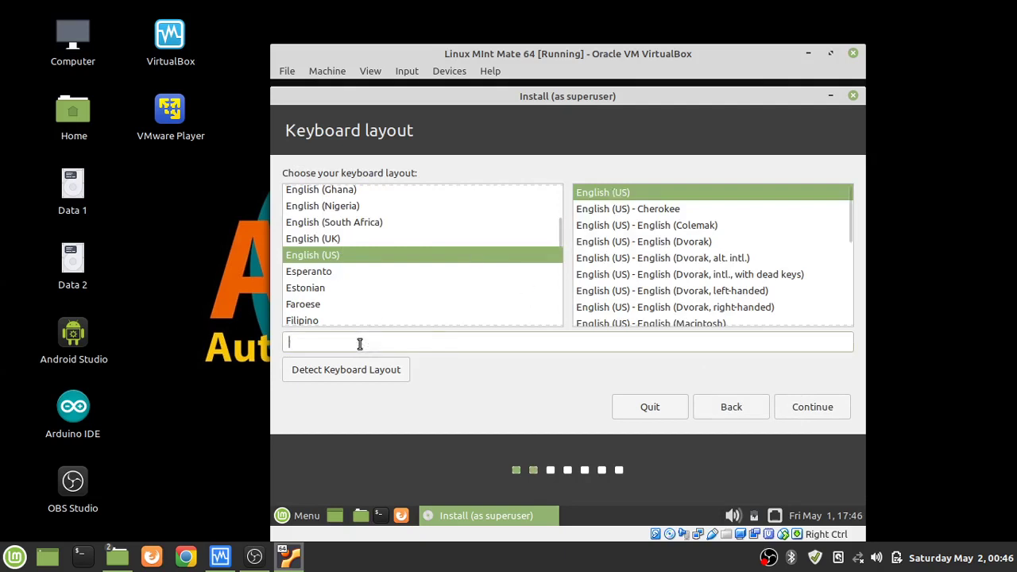
pyautogui.write('qwerty')
pyautogui.click(802, 420)
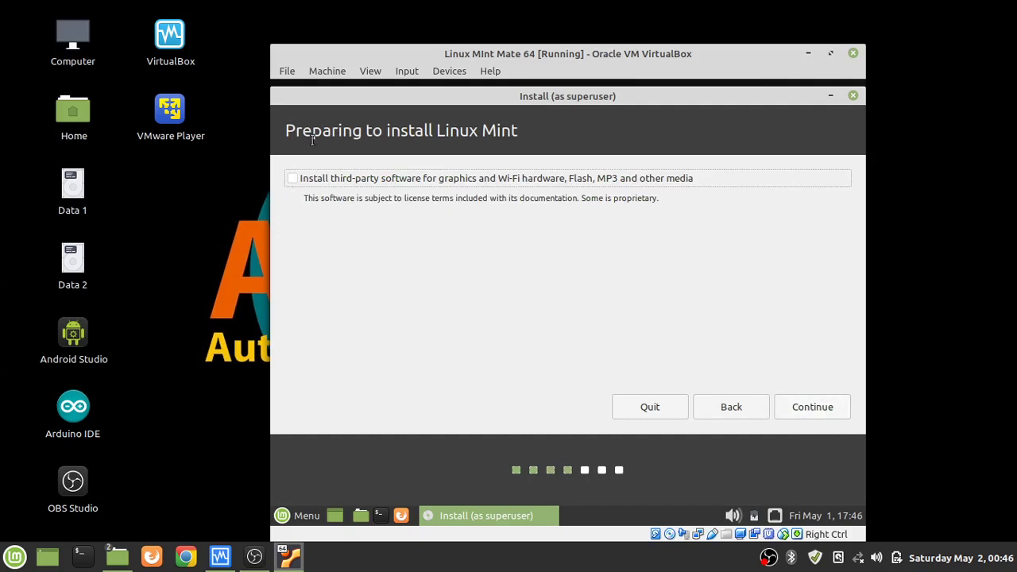
pyautogui.click(293, 180)
pyautogui.click(818, 408)
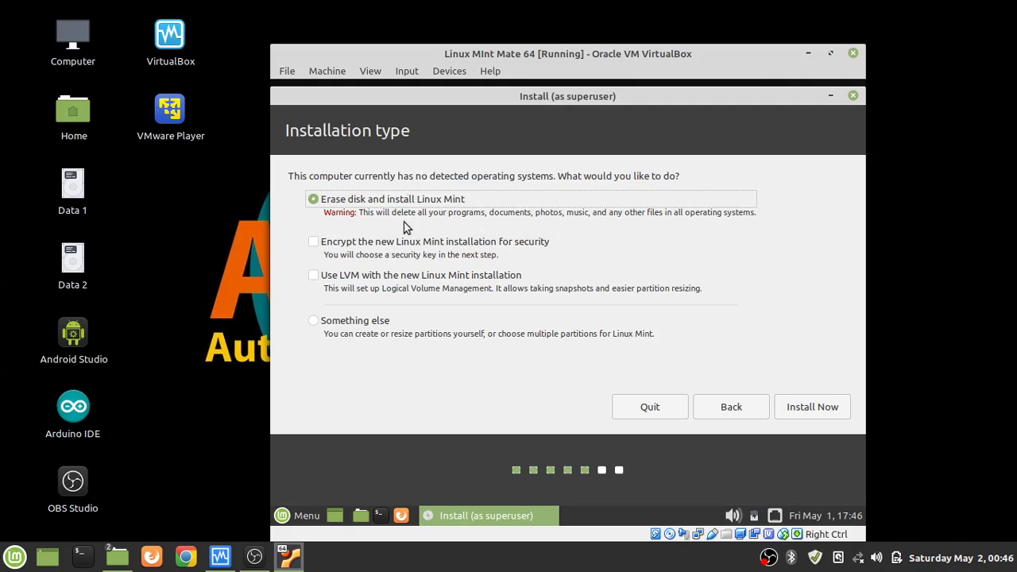
# Choose Something else, create an empty partition table on /dev/sda, and select its 55512 MB free space.
pyautogui.click(315, 322)
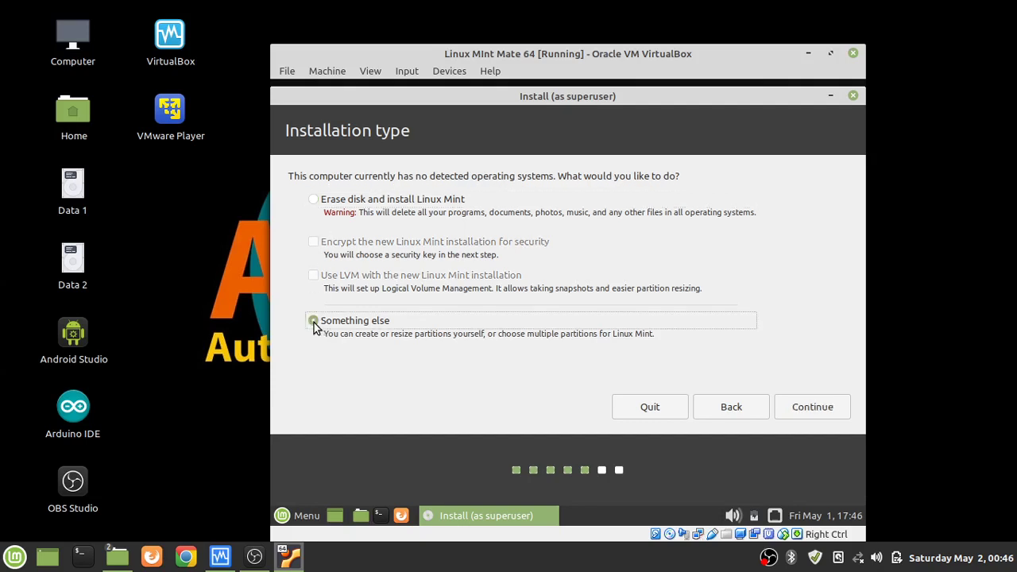
pyautogui.click(785, 407)
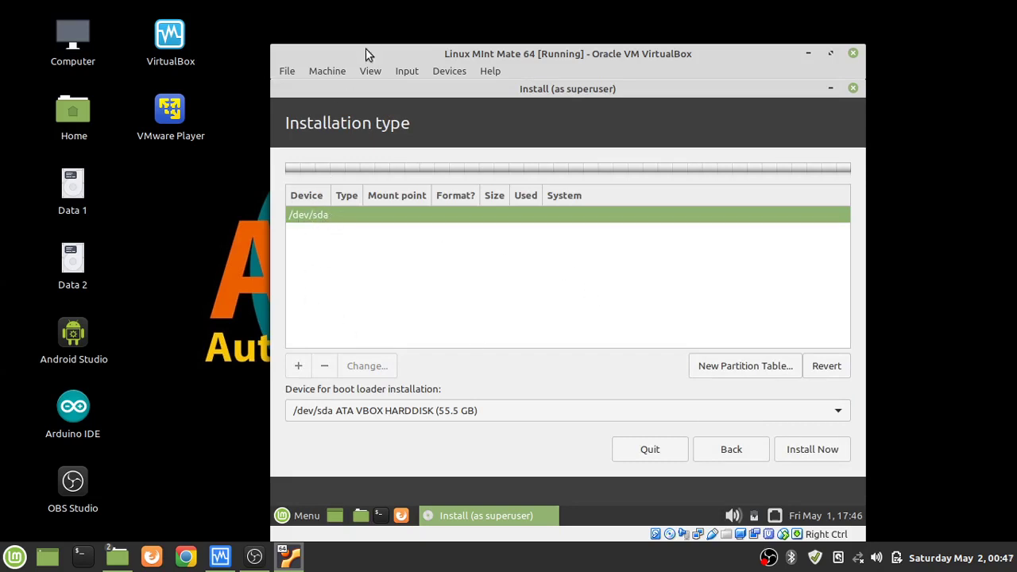
pyautogui.moveTo(373, 53); pyautogui.dragTo(367, 22)
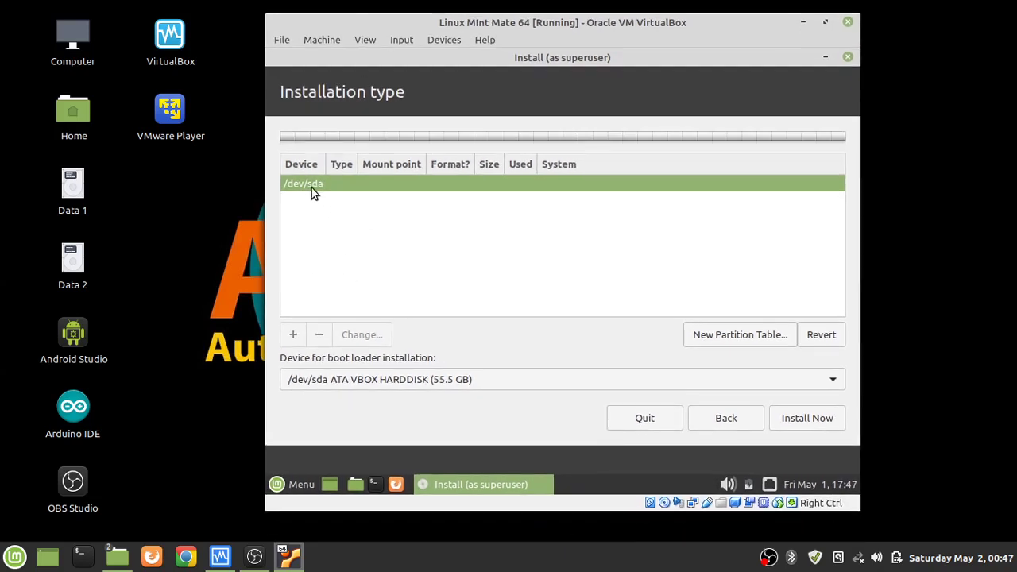
pyautogui.click(747, 338)
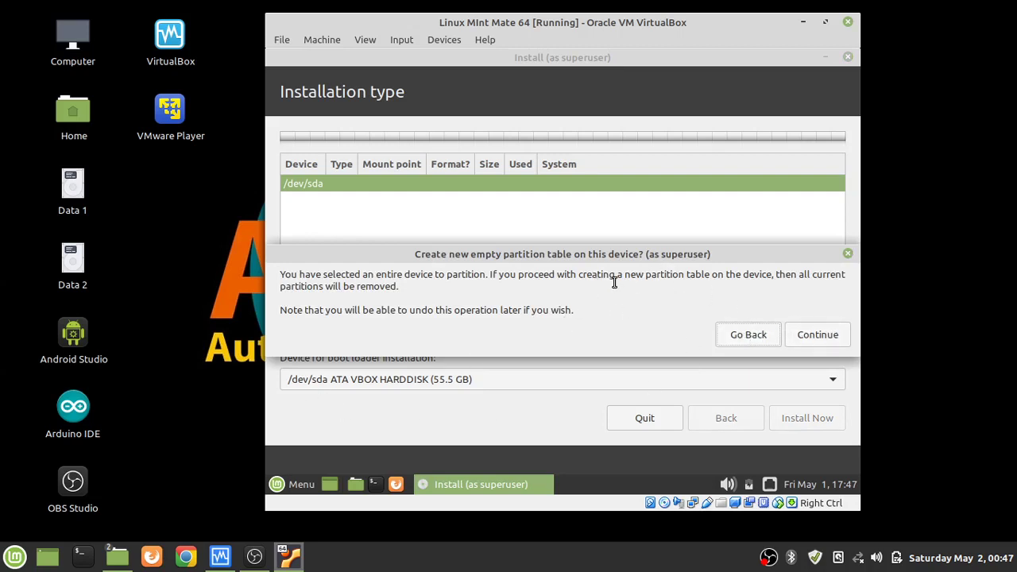
pyautogui.click(816, 335)
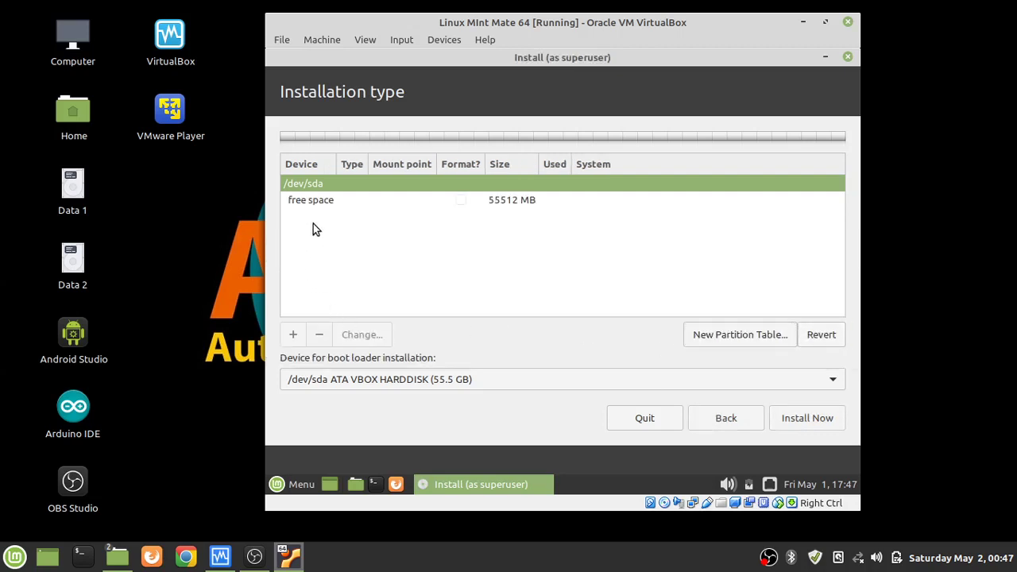
pyautogui.click(294, 205)
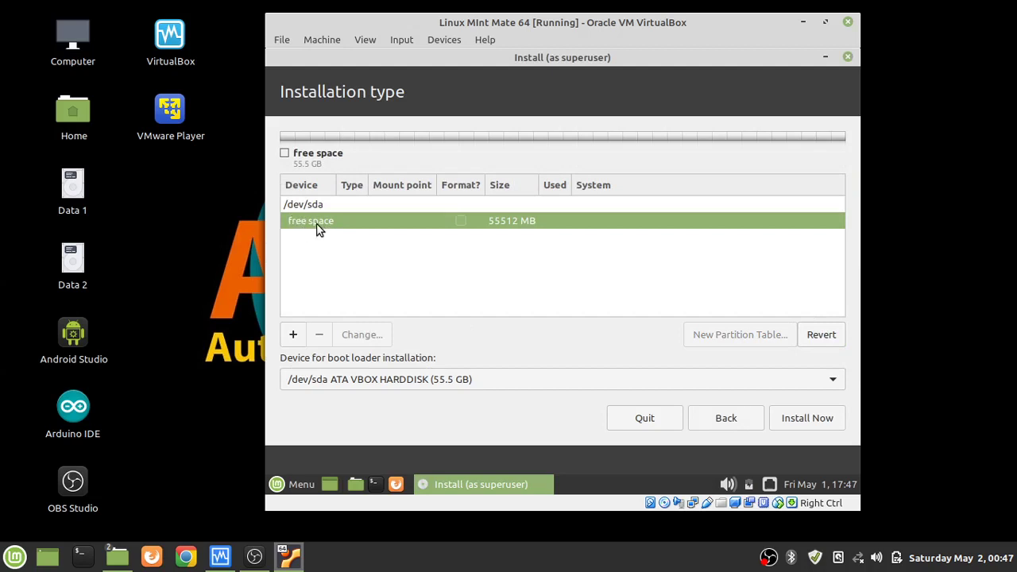
# Create /dev/sda1 as an 18000 MB ext4 partition mounted at root (/).
pyautogui.click(294, 334)
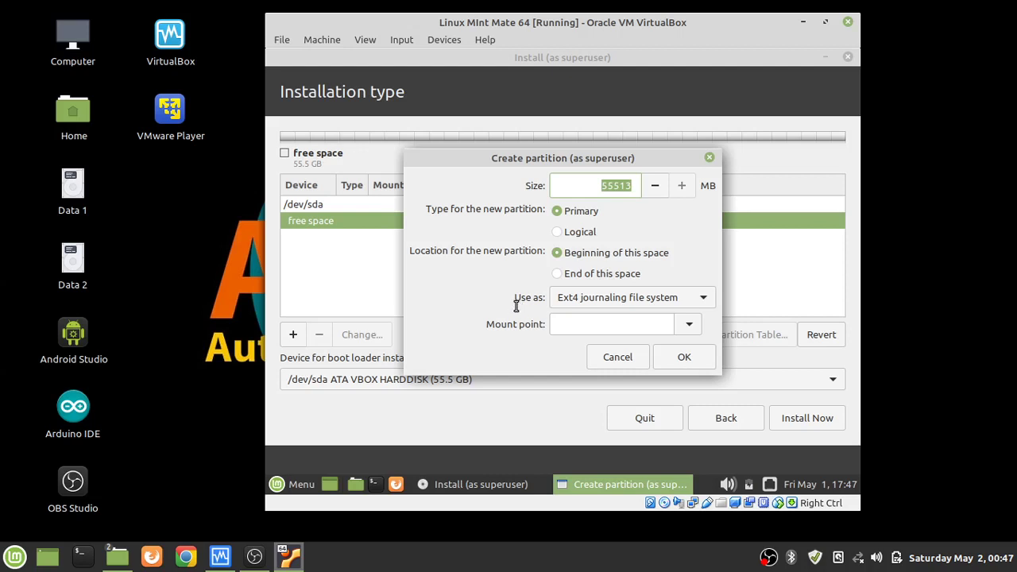
pyautogui.write('18000')
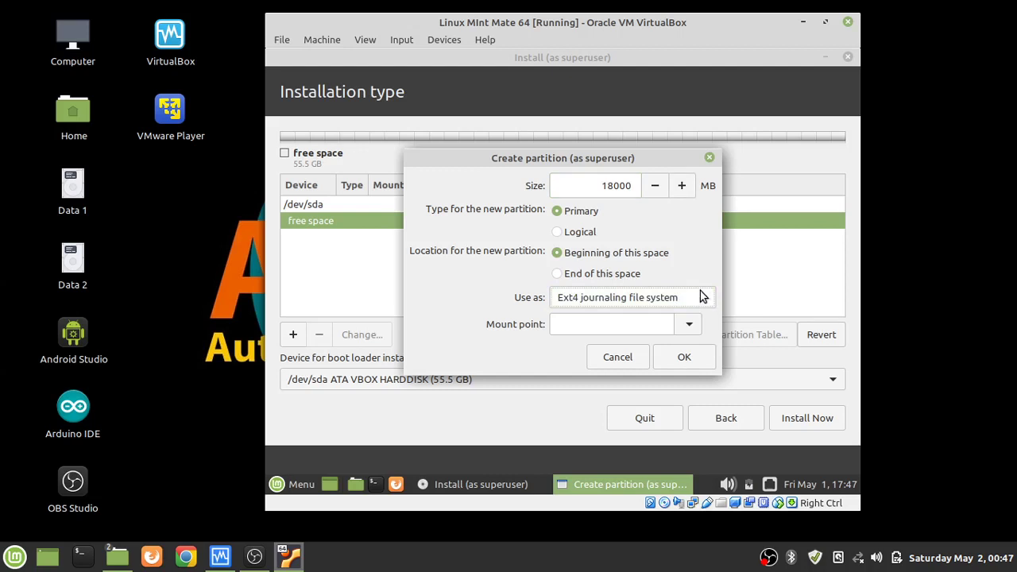
pyautogui.click(688, 332)
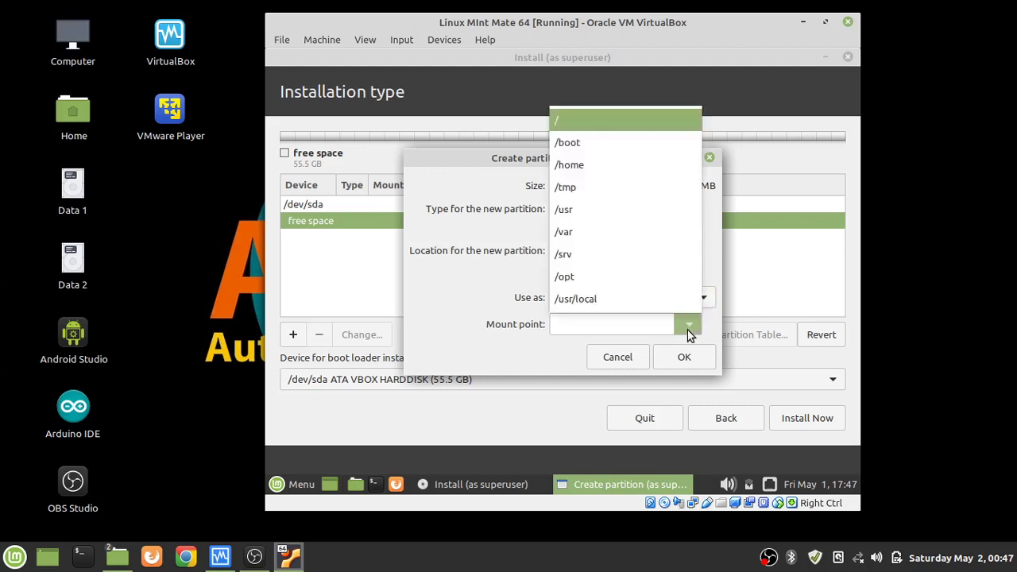
pyautogui.click(589, 118)
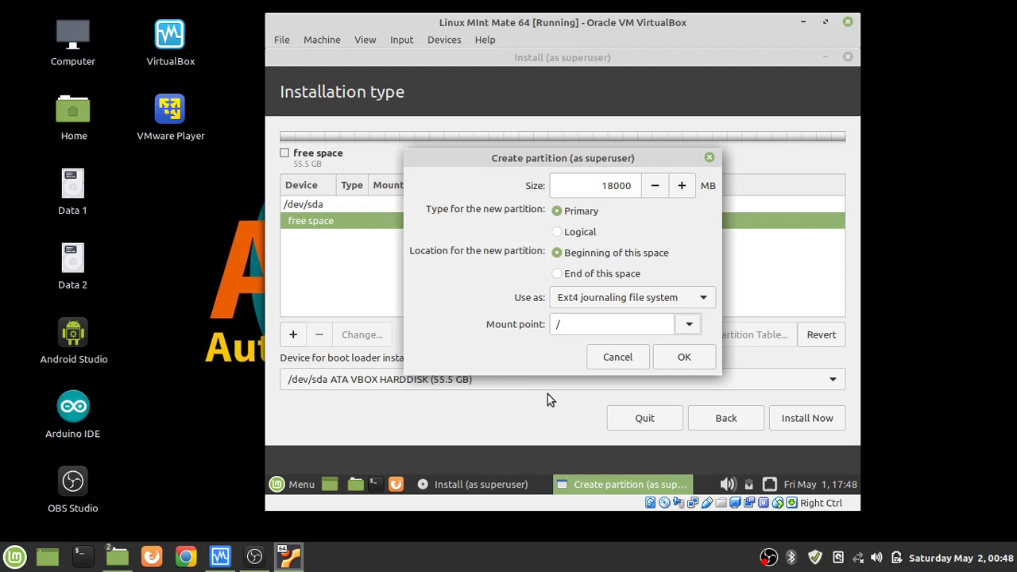
pyautogui.click(704, 363)
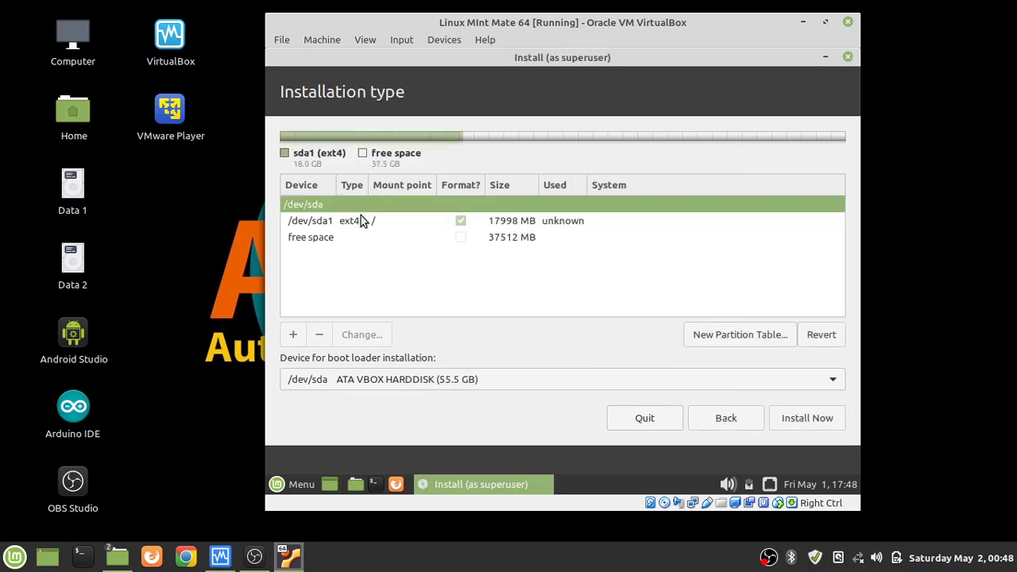
# Create a 3000 MB swap area partition in the free space after the root partition.
pyautogui.click(315, 239)
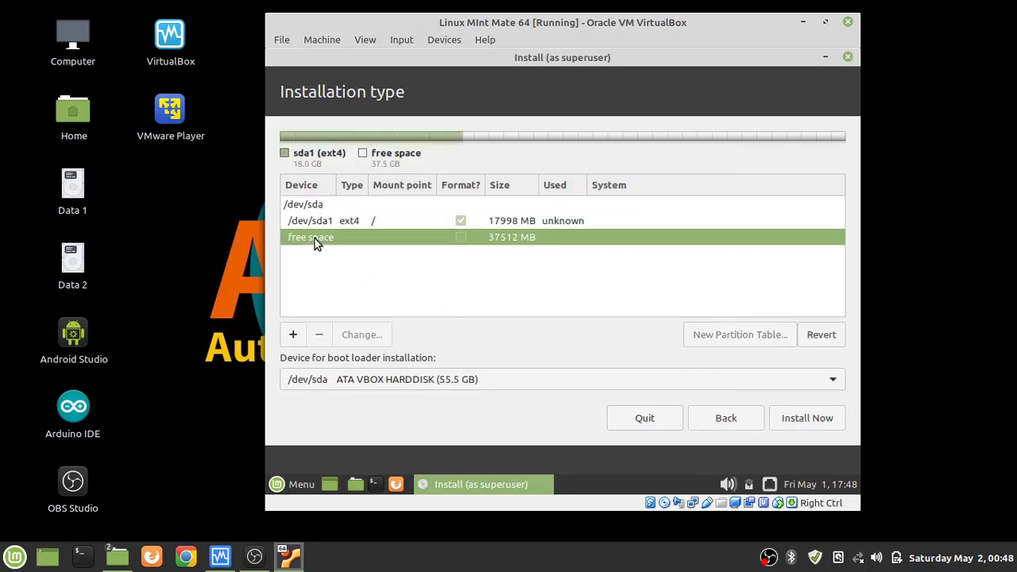
pyautogui.click(293, 337)
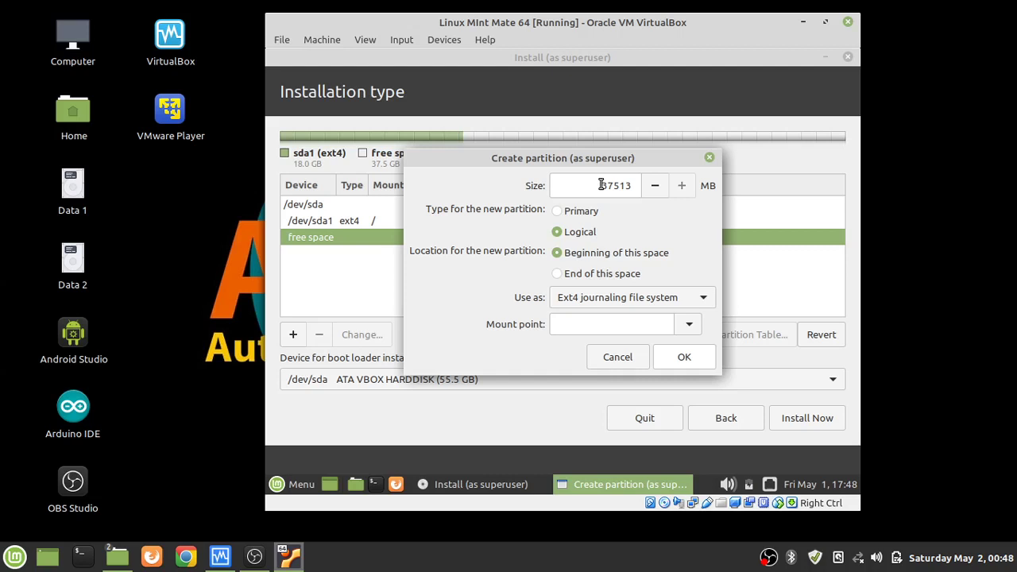
pyautogui.click(702, 299)
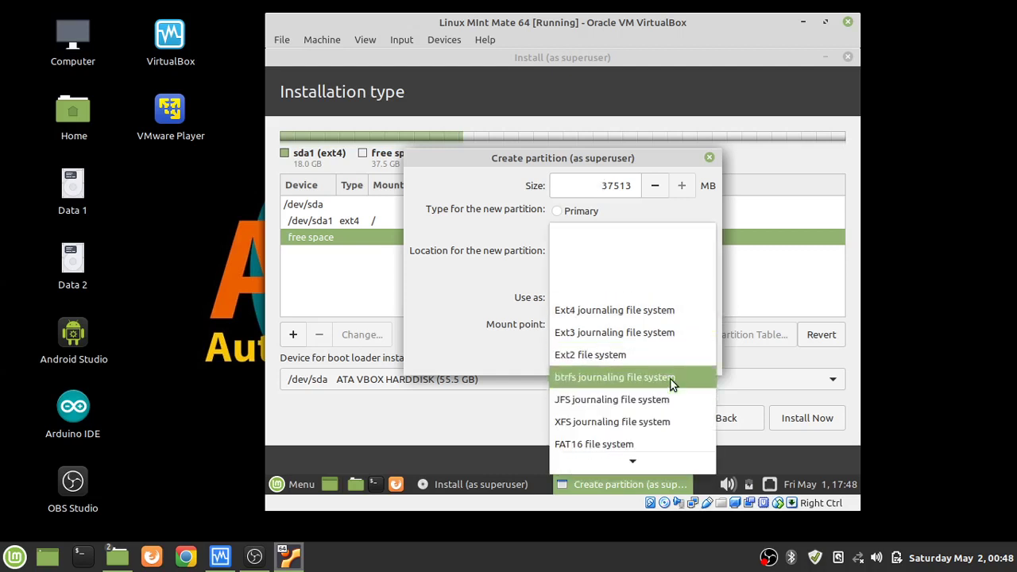
pyautogui.click(619, 410)
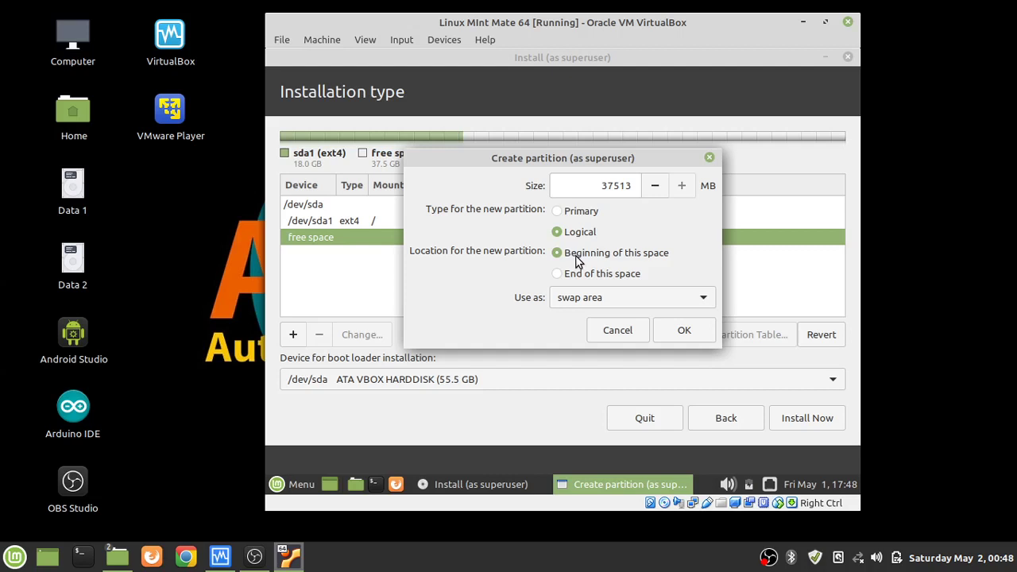
pyautogui.doubleClick(607, 187)
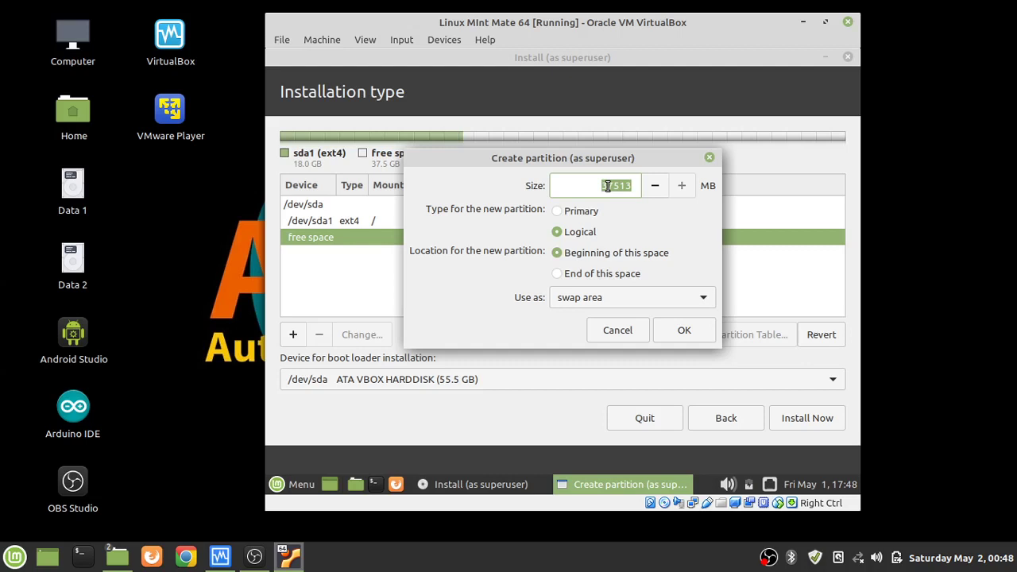
pyautogui.write('30000')
pyautogui.press('BackSpace')
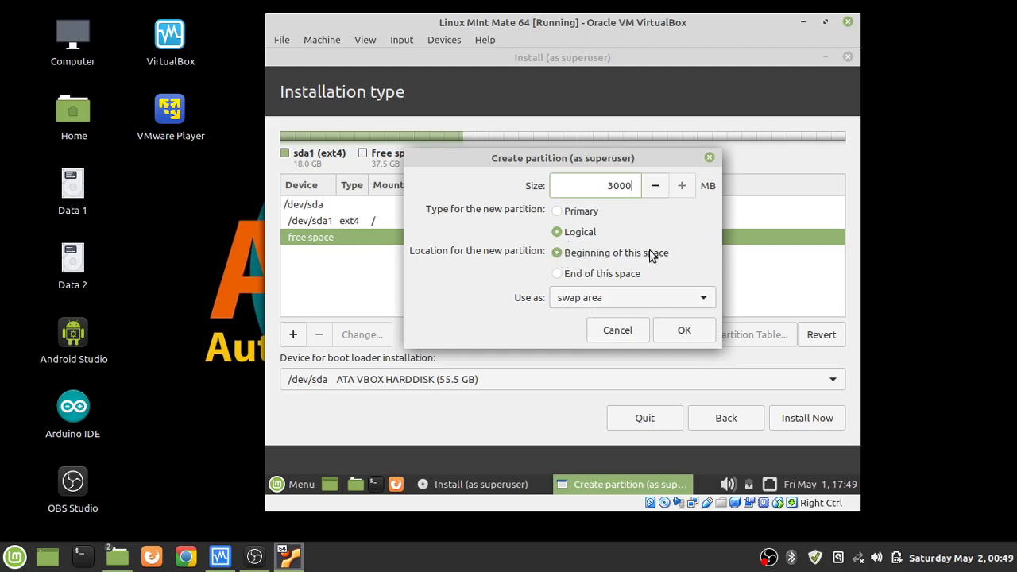
pyautogui.click(680, 332)
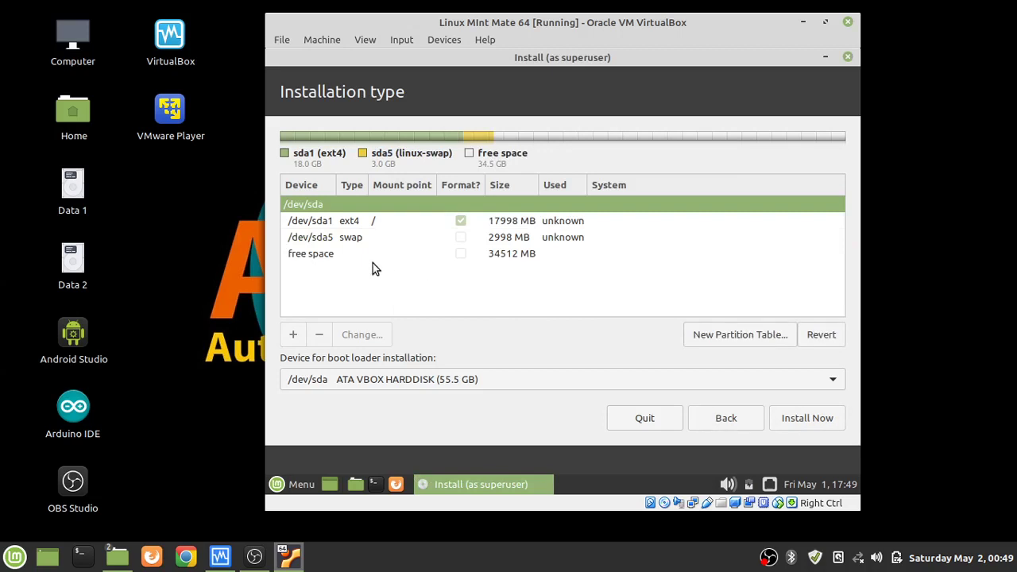
pyautogui.click(341, 262)
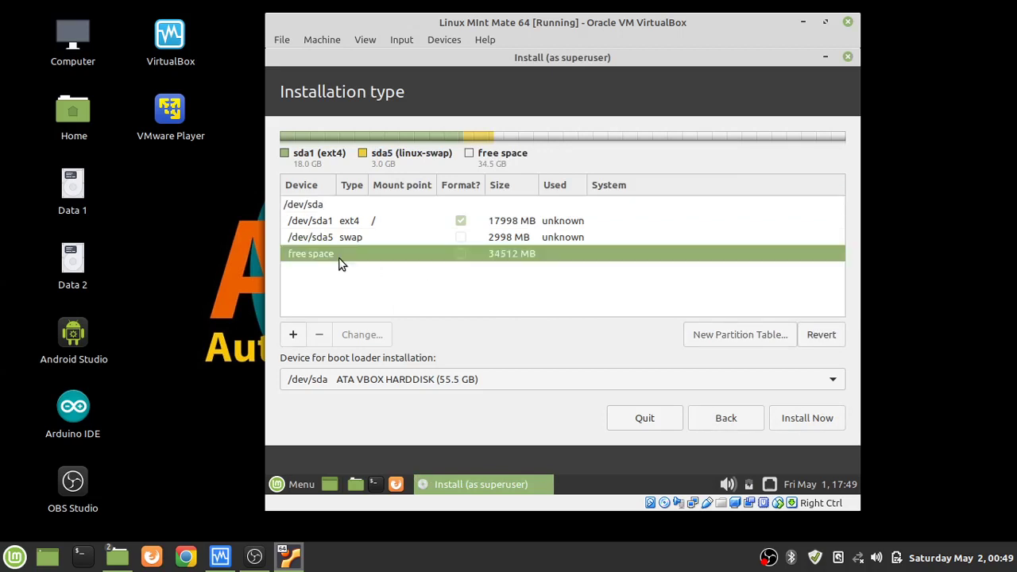
pyautogui.click(293, 334)
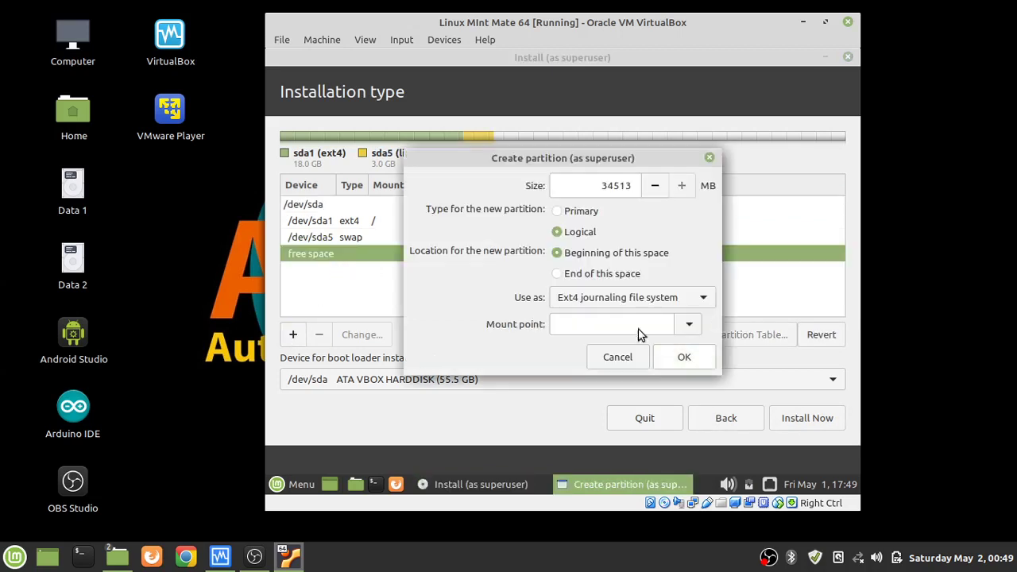
# Create a 10000 MB ext4 partition mounted at /home from the free space.
pyautogui.doubleClick(604, 185)
pyautogui.write('10000')
pyautogui.click(597, 328)
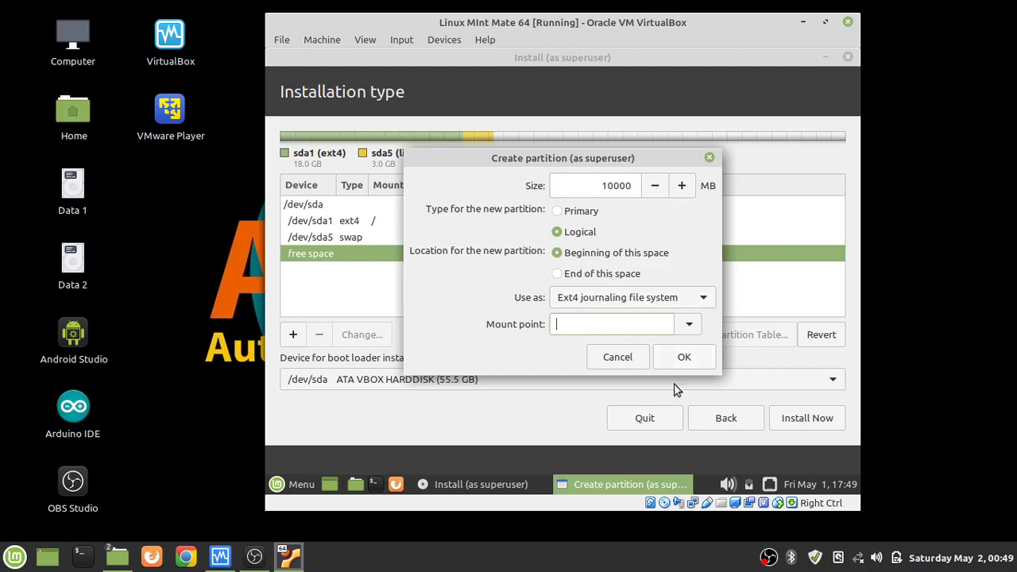
pyautogui.click(690, 324)
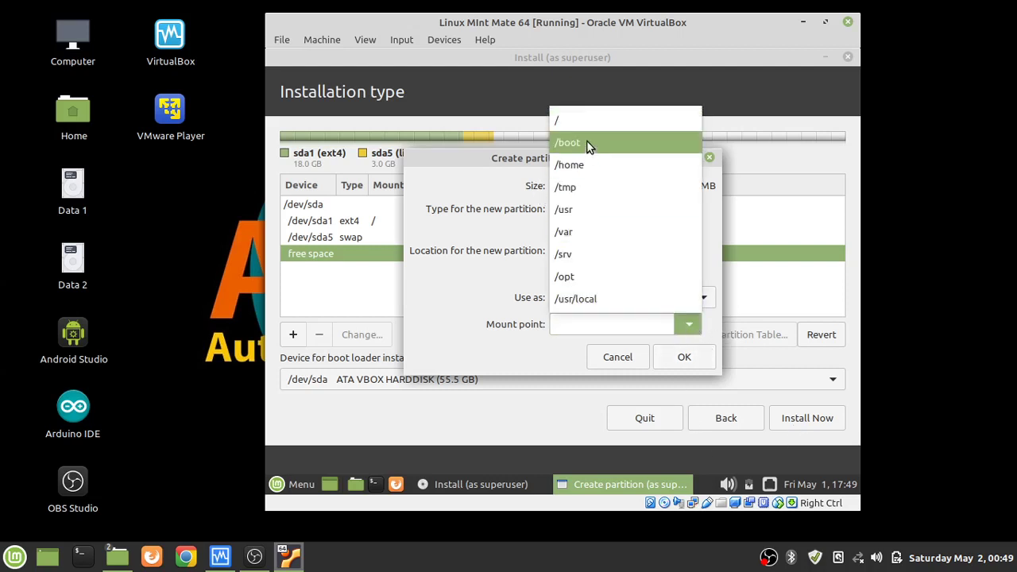
pyautogui.click(586, 164)
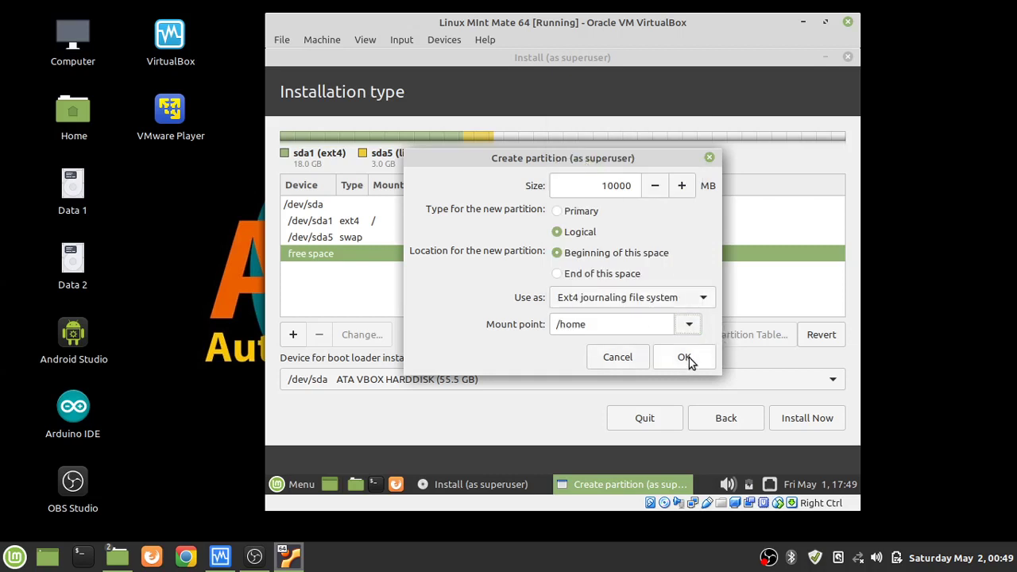
pyautogui.click(684, 360)
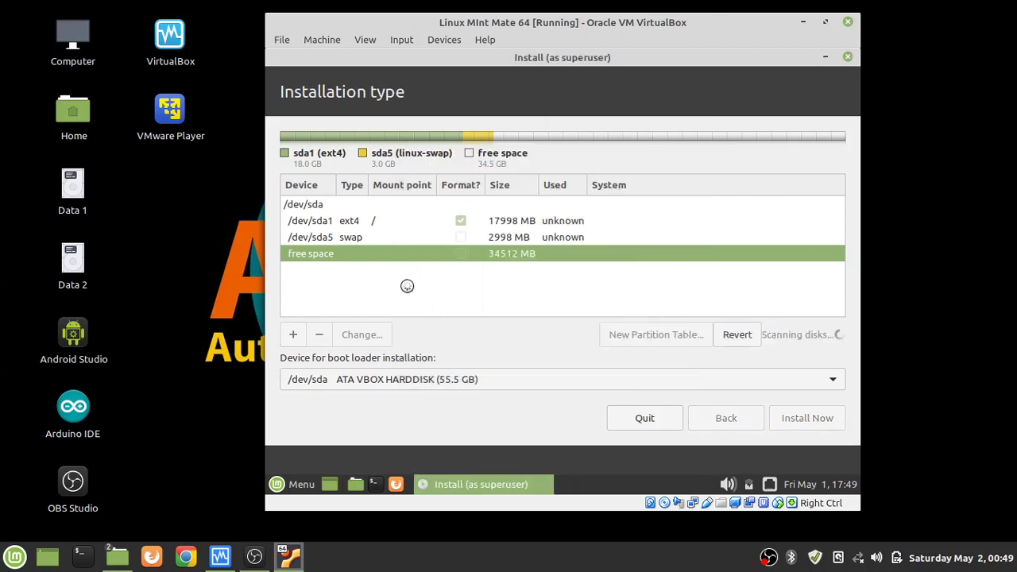
pyautogui.click(291, 274)
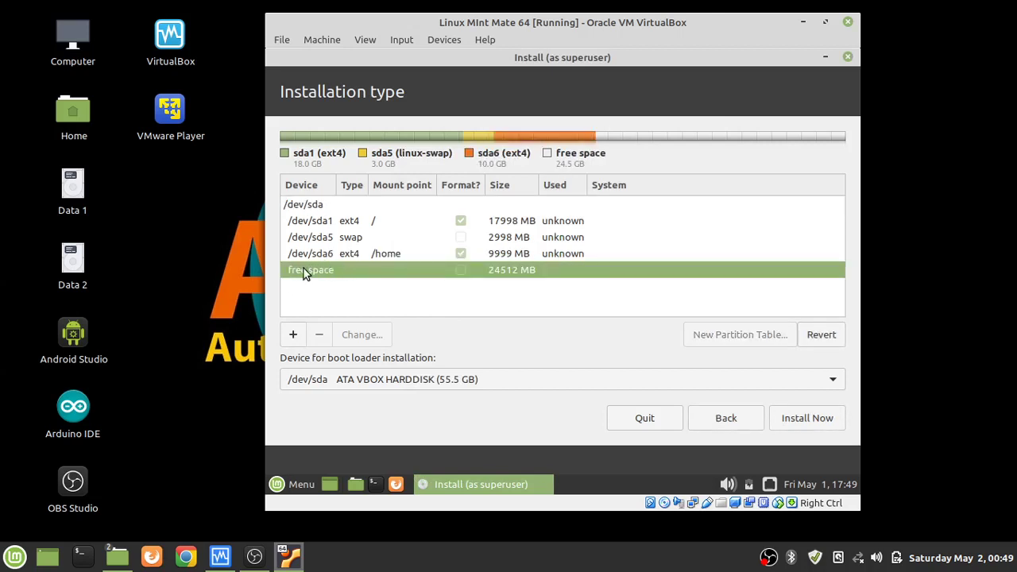
# Create a 3000 MB partition mounted at /boot, replacing the 24513 MB default size.
pyautogui.click(293, 334)
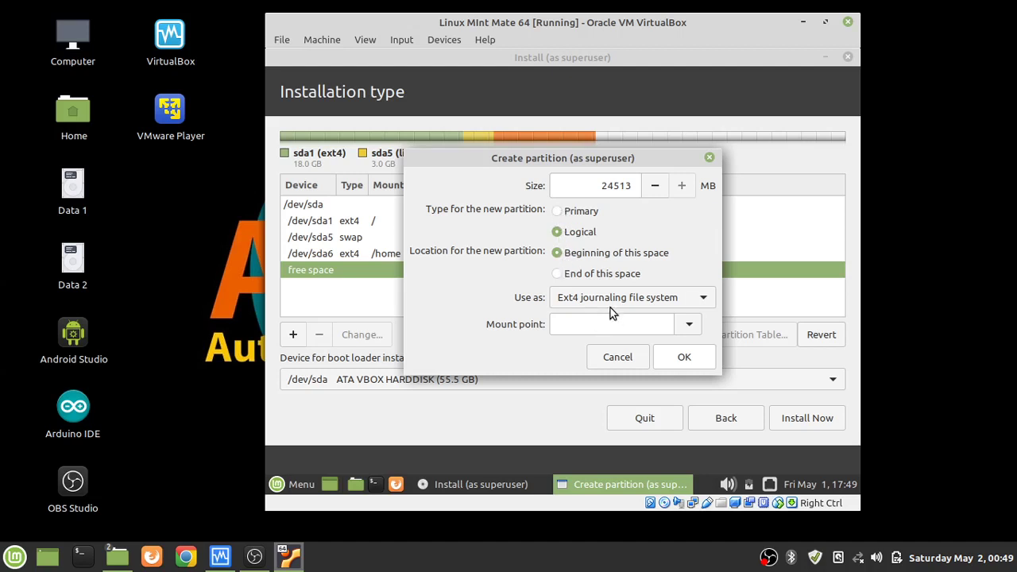
pyautogui.click(689, 324)
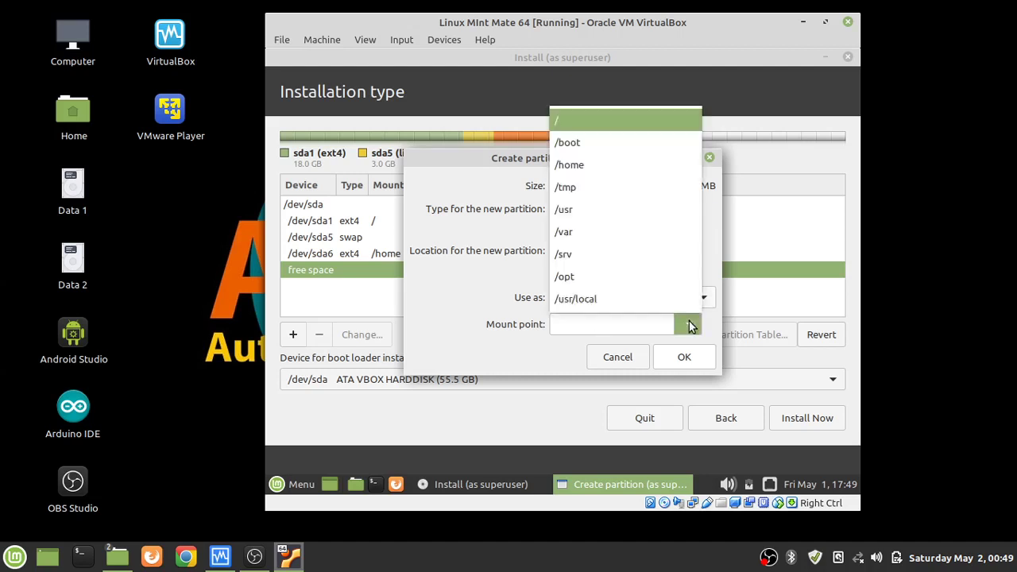
pyautogui.click(616, 142)
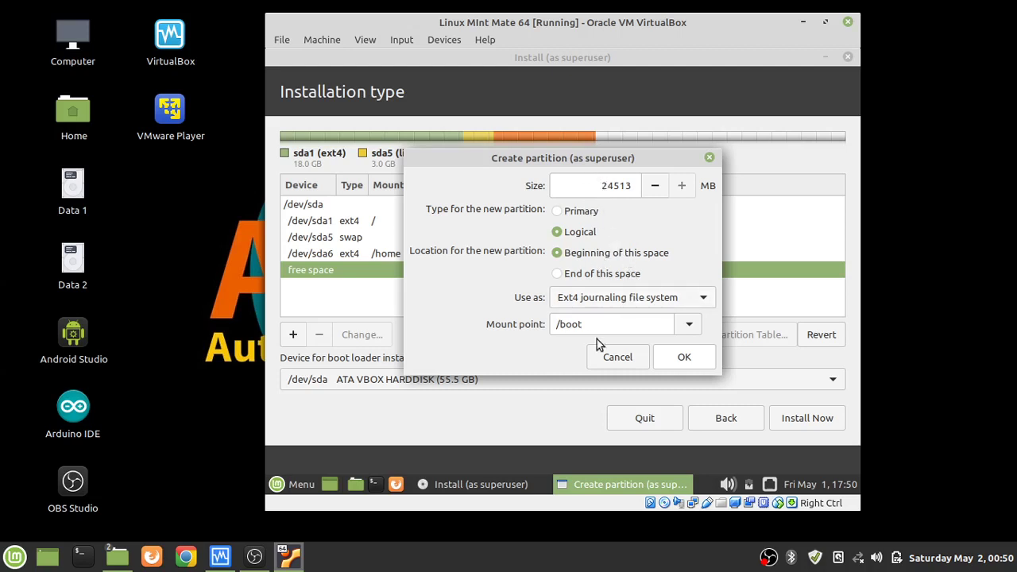
pyautogui.doubleClick(607, 185)
pyautogui.write('3000')
pyautogui.click(686, 358)
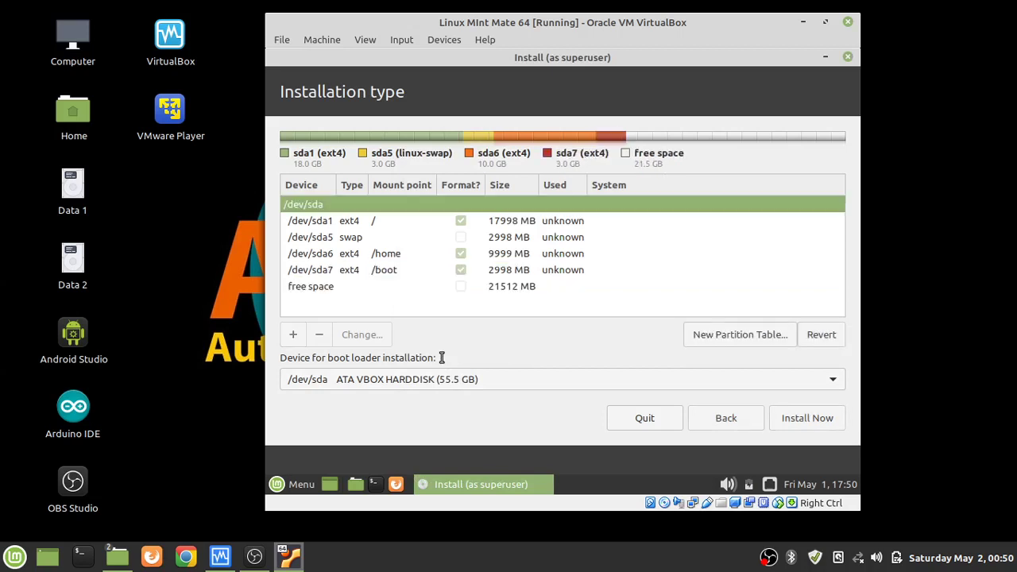
pyautogui.click(311, 288)
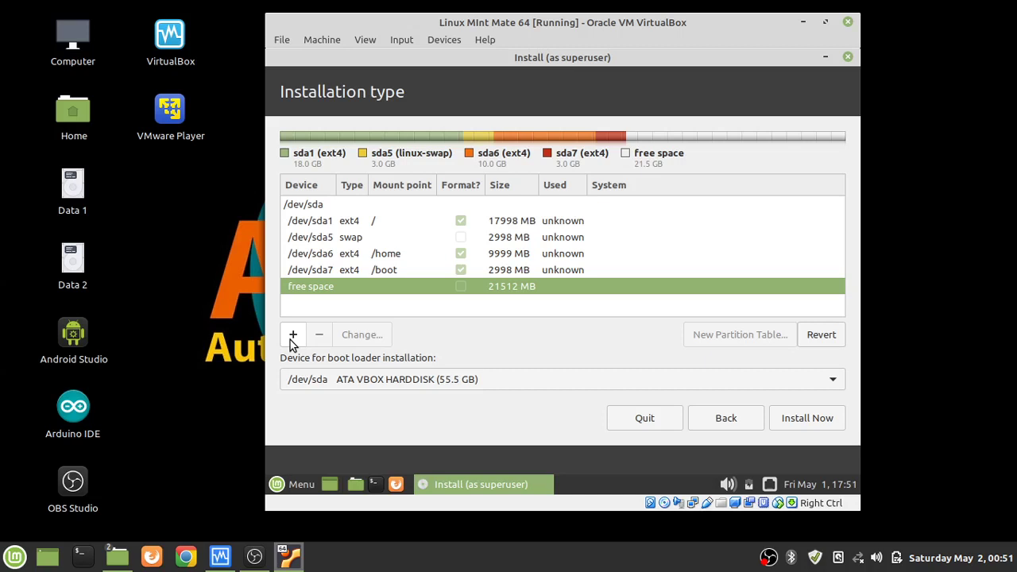
# Create /dev/sda8 as a 10998 MB logical partition set to 'do not use the partition'.
pyautogui.click(293, 334)
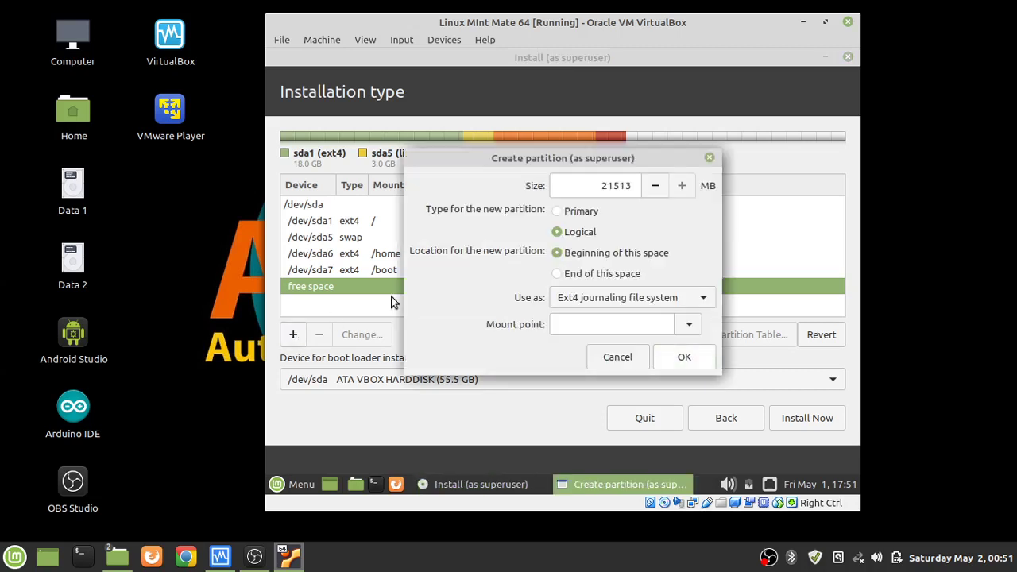
pyautogui.doubleClick(607, 185)
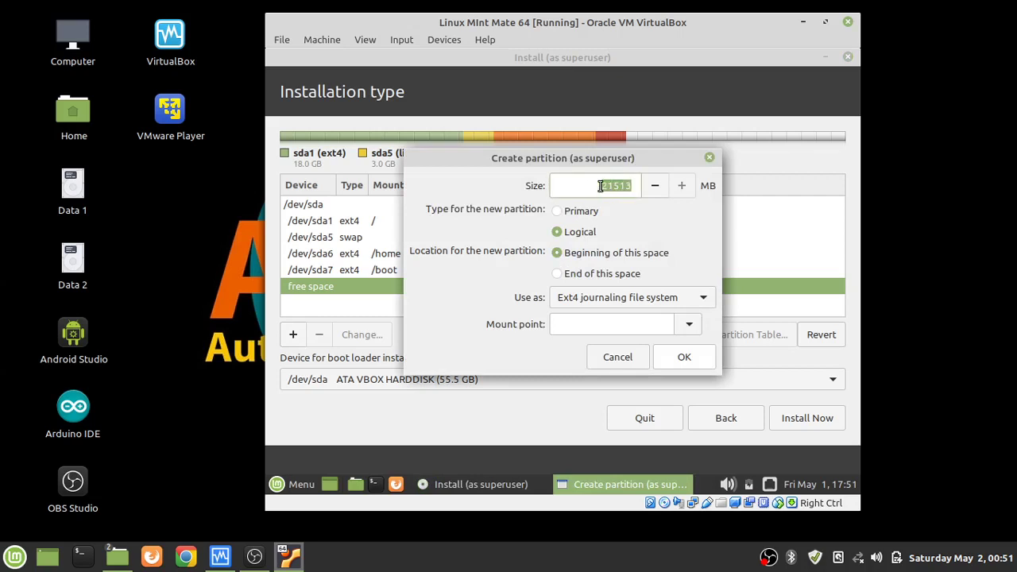
pyautogui.write('100000')
pyautogui.press('BackSpace')
pyautogui.press('BackSpace')
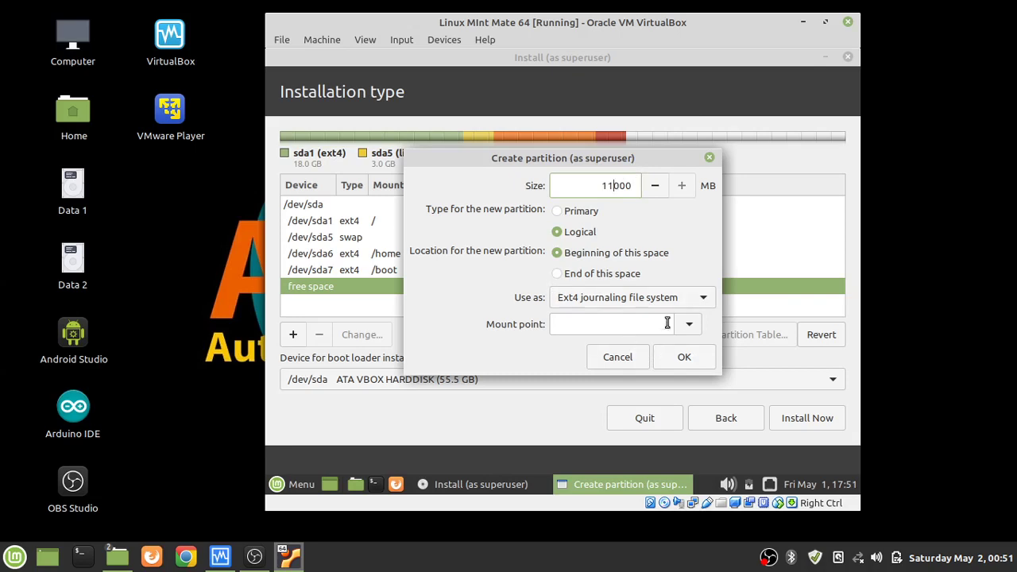
pyautogui.click(705, 303)
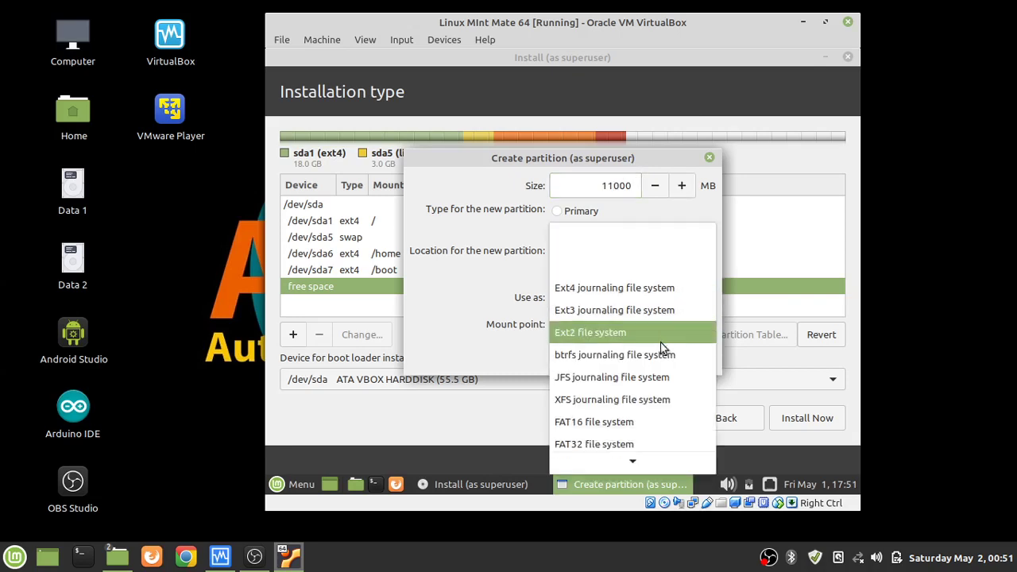
pyautogui.scroll(-2, 659, 341)
pyautogui.click(625, 461)
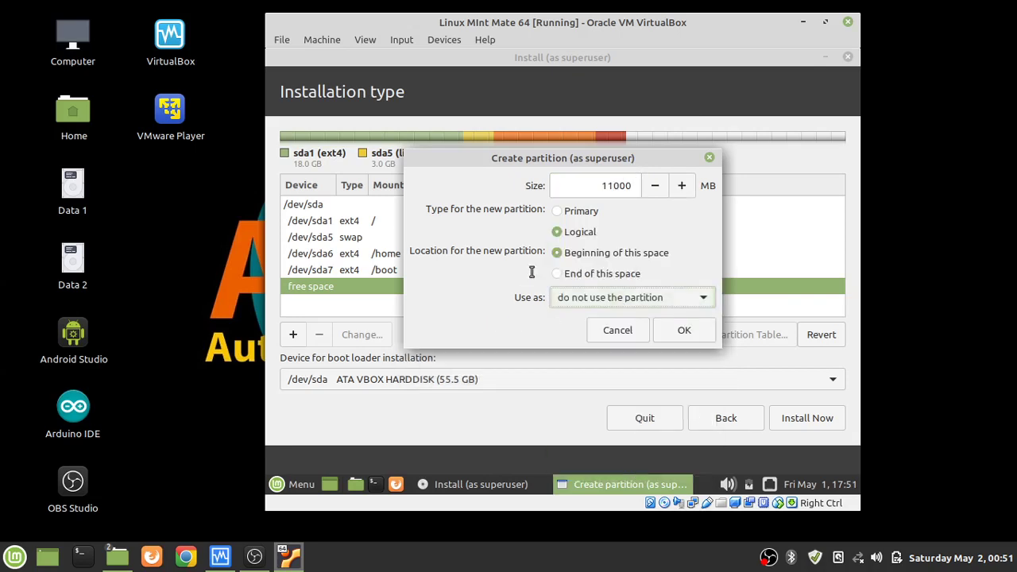
pyautogui.click(556, 232)
pyautogui.click(683, 336)
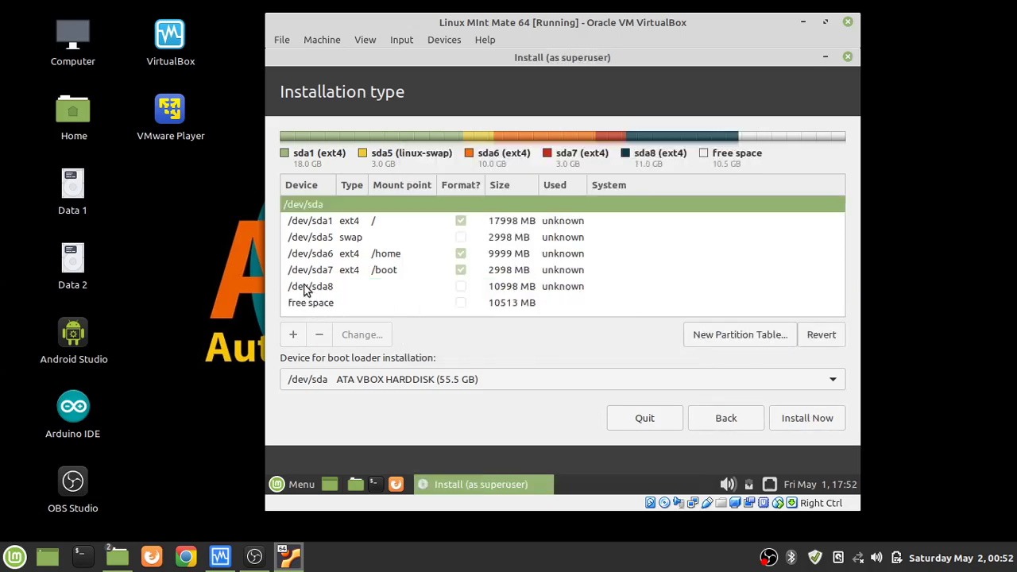
# Make /dev/sda9 from all remaining free space as a 10511 MB partition marked 'do not use'.
pyautogui.click(299, 291)
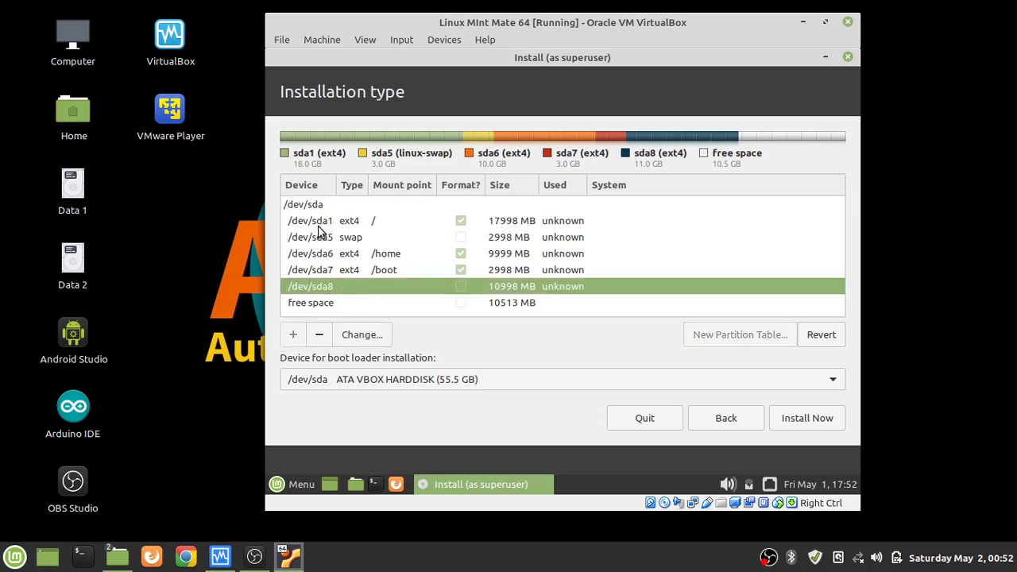
pyautogui.click(325, 308)
pyautogui.click(293, 336)
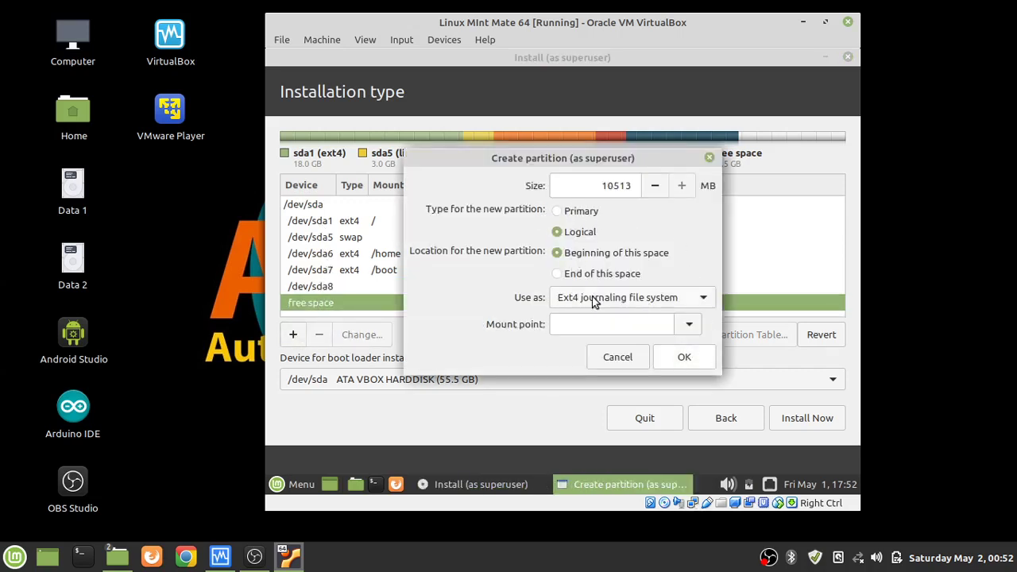
pyautogui.click(704, 298)
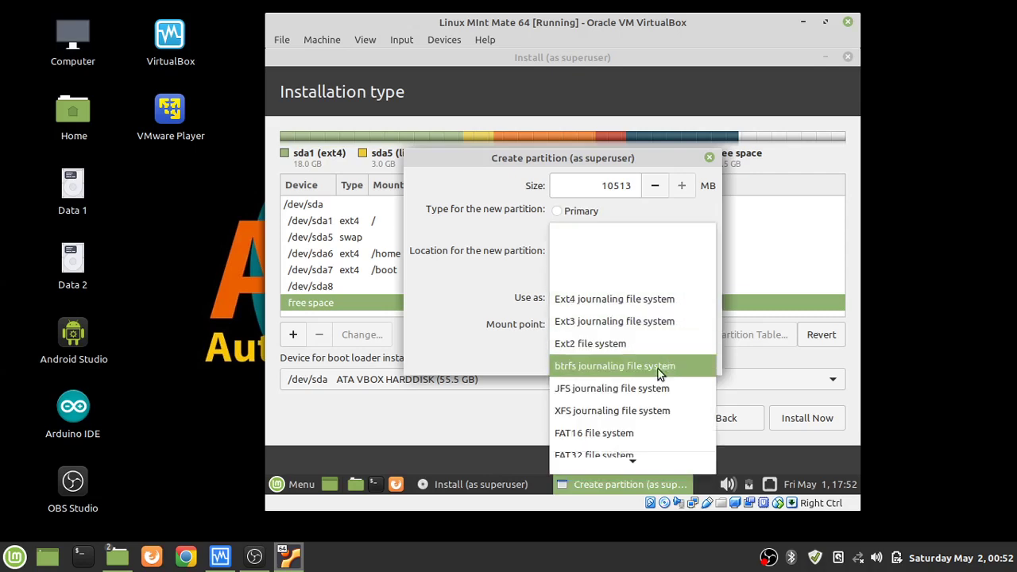
pyautogui.scroll(-2, 657, 370)
pyautogui.click(609, 460)
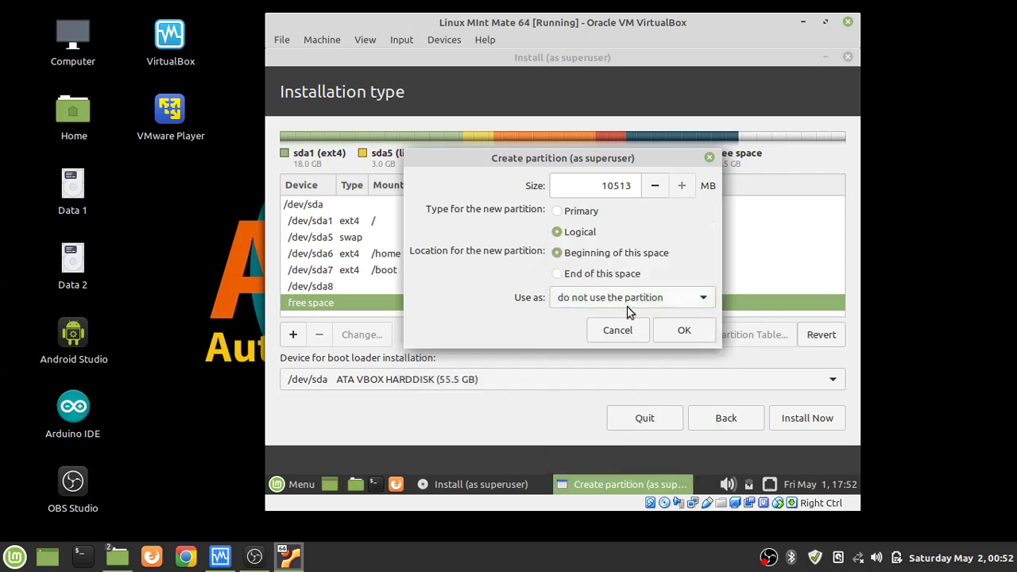
pyautogui.click(676, 327)
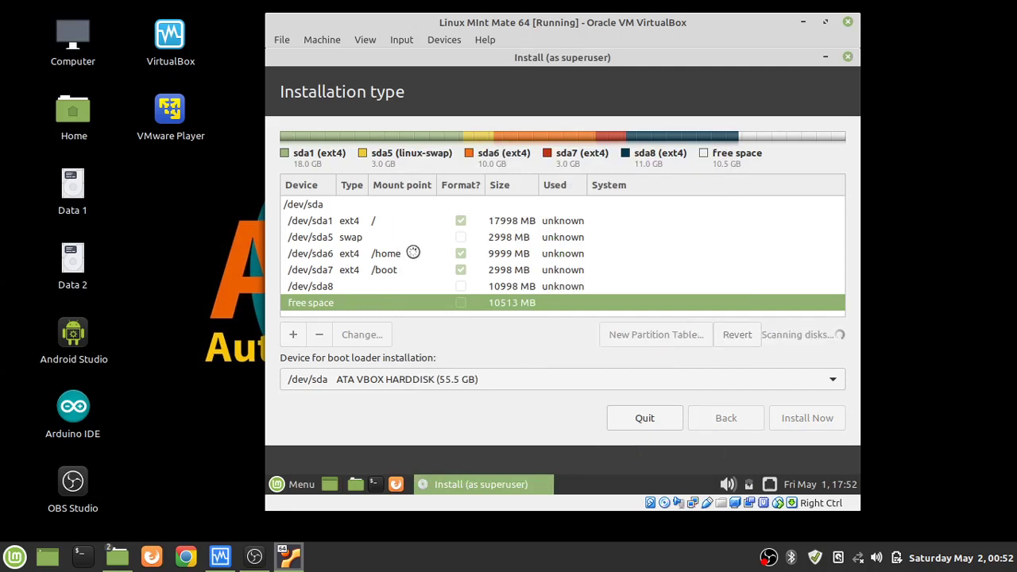
pyautogui.click(354, 225)
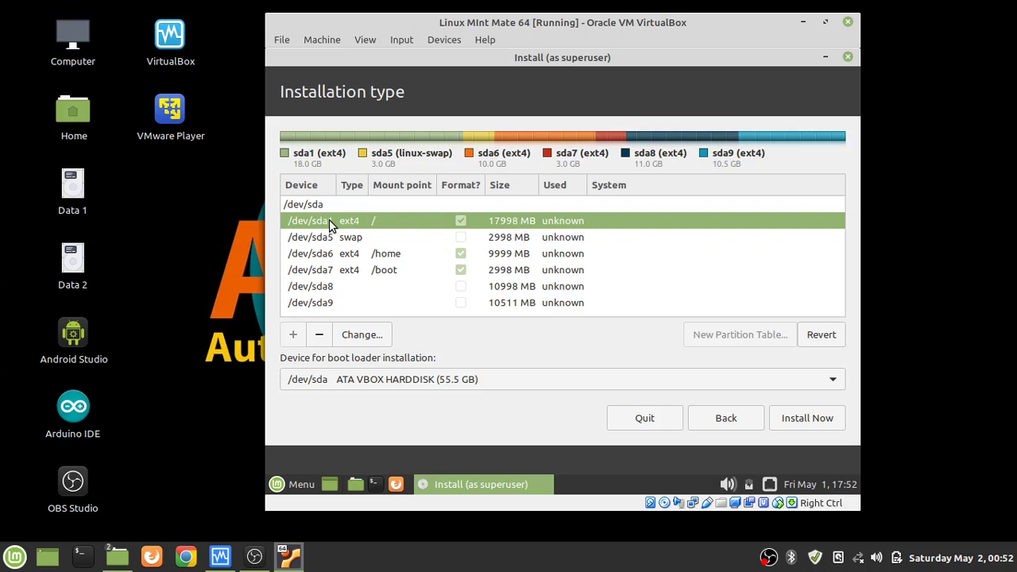
pyautogui.click(315, 238)
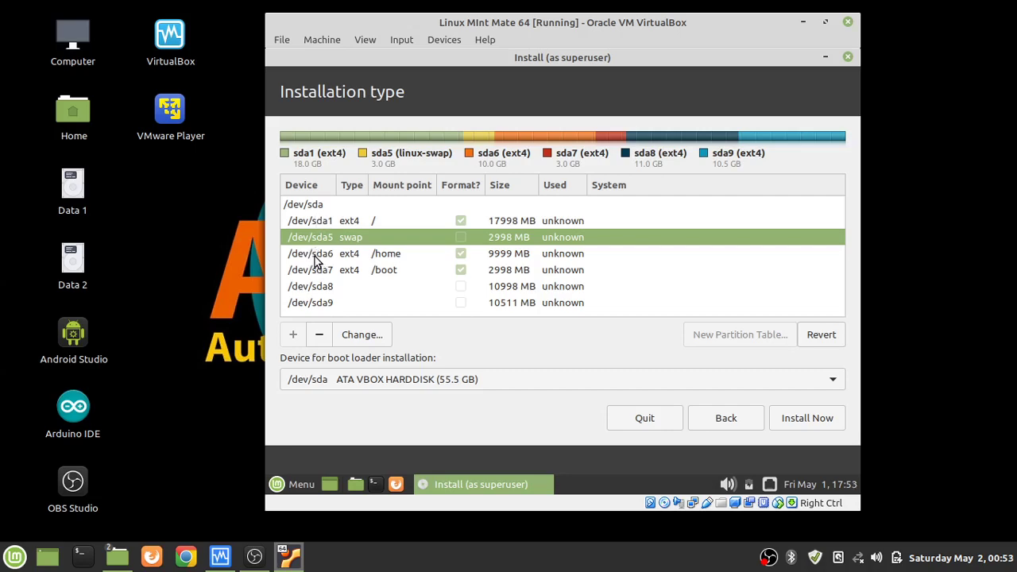
pyautogui.click(314, 256)
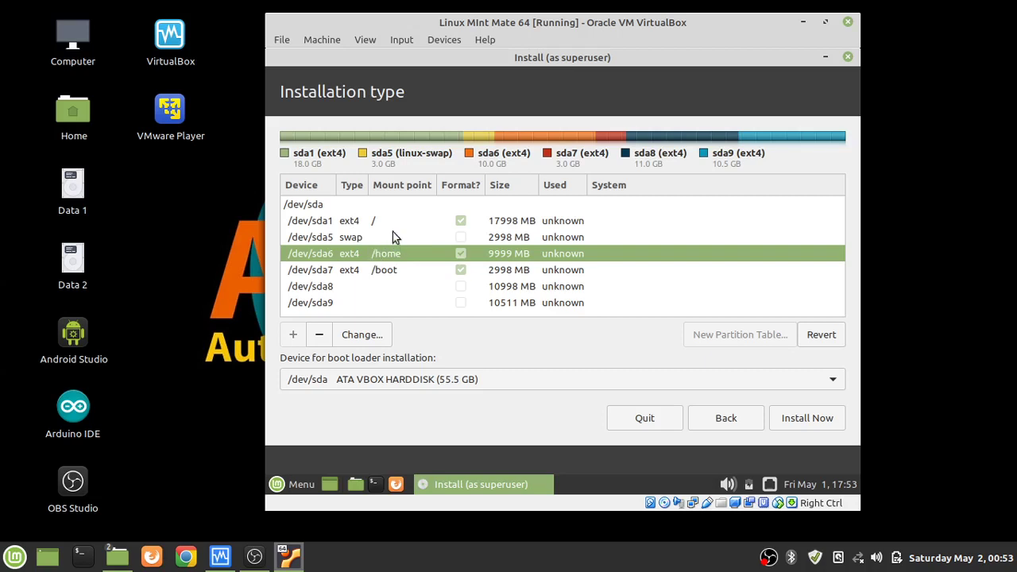
pyautogui.click(326, 271)
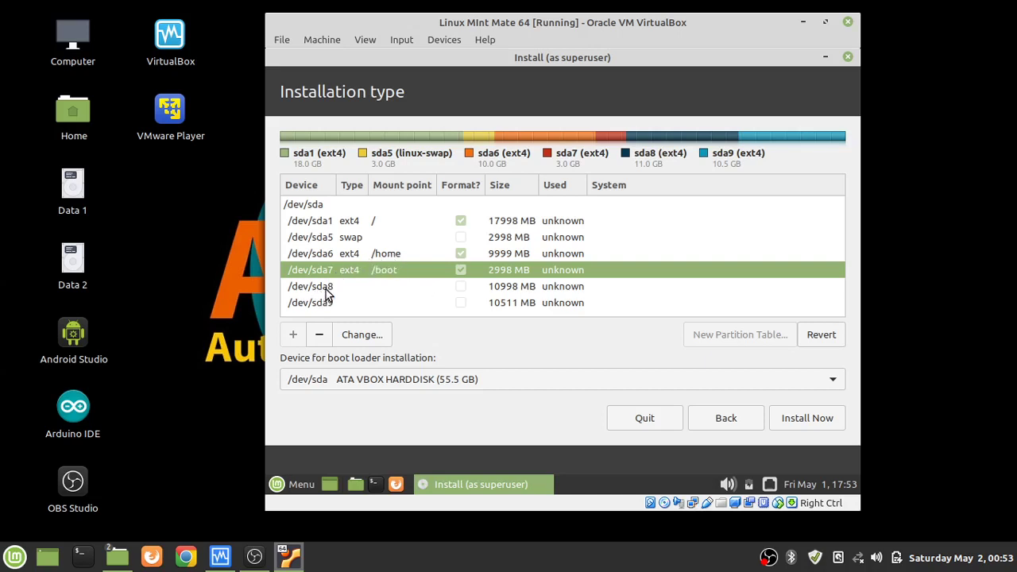
pyautogui.click(325, 291)
pyautogui.click(324, 302)
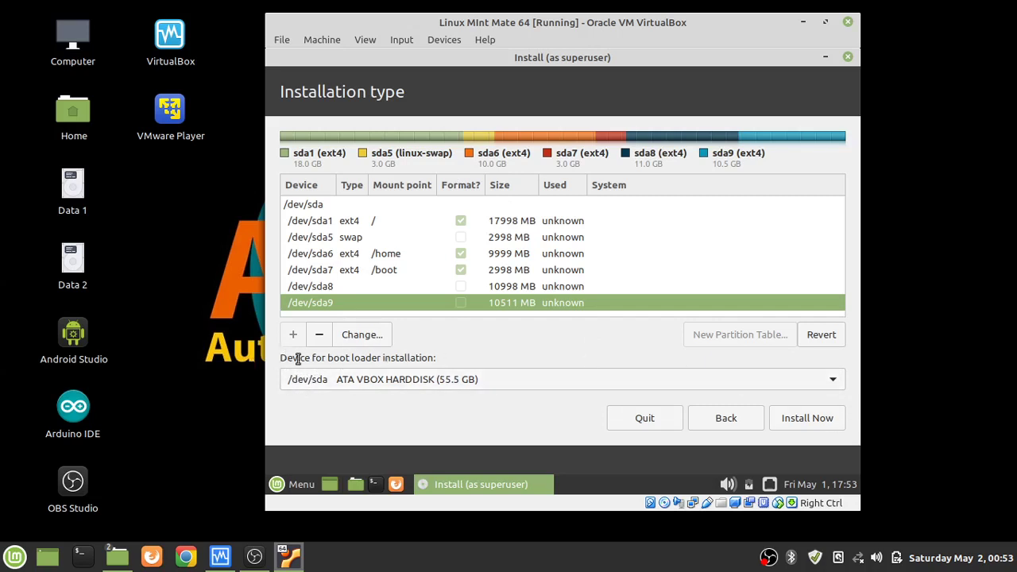
# Keep /dev/sda ATA VBOX HARDDISK as the boot loader device and choose Install Now.
pyautogui.click(833, 380)
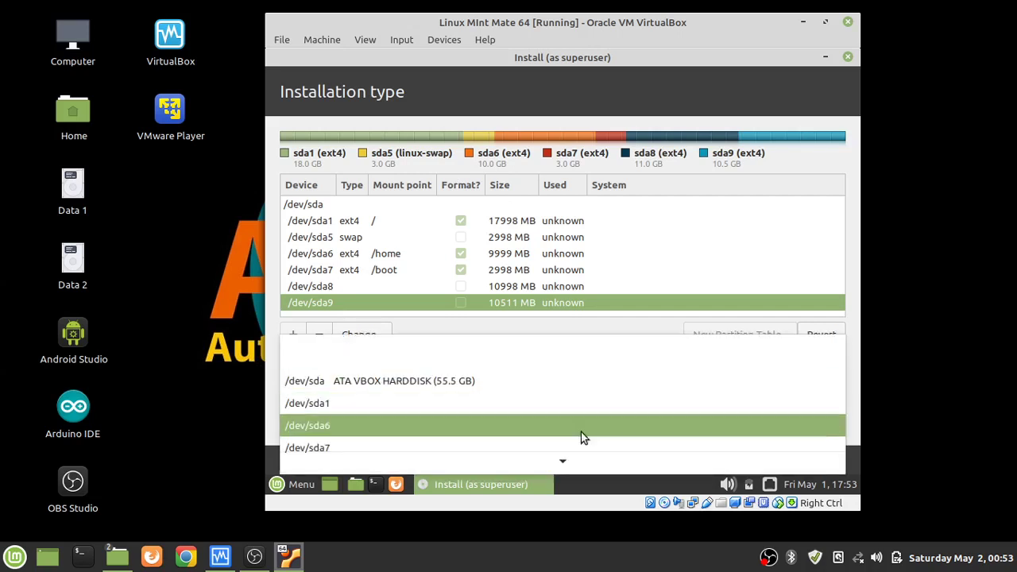
pyautogui.click(346, 386)
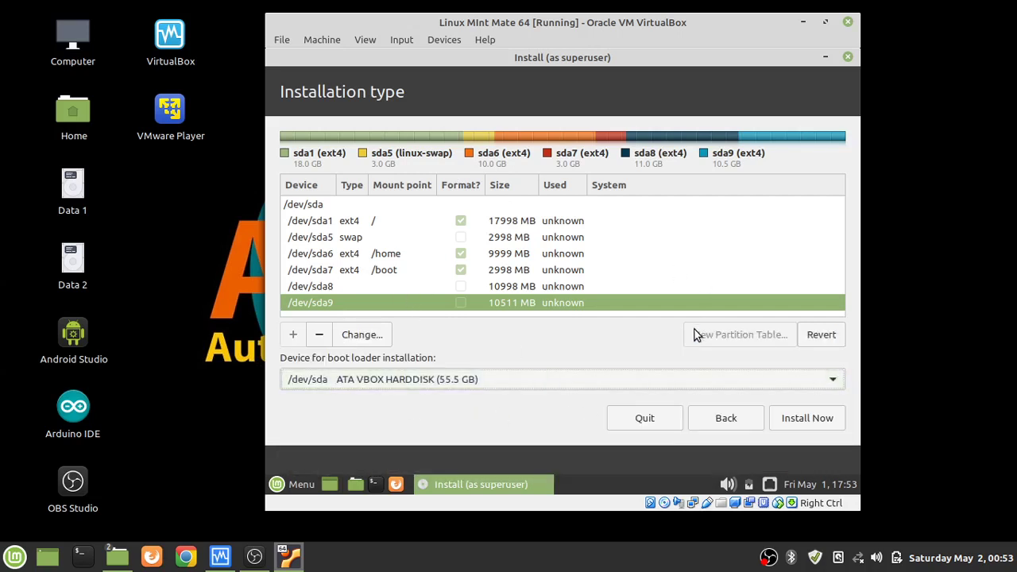
pyautogui.click(817, 427)
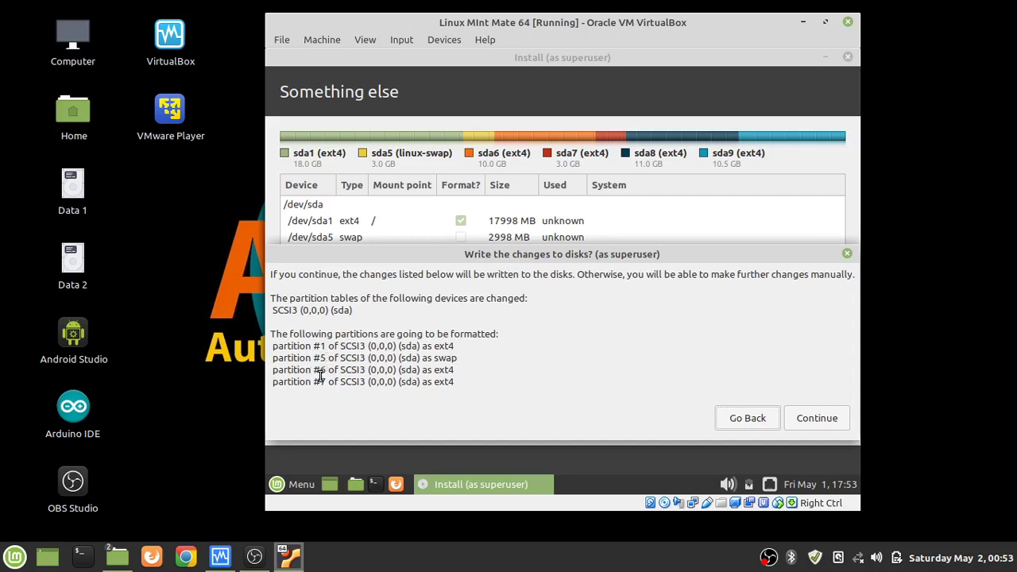
# Review the pending partition changes and confirm writing them to disk.
pyautogui.moveTo(398, 274); pyautogui.dragTo(403, 301)
pyautogui.moveTo(420, 257); pyautogui.dragTo(424, 327)
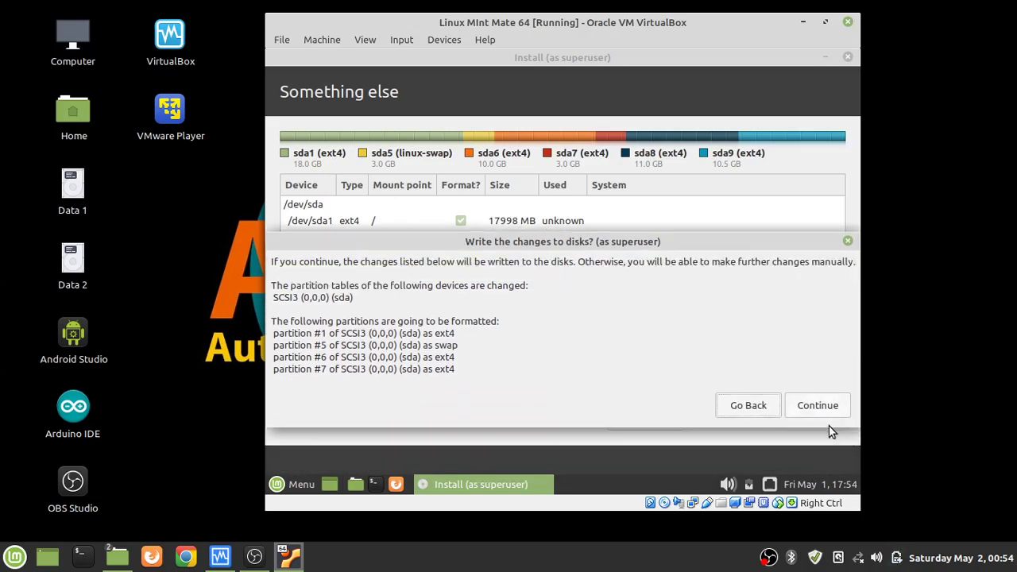
pyautogui.click(823, 407)
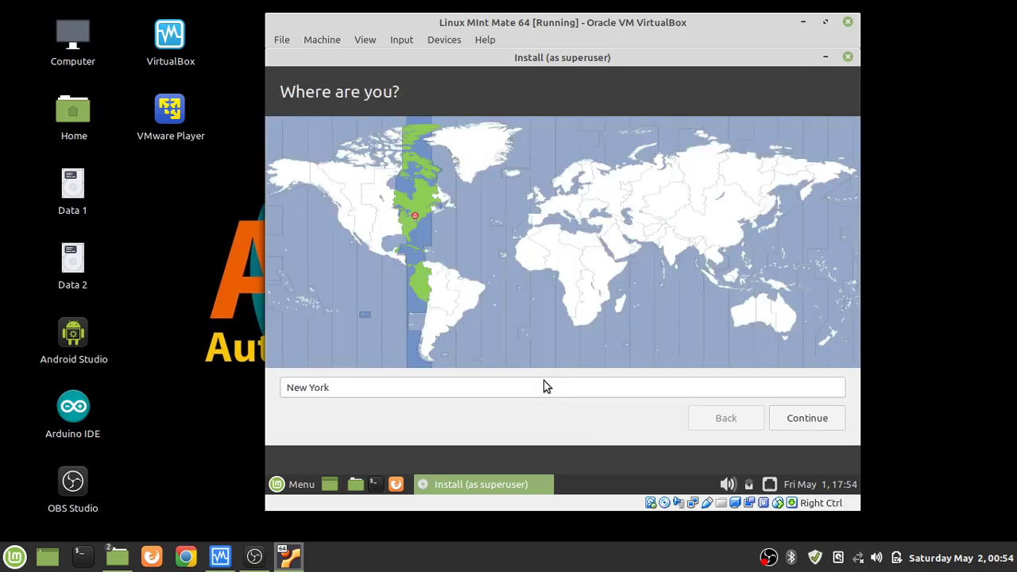
# Replace the New York location with Jakarta Time.
pyautogui.doubleClick(533, 390)
pyautogui.tripleClick(533, 390)
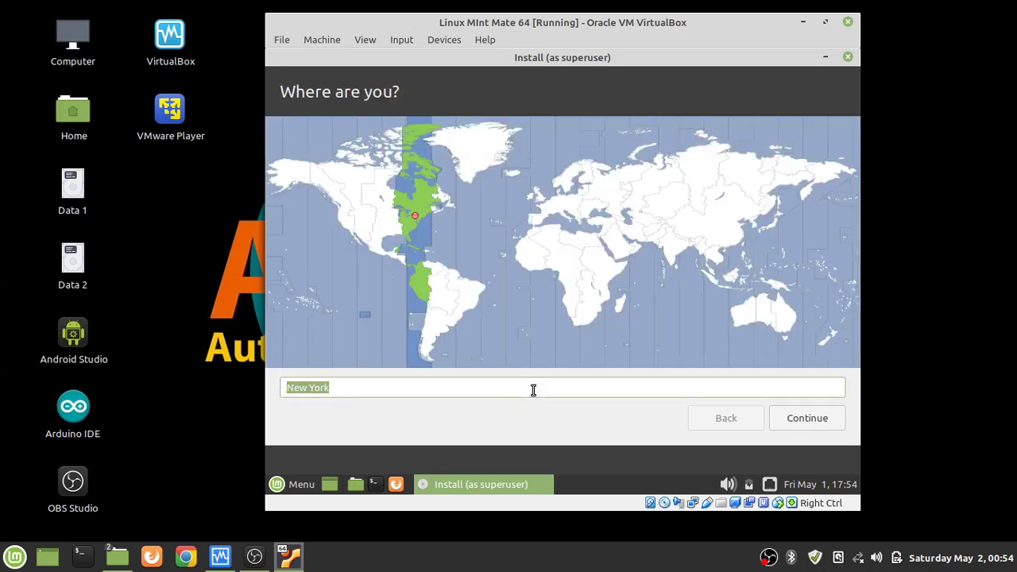
pyautogui.write('Jaka')
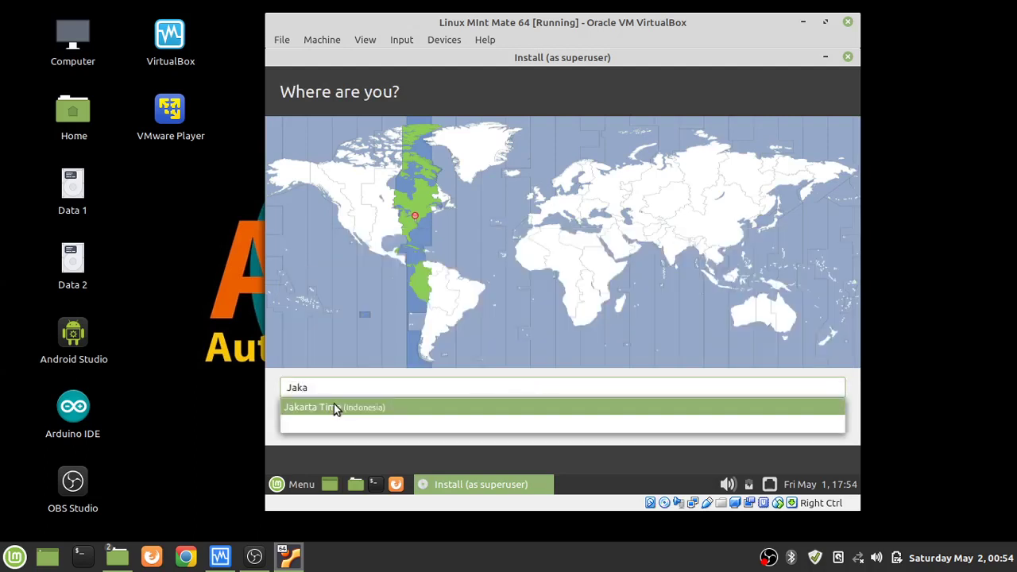
pyautogui.click(333, 407)
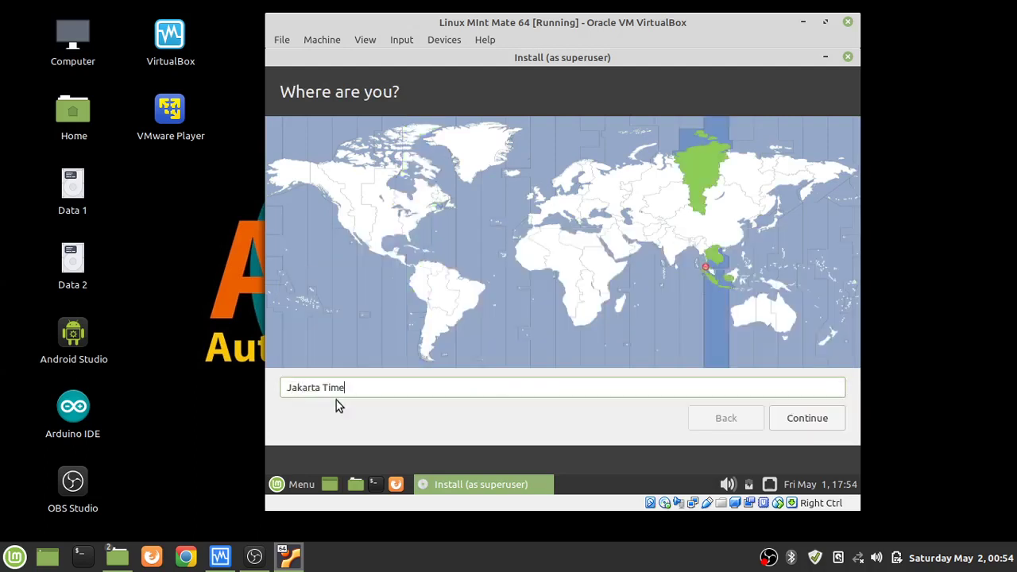
# Accept the Jakarta location and enter the user's name on the Who are you? step.
pyautogui.click(805, 421)
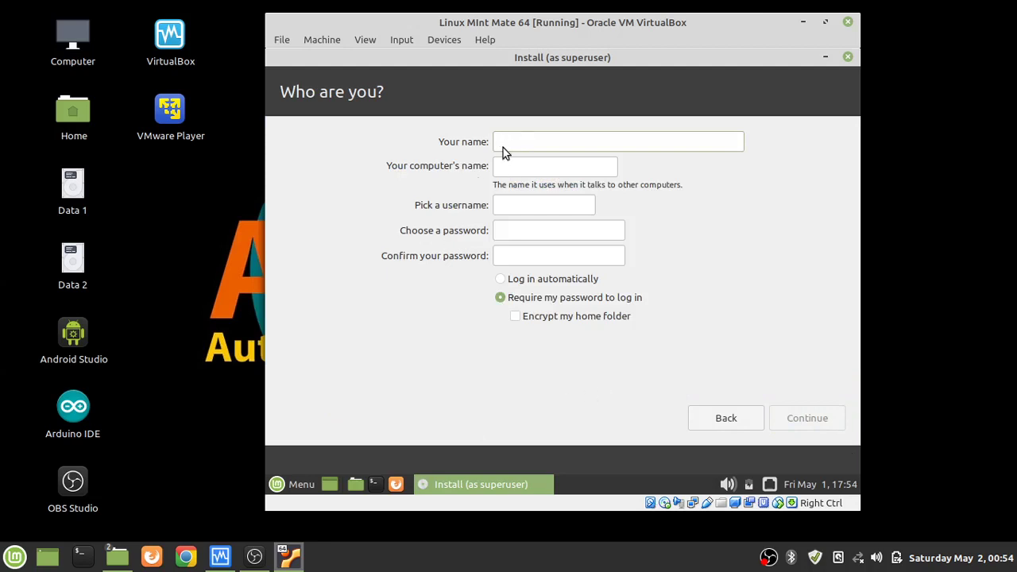
pyautogui.write('mtantaya')
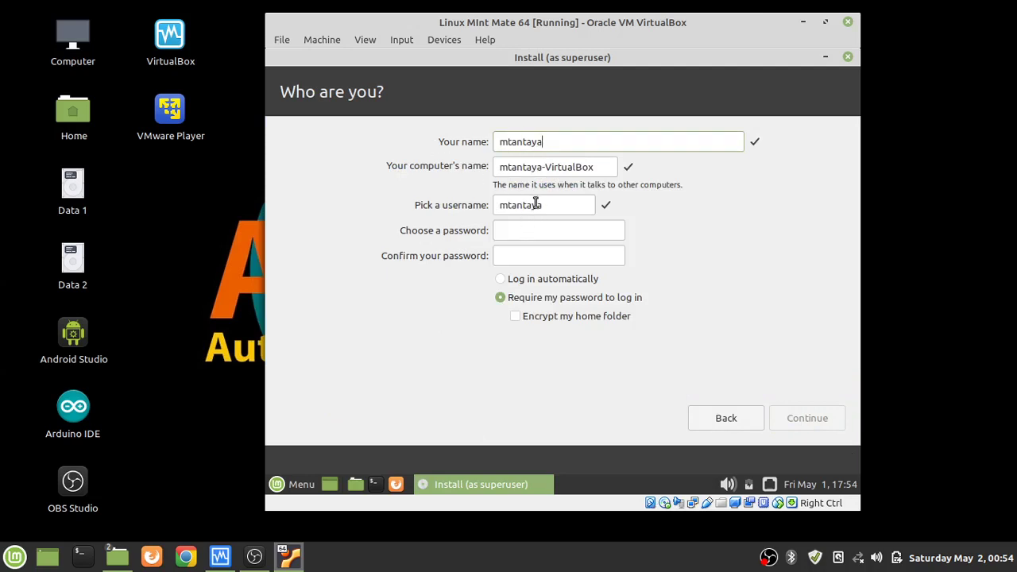
pyautogui.click(536, 229)
# Set the account password, fix the mismatched confirmation, and continue installing.
pyautogui.write('●●●●●●●●●●')
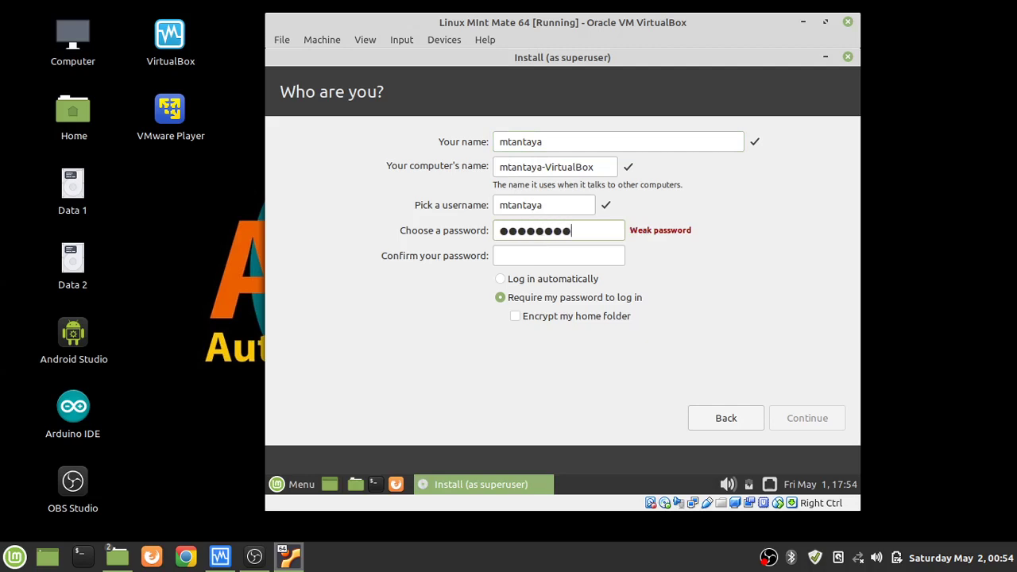
pyautogui.write('●●●●●')
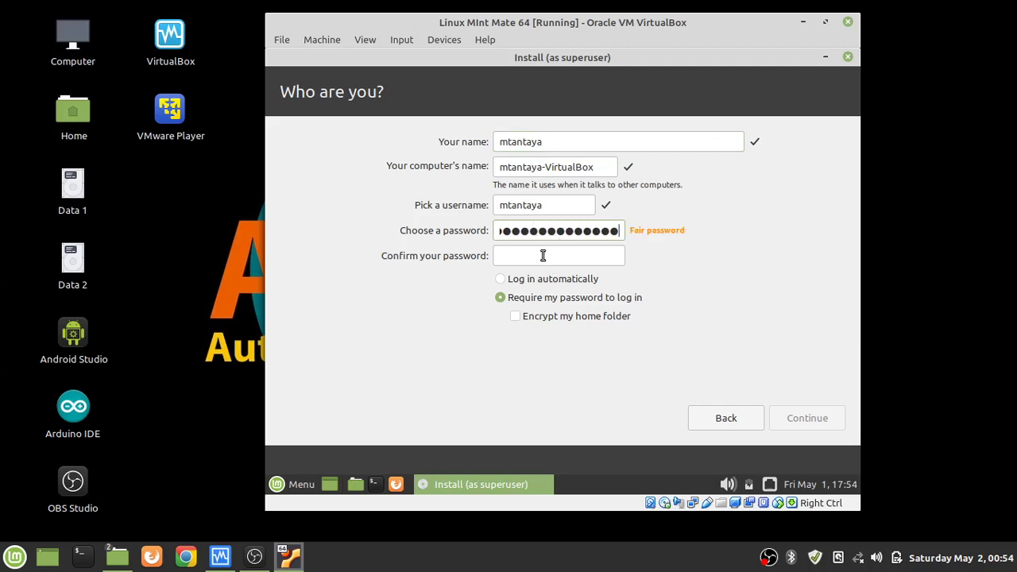
pyautogui.click(542, 255)
pyautogui.write('●●●●●●●●●●●●●●●●')
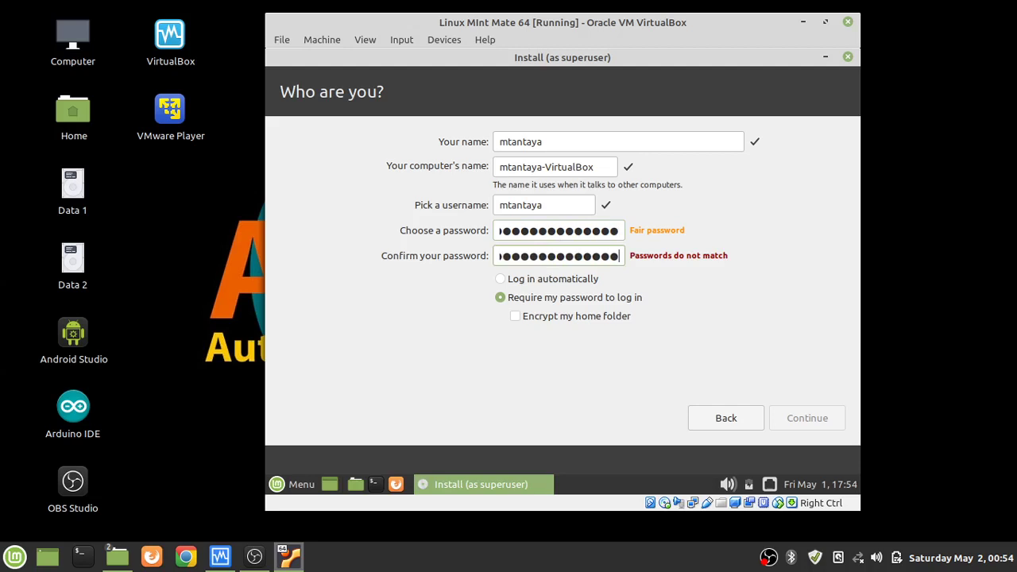
pyautogui.press('BackSpace')
pyautogui.press('BackSpace')
pyautogui.press('BackSpace')
pyautogui.press('BackSpace')
pyautogui.press('BackSpace')
pyautogui.press('BackSpace')
pyautogui.press('BackSpace')
pyautogui.press('BackSpace')
pyautogui.press('BackSpace')
pyautogui.press('BackSpace')
pyautogui.press('BackSpace')
pyautogui.press('BackSpace')
pyautogui.press('BackSpace')
pyautogui.press('BackSpace')
pyautogui.press('BackSpace')
pyautogui.press('BackSpace')
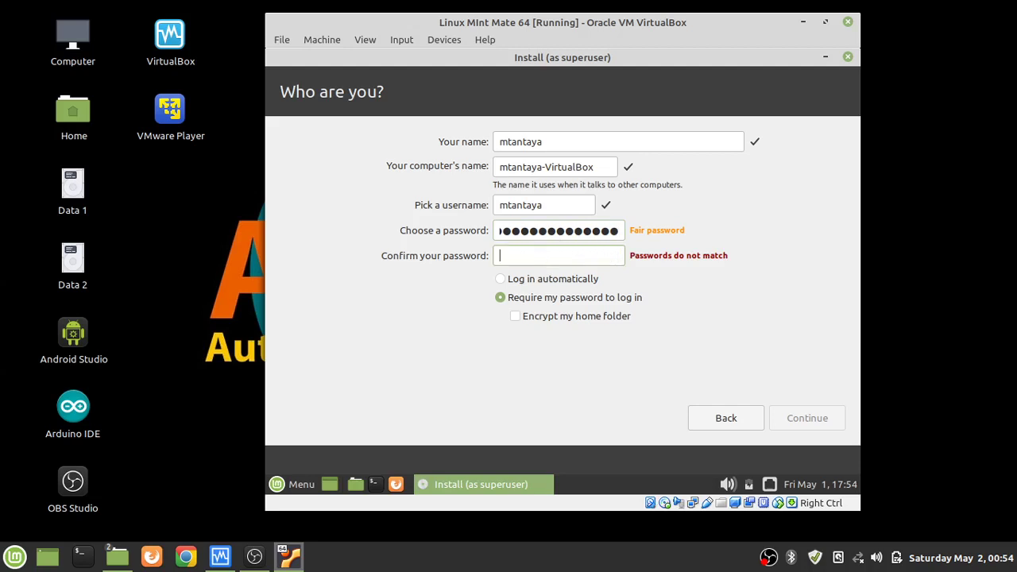
pyautogui.write('●●●●●●●●●●●●●●●')
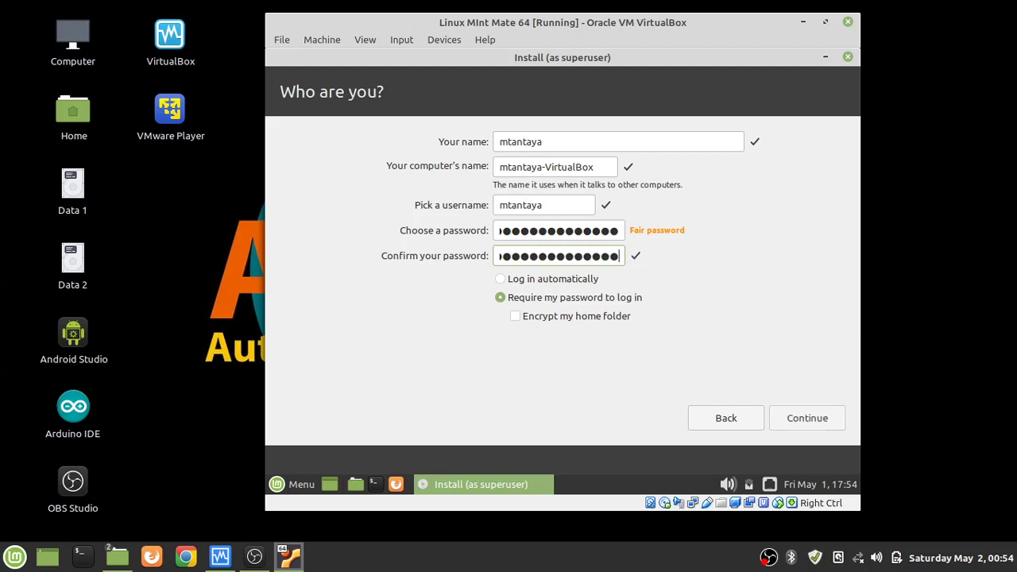
pyautogui.click(786, 423)
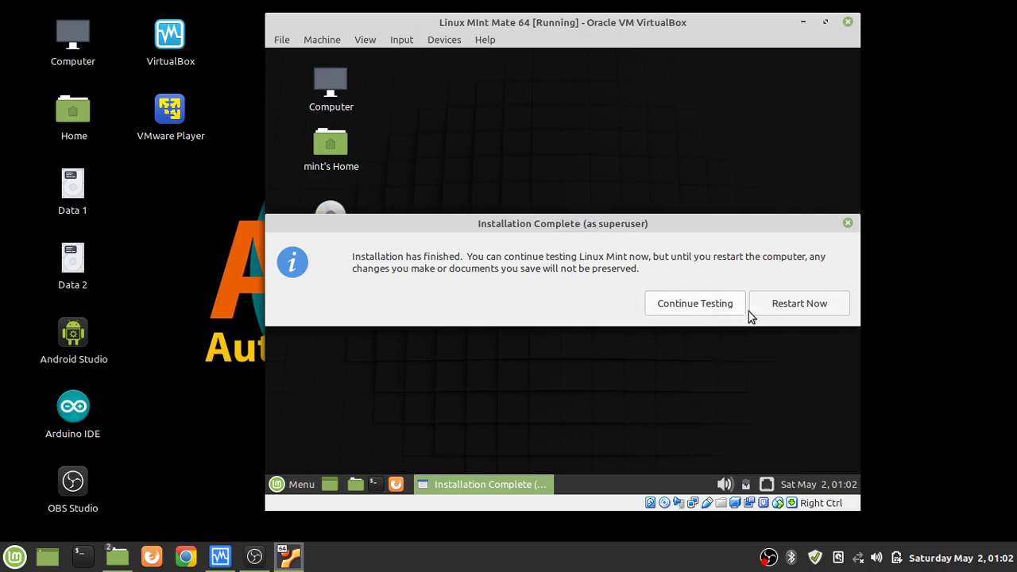
# Restart the VM and confirm the installation medium has been removed.
pyautogui.click(798, 306)
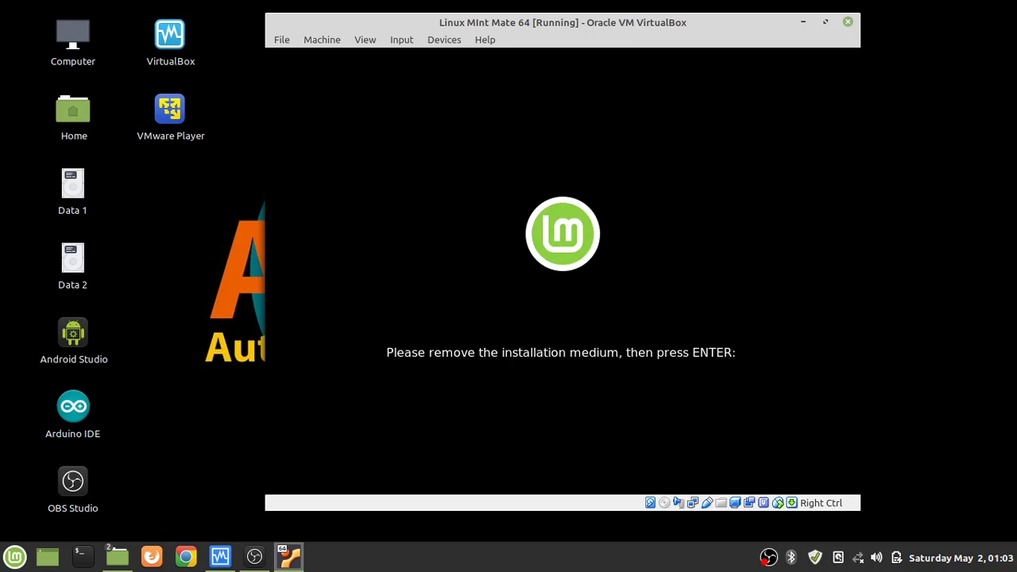
pyautogui.press('Return')
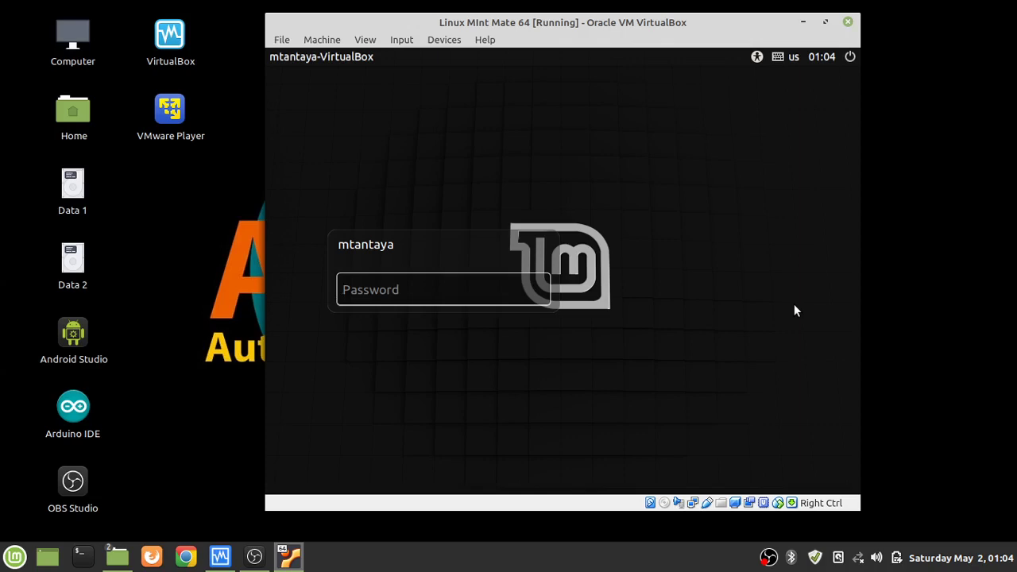
# Log in with the account password, re-entering it after the first attempt is rejected.
pyautogui.write('•••••••••••••')
pyautogui.press('Return')
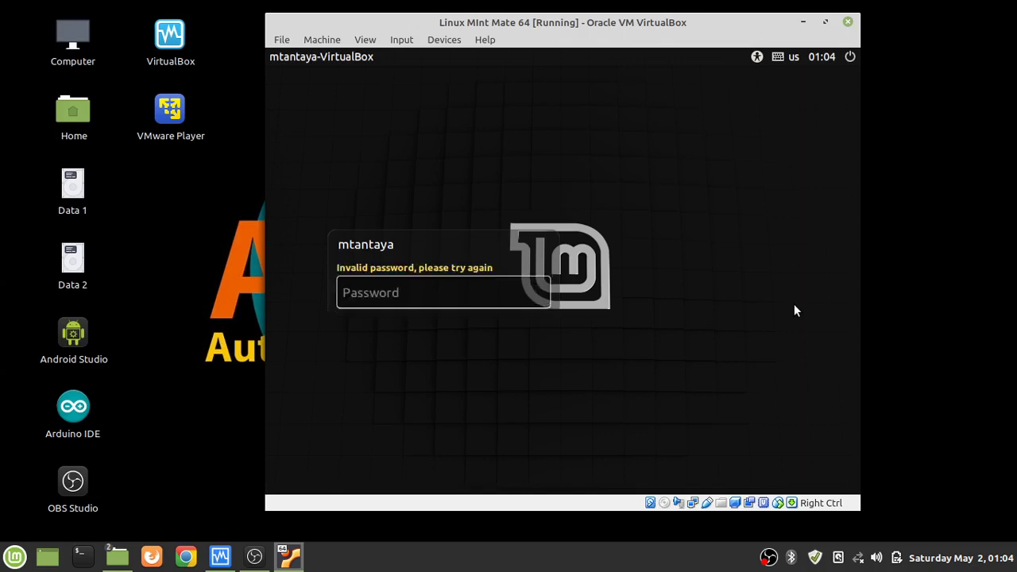
pyautogui.write('•••••••••••••')
pyautogui.press('Return')
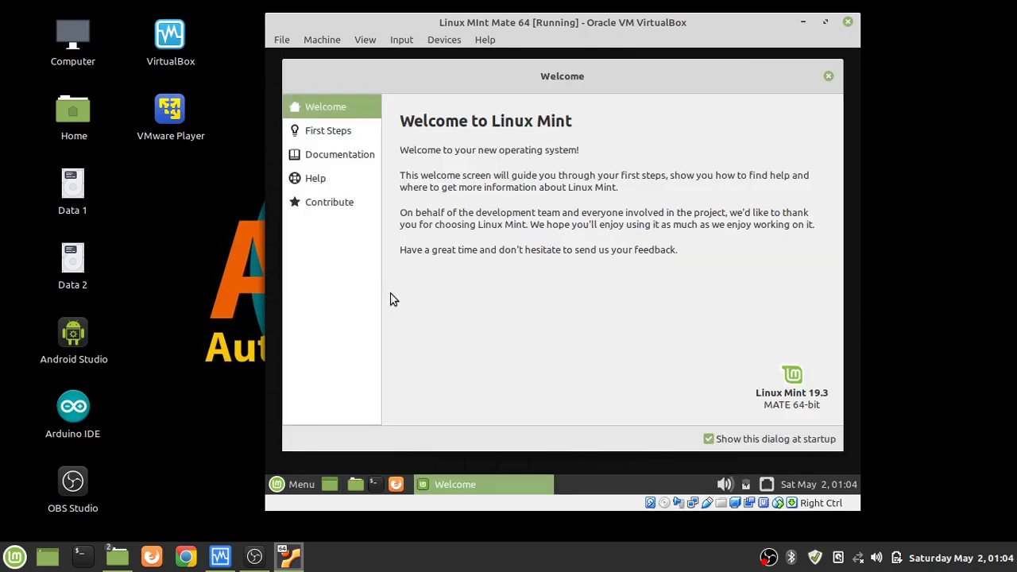
# Close the Mint Welcome screen, open and minimize the home folder, then bring up the Mint menu.
pyautogui.click(829, 76)
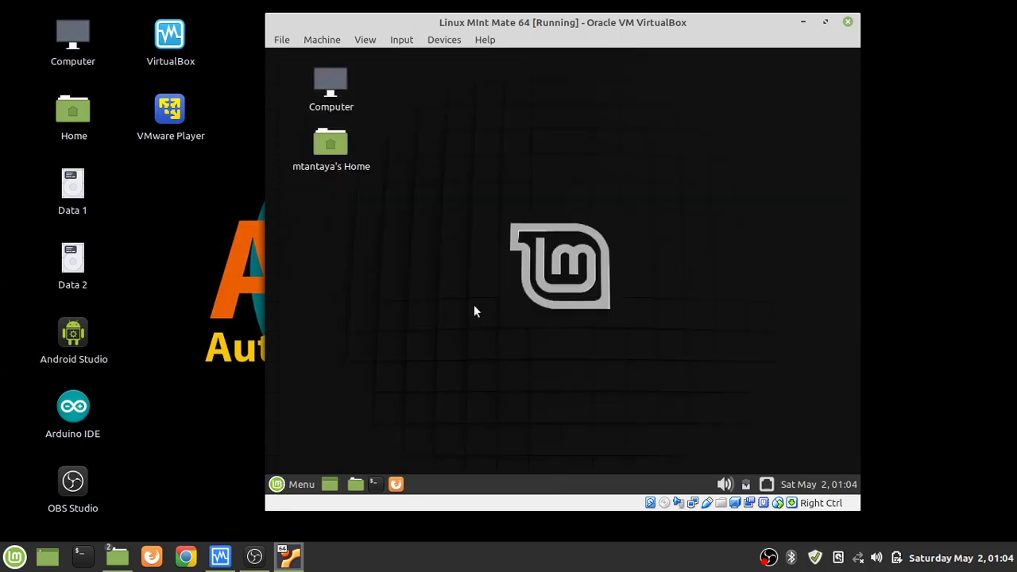
pyautogui.click(277, 486)
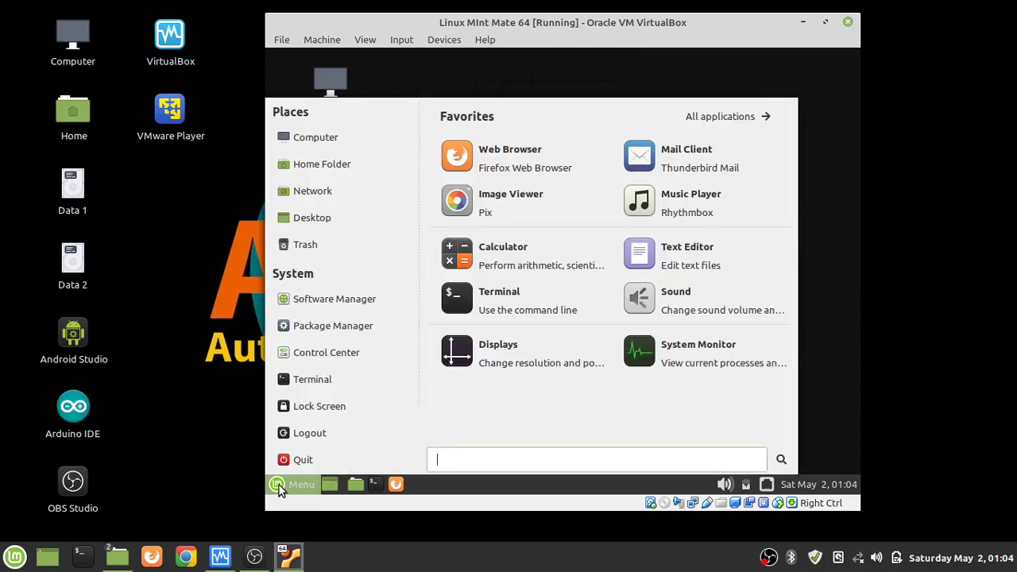
pyautogui.click(353, 488)
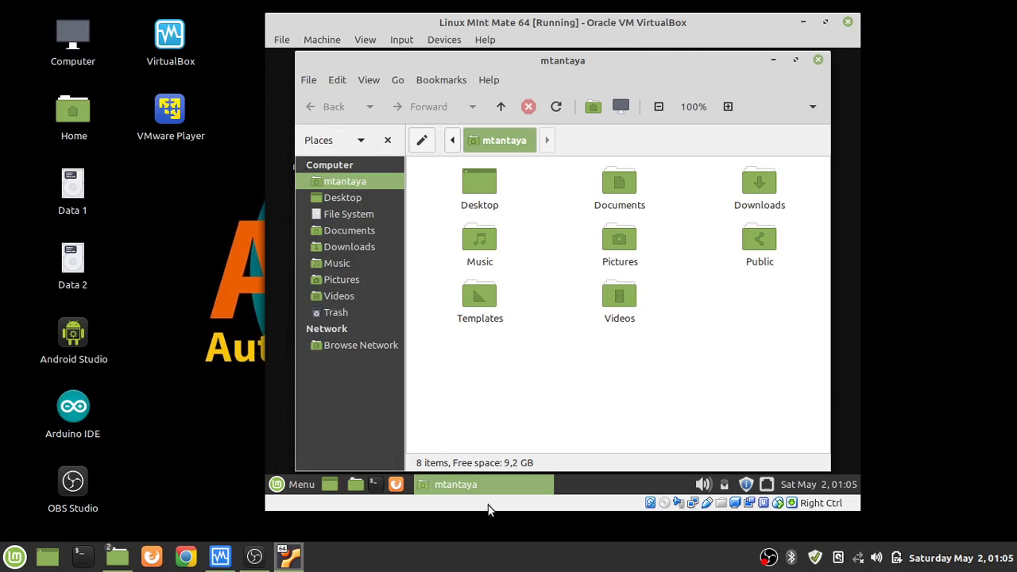
pyautogui.click(481, 488)
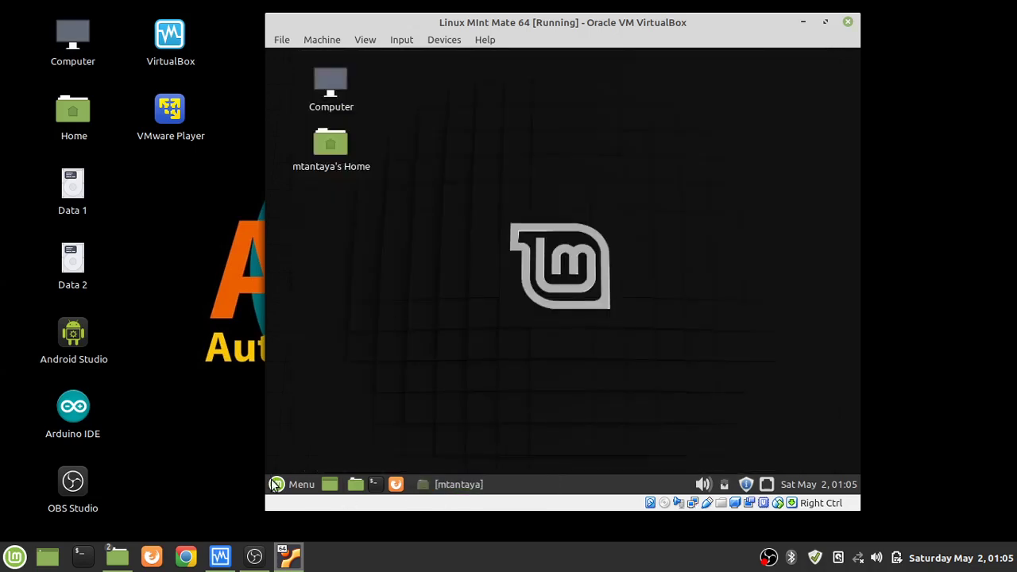
pyautogui.click(277, 485)
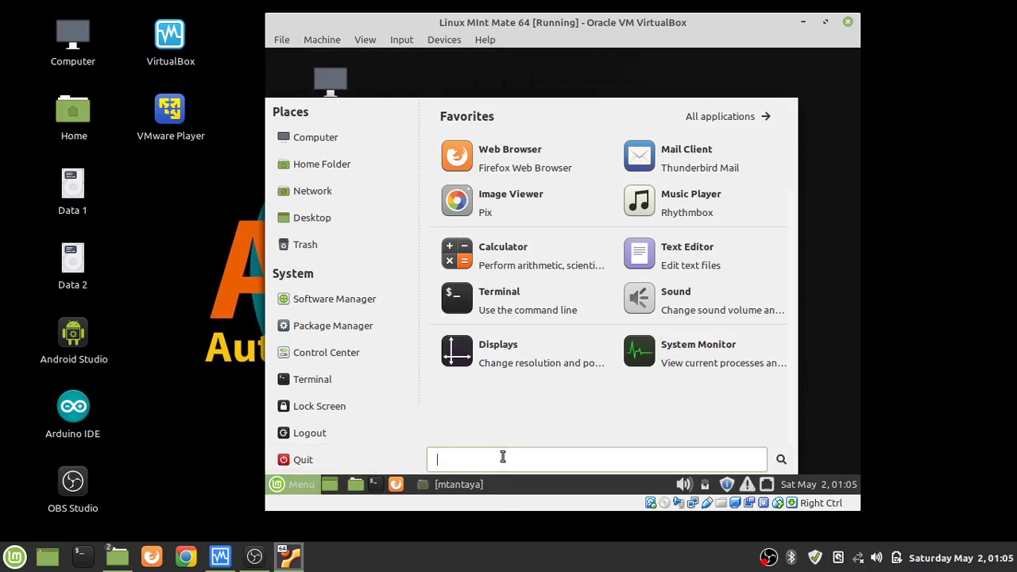
# Launch Disks by searching 'dis', select the 11 GB Partition 8 and show its extra actions.
pyautogui.write('dis')
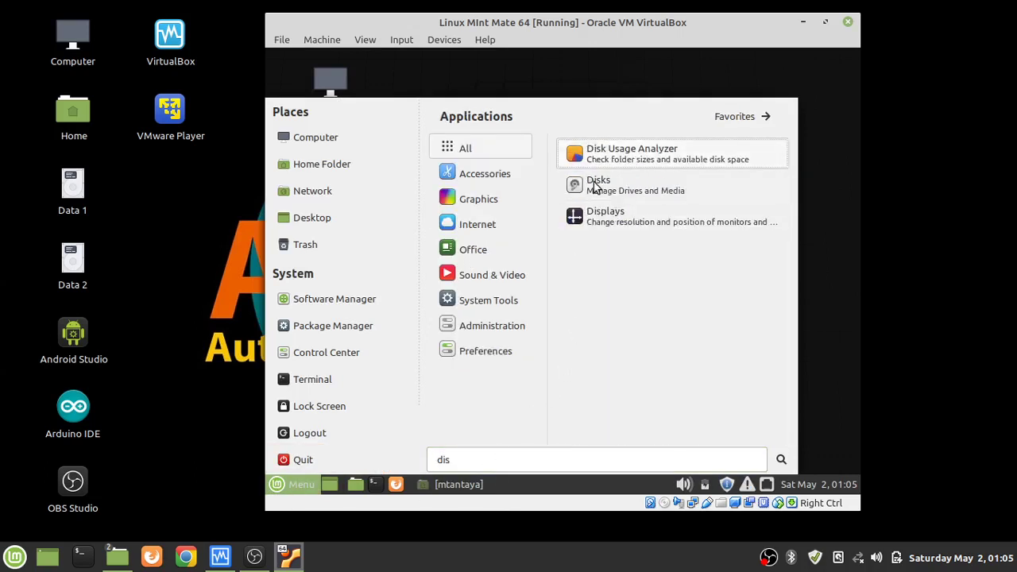
pyautogui.click(601, 192)
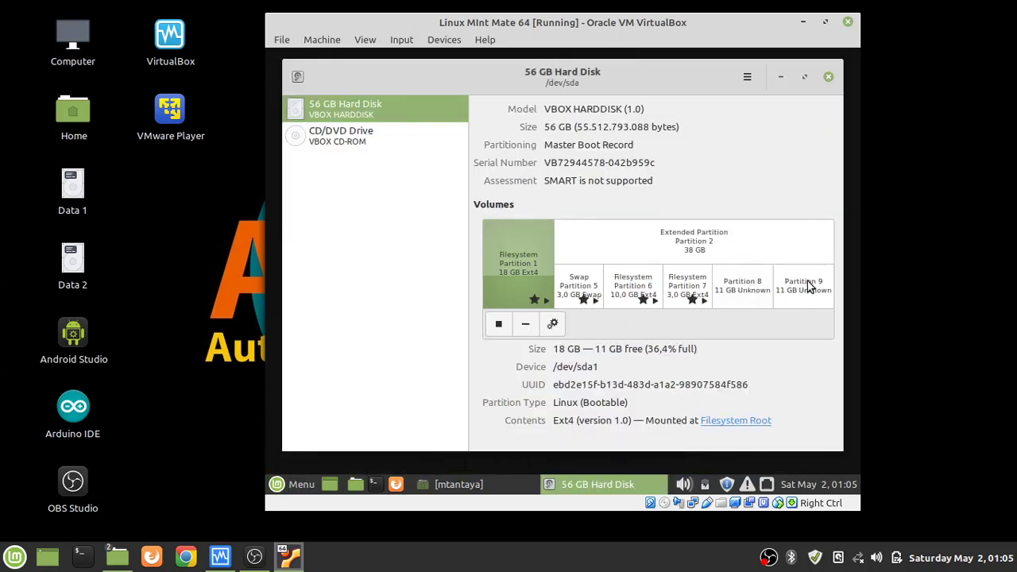
pyautogui.click(739, 286)
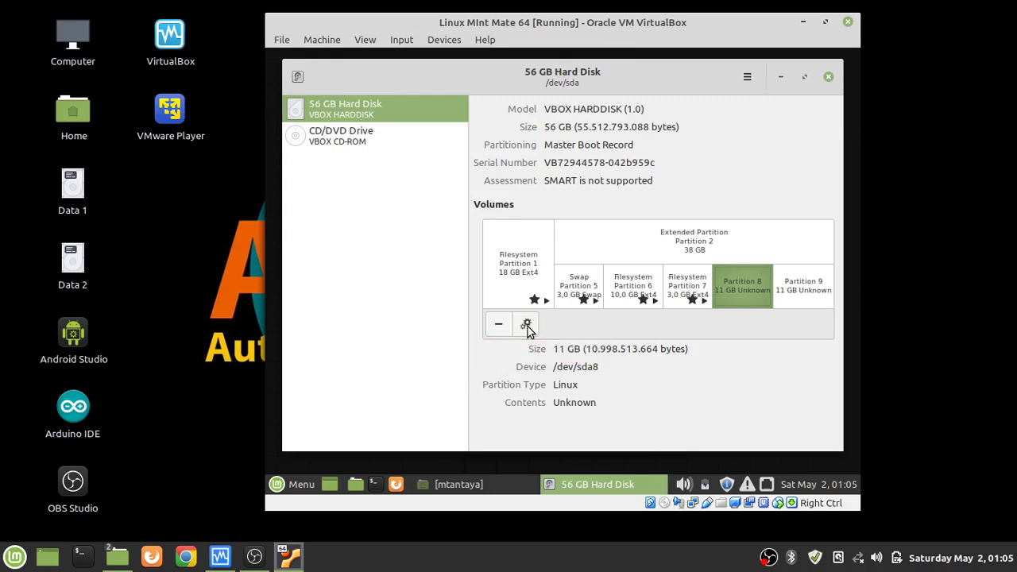
pyautogui.click(526, 326)
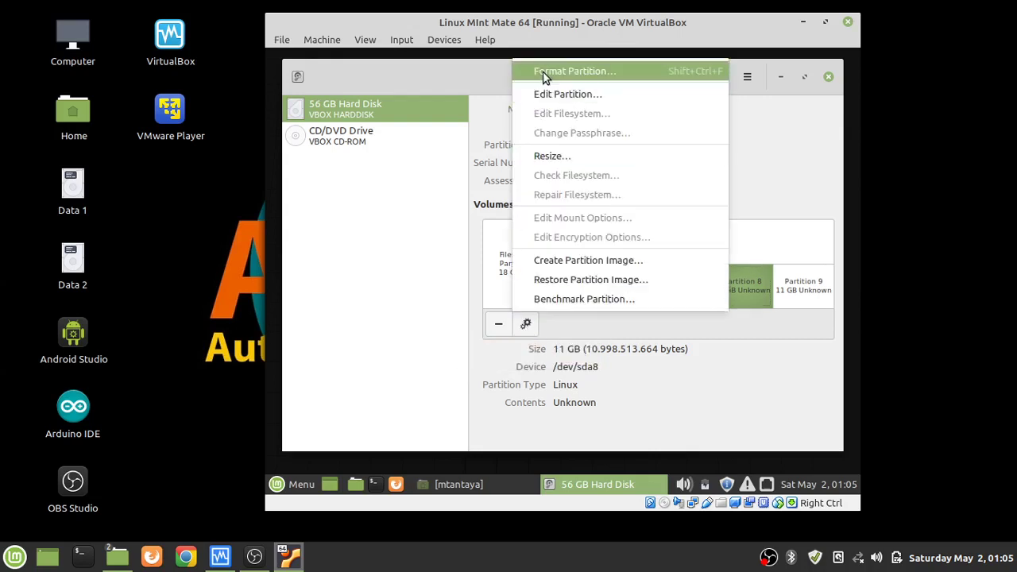
# Format Partition 8 as NTFS with volume name Data1, authenticating with the account password.
pyautogui.click(545, 73)
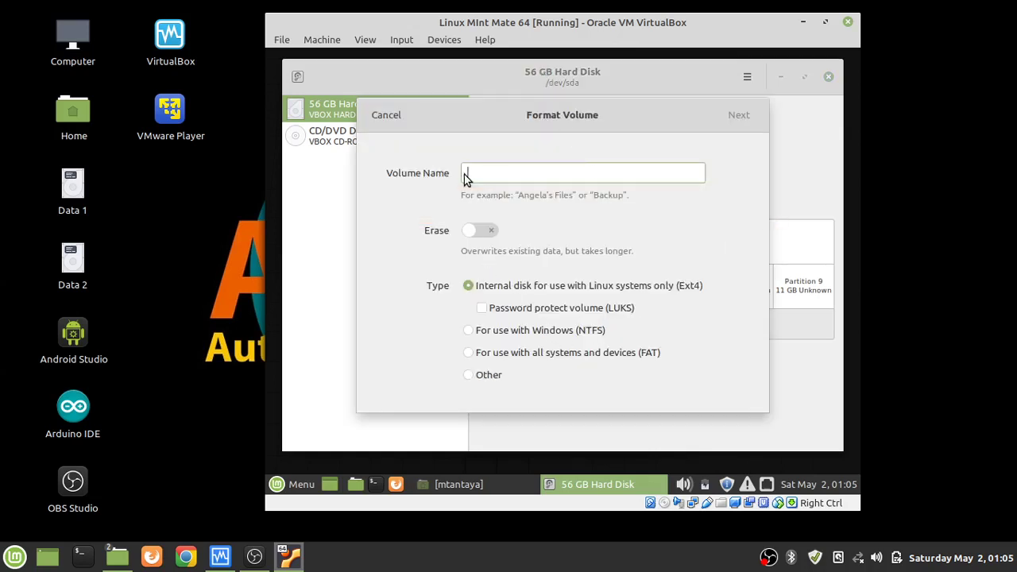
pyautogui.write('Data1')
pyautogui.click(468, 333)
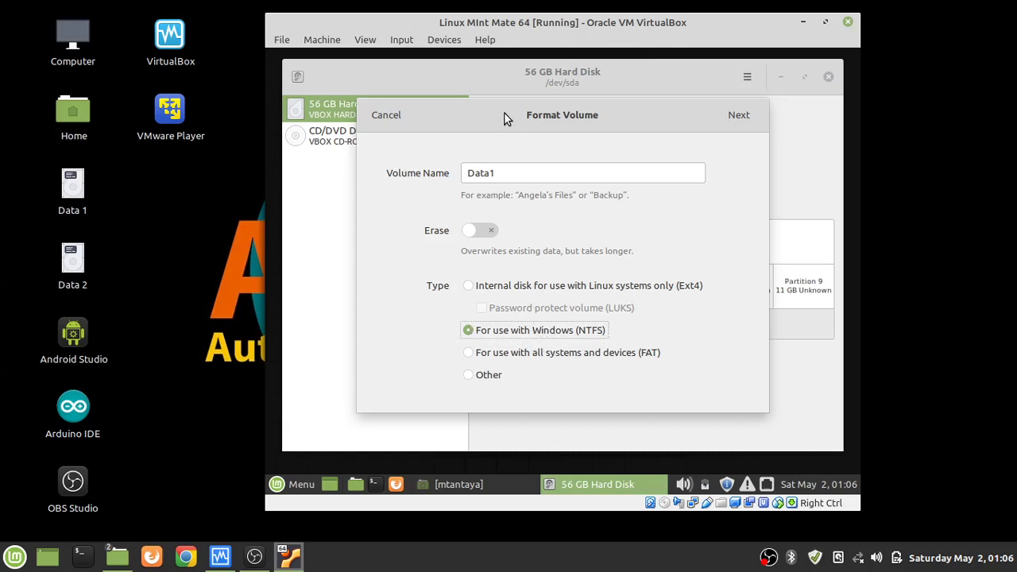
pyautogui.click(745, 124)
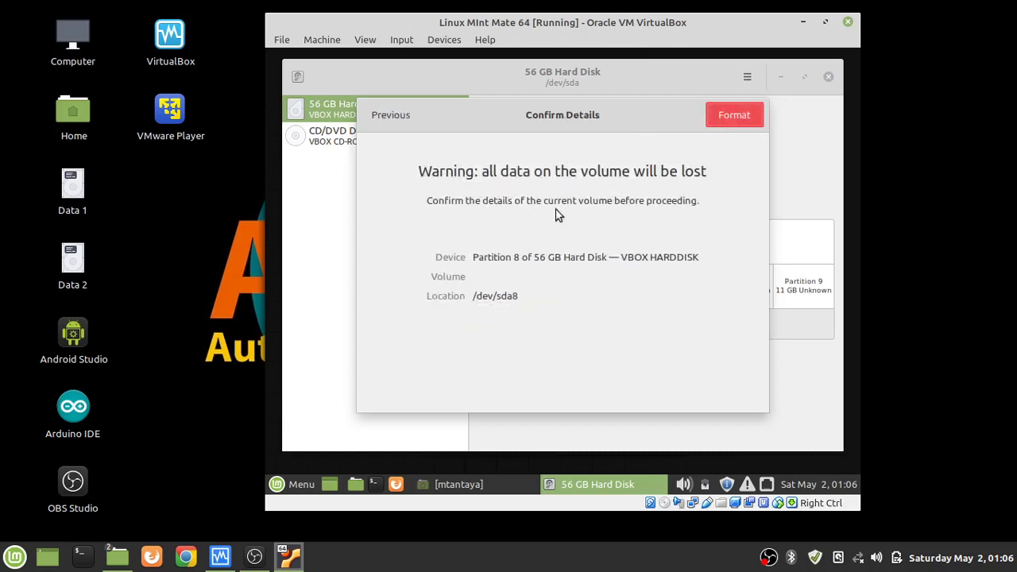
pyautogui.click(718, 116)
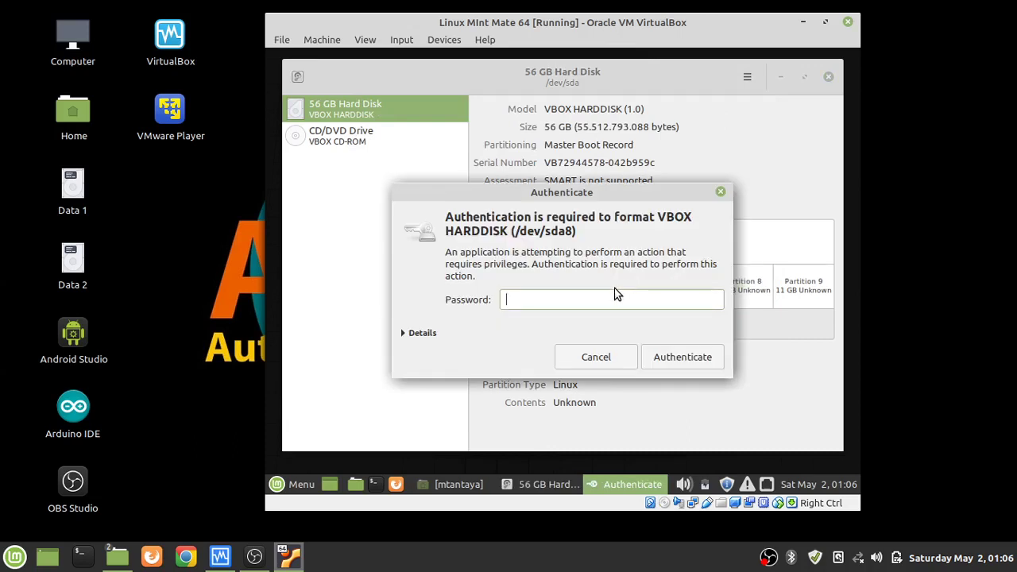
pyautogui.write('••••••••••••')
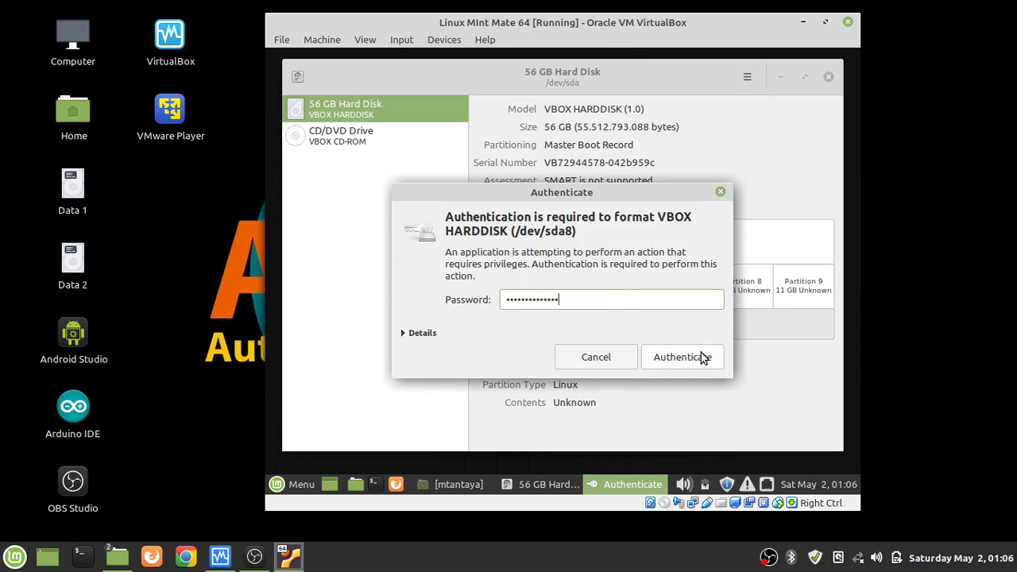
pyautogui.click(697, 359)
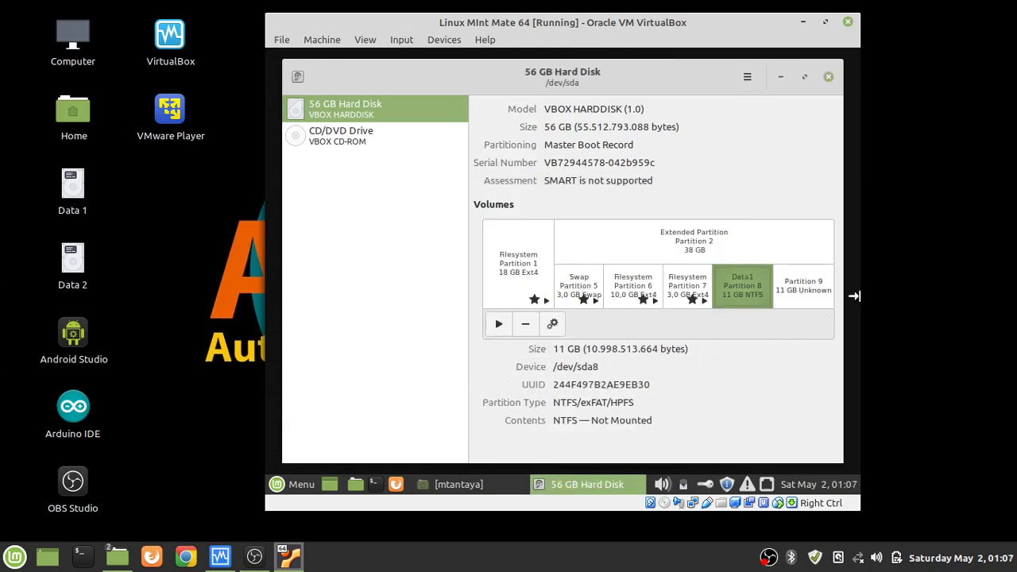
# Format the 11 GB Partition 9 as Ext4 labelled Data2, then close Disks.
pyautogui.click(801, 291)
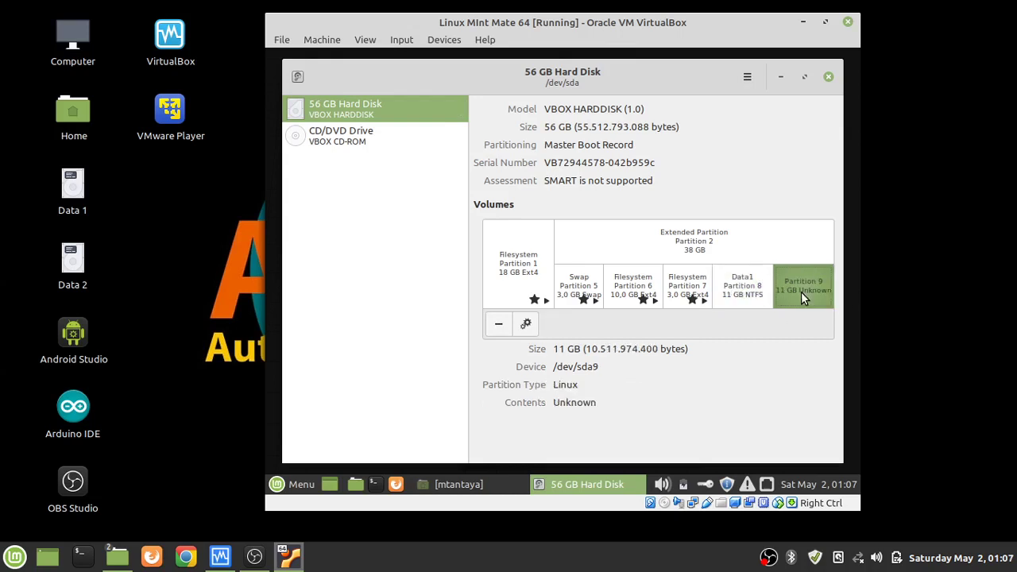
pyautogui.click(526, 323)
pyautogui.click(559, 71)
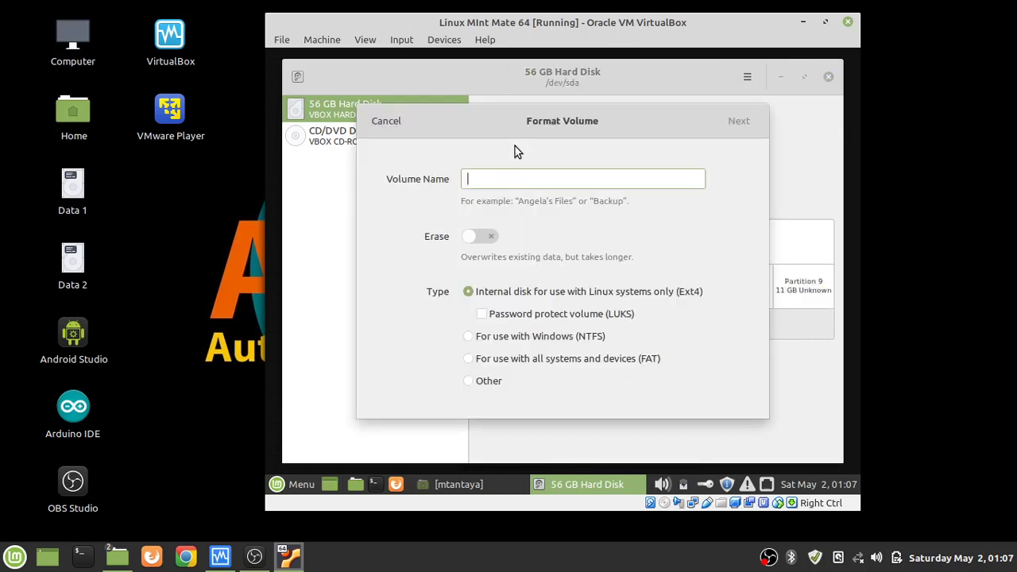
pyautogui.write('Data2')
pyautogui.click(472, 337)
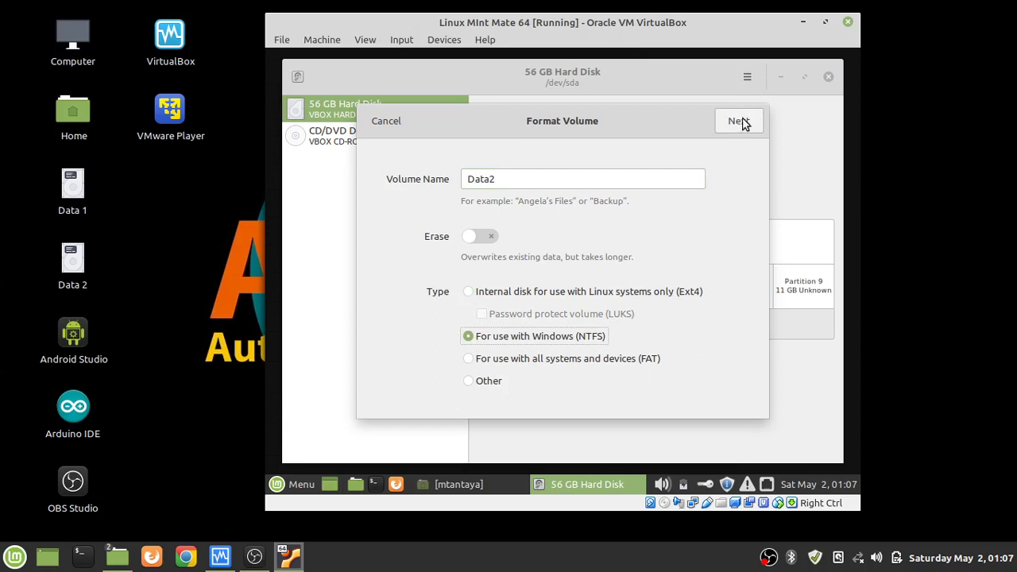
pyautogui.click(508, 292)
pyautogui.click(736, 123)
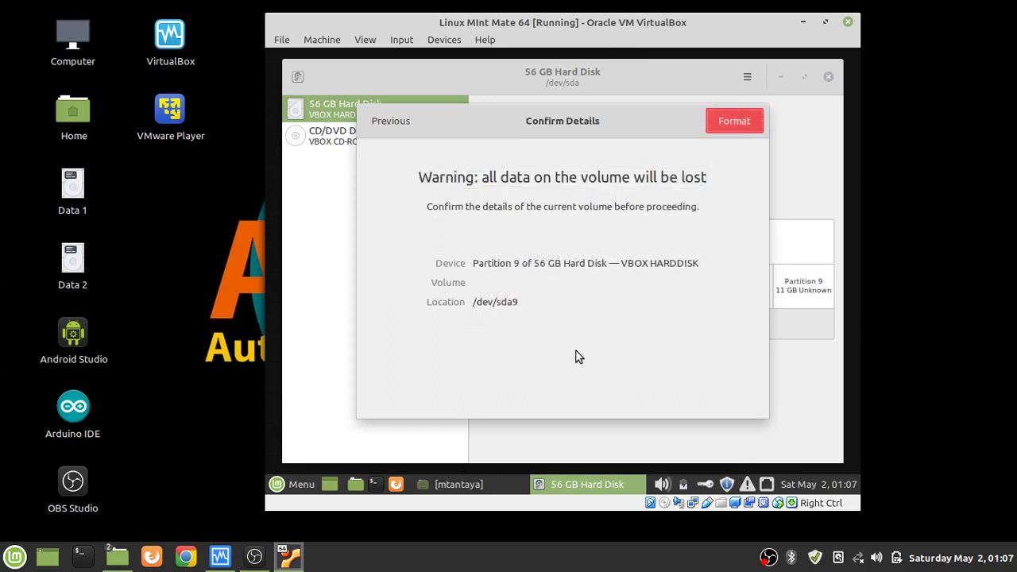
pyautogui.click(734, 121)
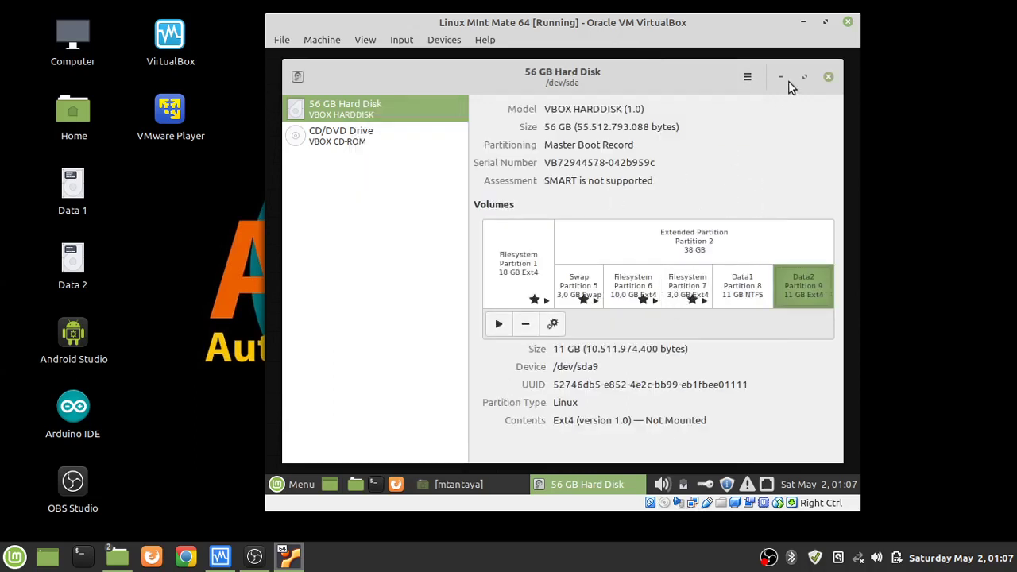
pyautogui.click(829, 76)
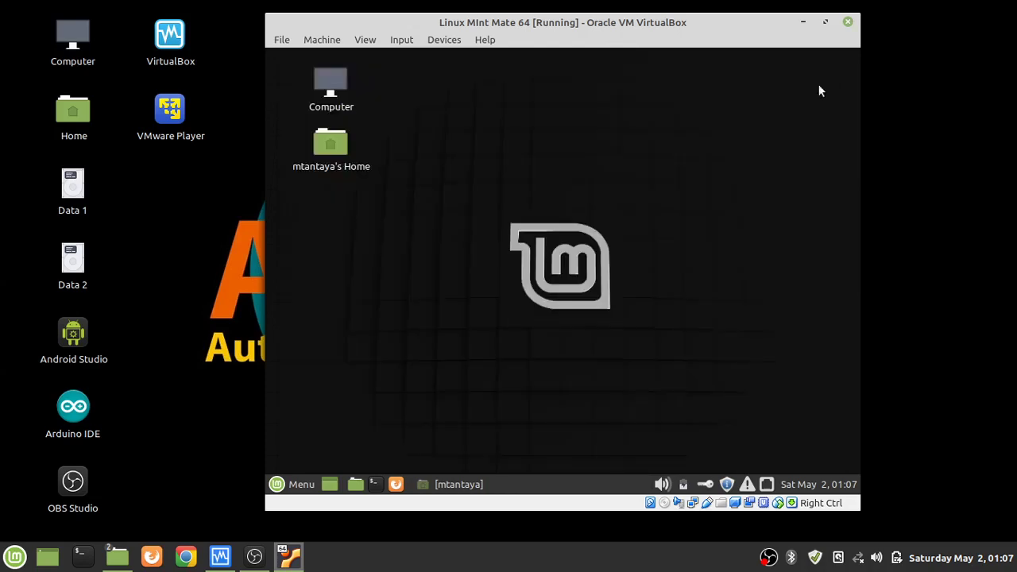
# Restore the home folder window and mount and open the Data1 and Data2 drives from Devices.
pyautogui.click(457, 480)
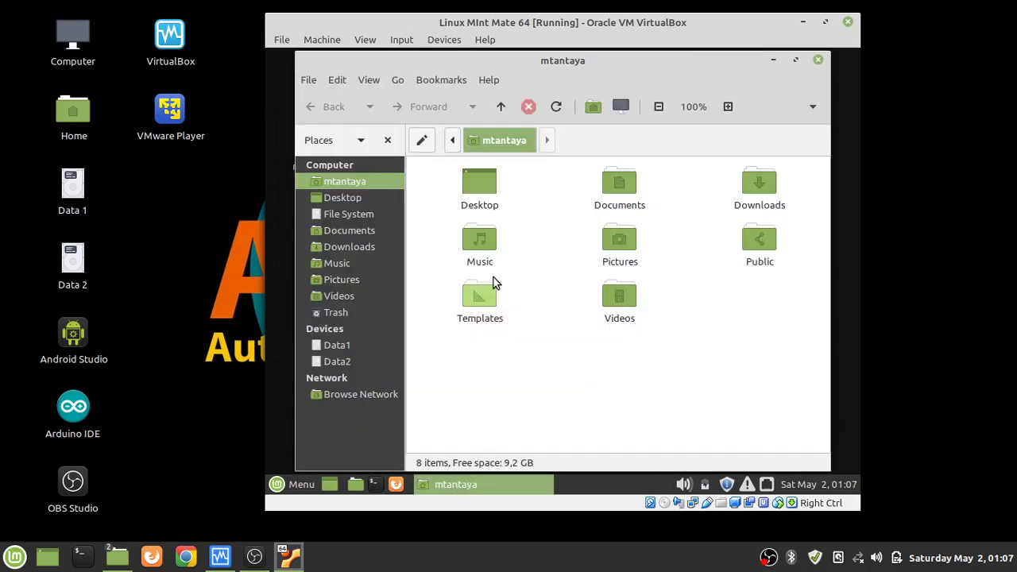
pyautogui.click(331, 345)
pyautogui.click(329, 361)
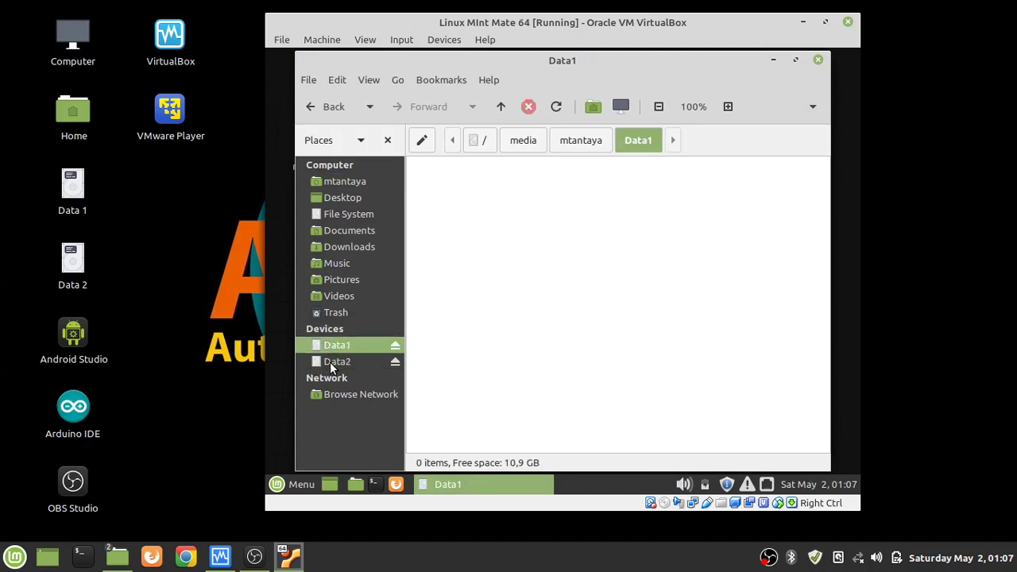
pyautogui.click(331, 344)
pyautogui.click(332, 360)
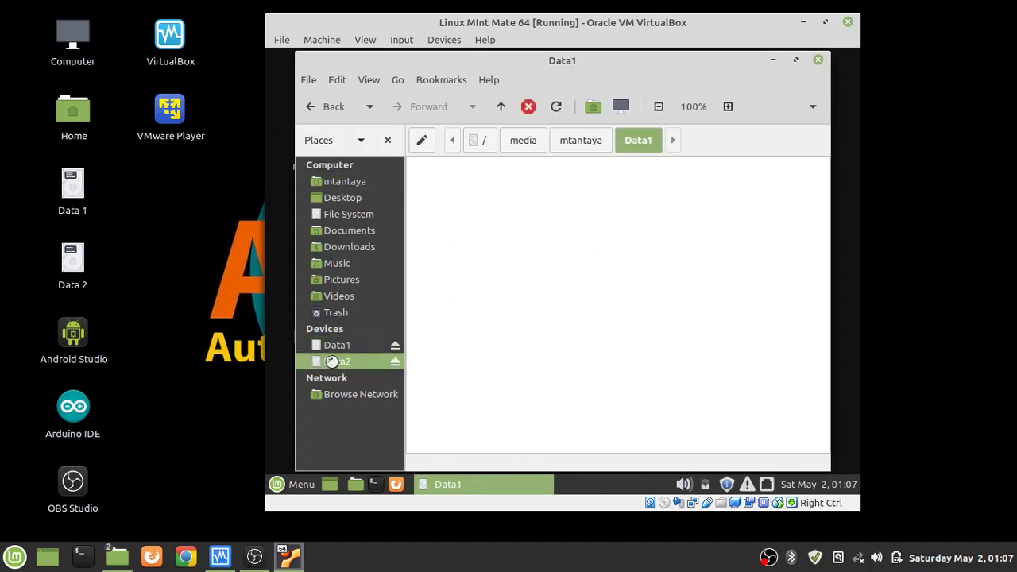
pyautogui.click(334, 346)
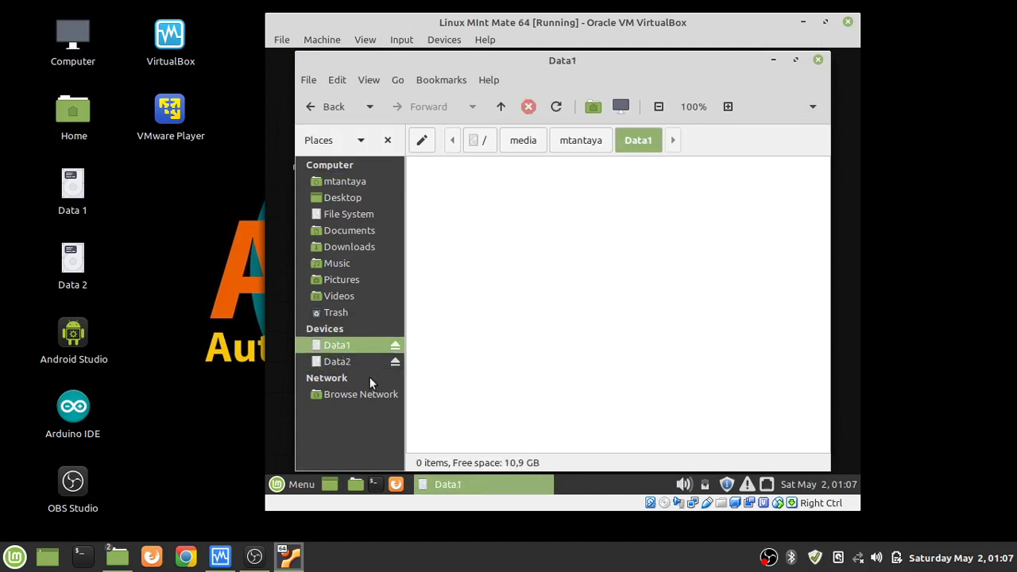
pyautogui.click(336, 359)
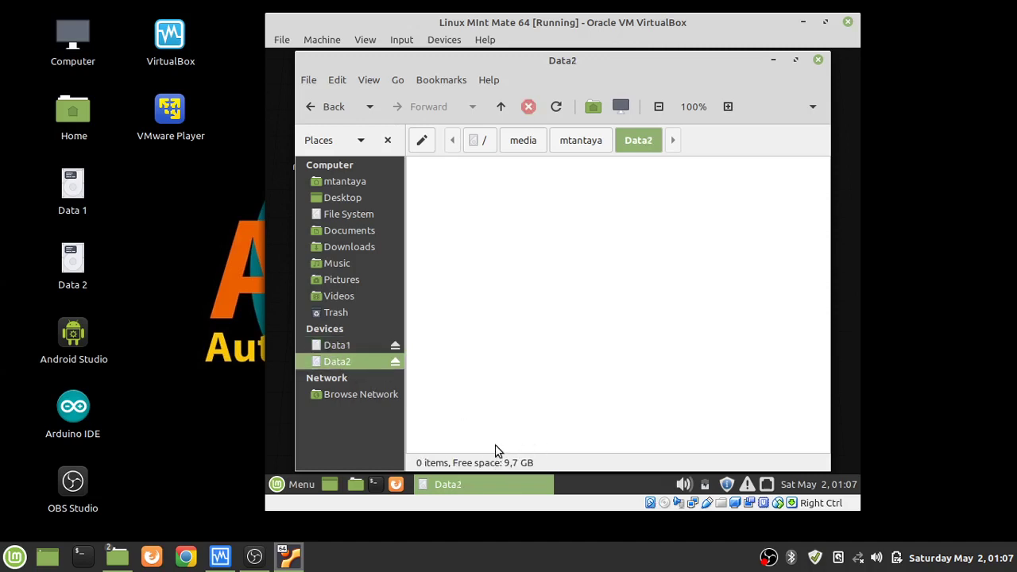
pyautogui.click(336, 347)
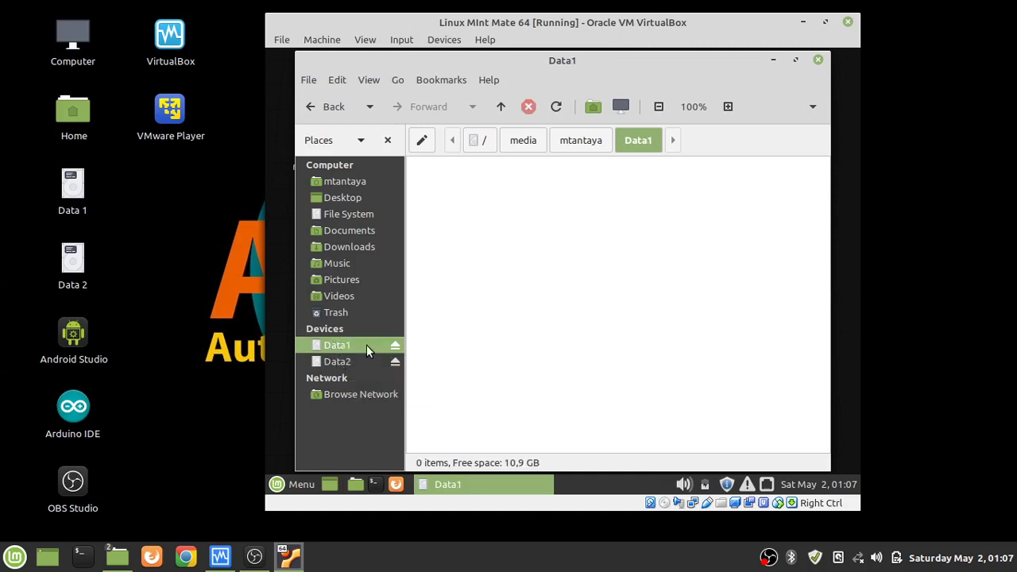
# Unmount the Data2 partition with its eject icon and close the file manager.
pyautogui.click(395, 363)
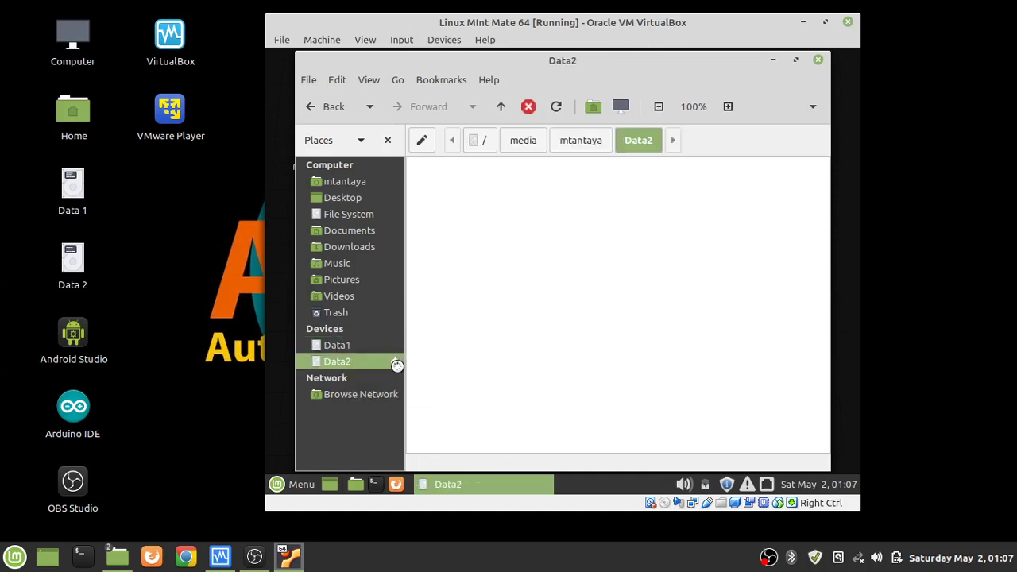
pyautogui.click(395, 363)
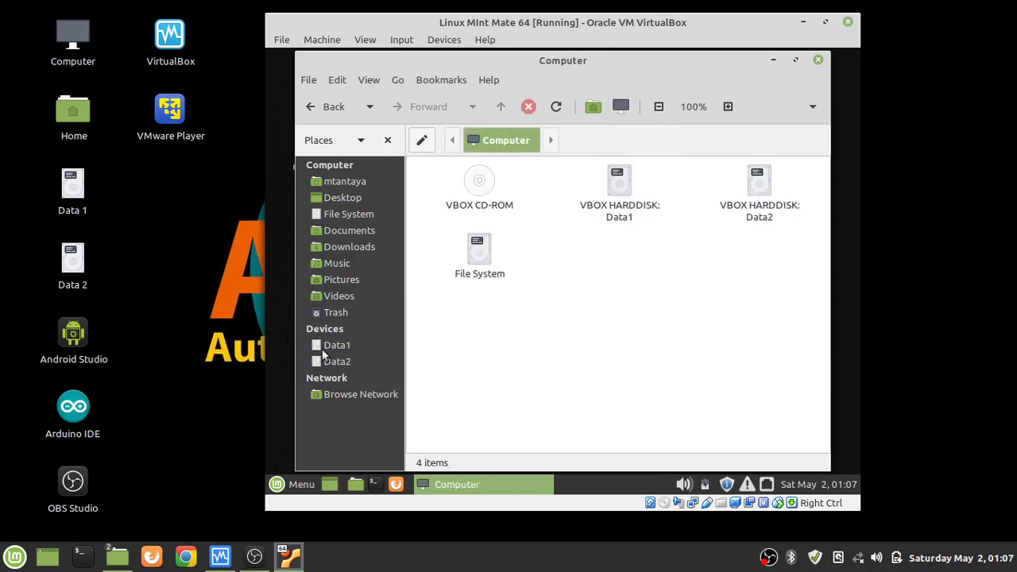
pyautogui.click(818, 59)
# Launch Control Center from the Mint menu and start System Reports from the Administration group.
pyautogui.click(276, 487)
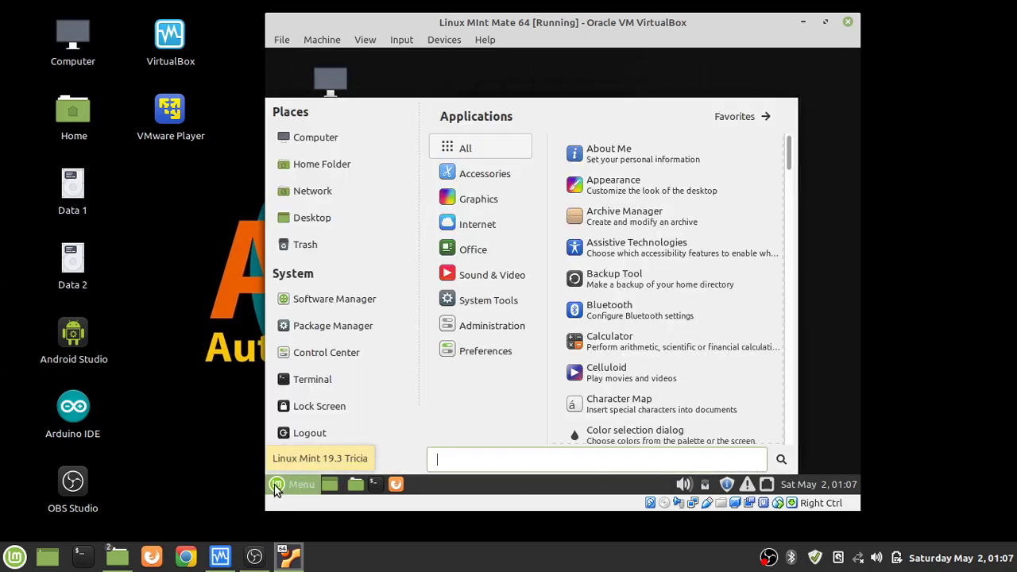
pyautogui.click(327, 357)
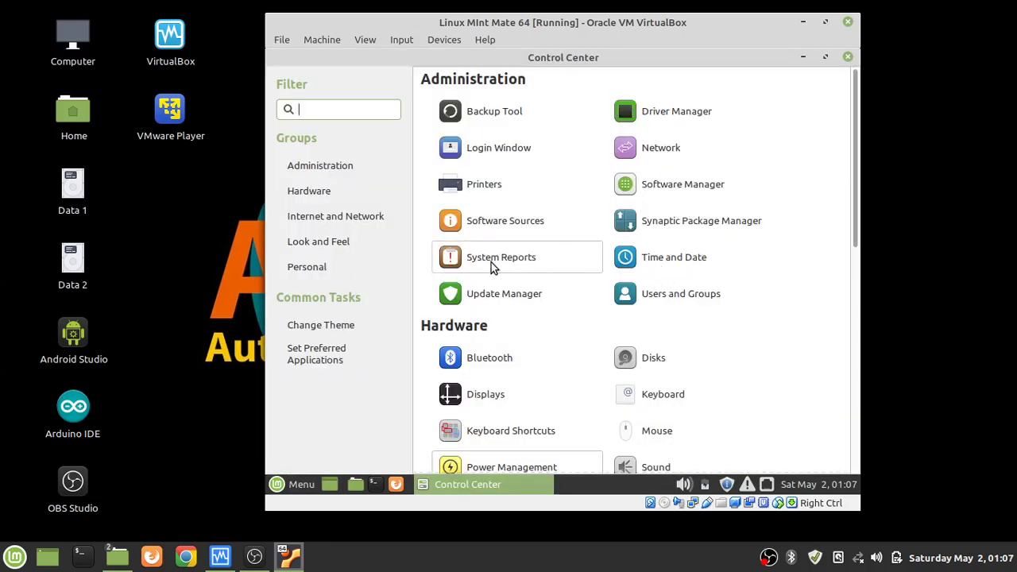
pyautogui.scroll(-5, 676, 397)
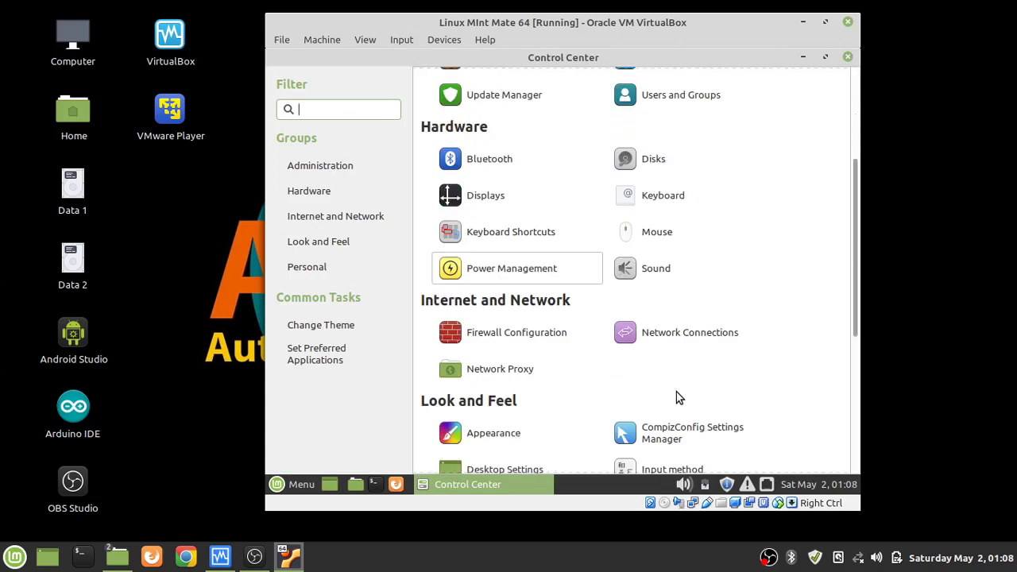
pyautogui.scroll(-7, 677, 397)
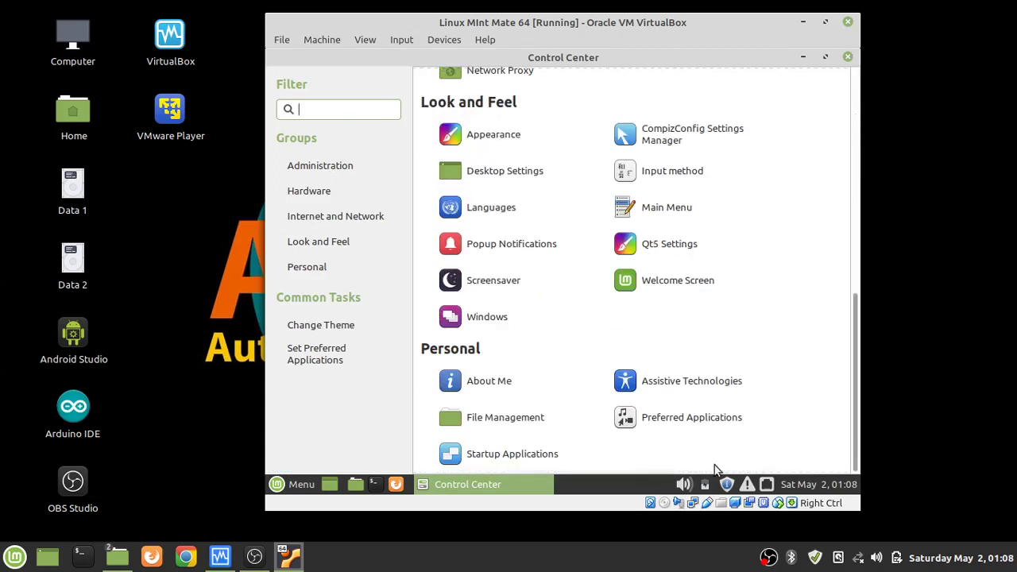
pyautogui.scroll(12, 670, 441)
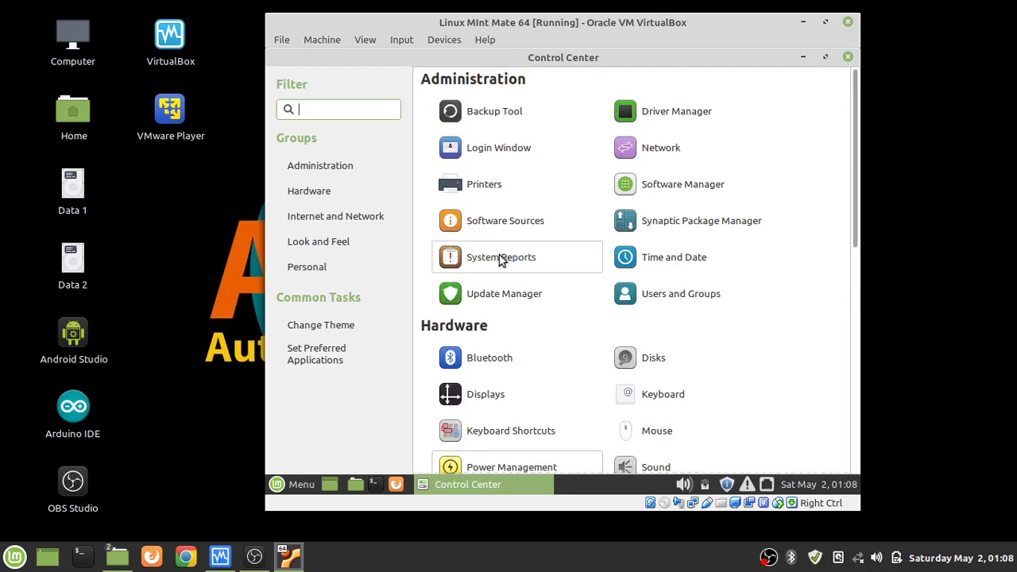
pyautogui.click(484, 258)
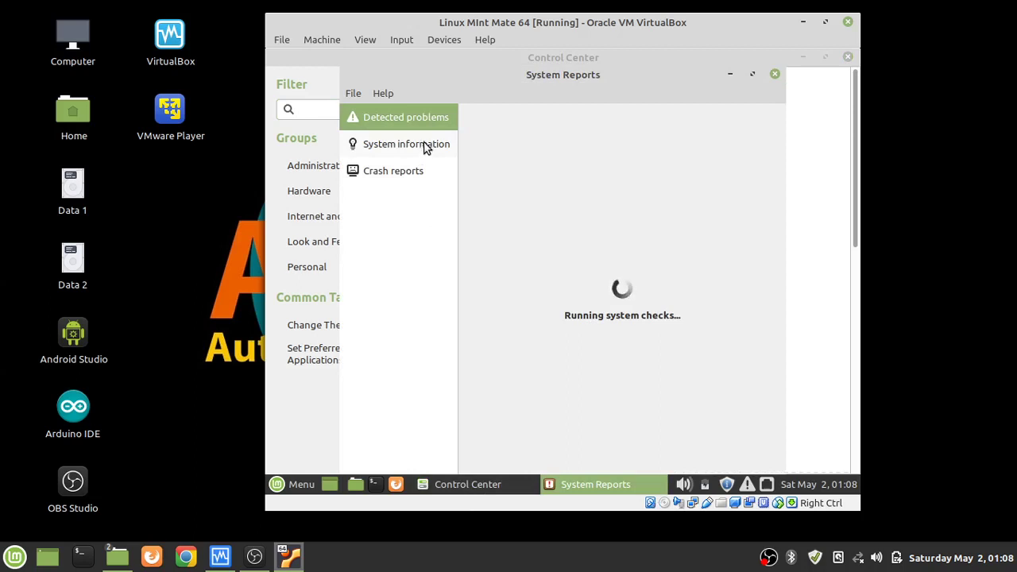
# Show the System information report and bring it to the front by minimizing Control Center.
pyautogui.click(424, 151)
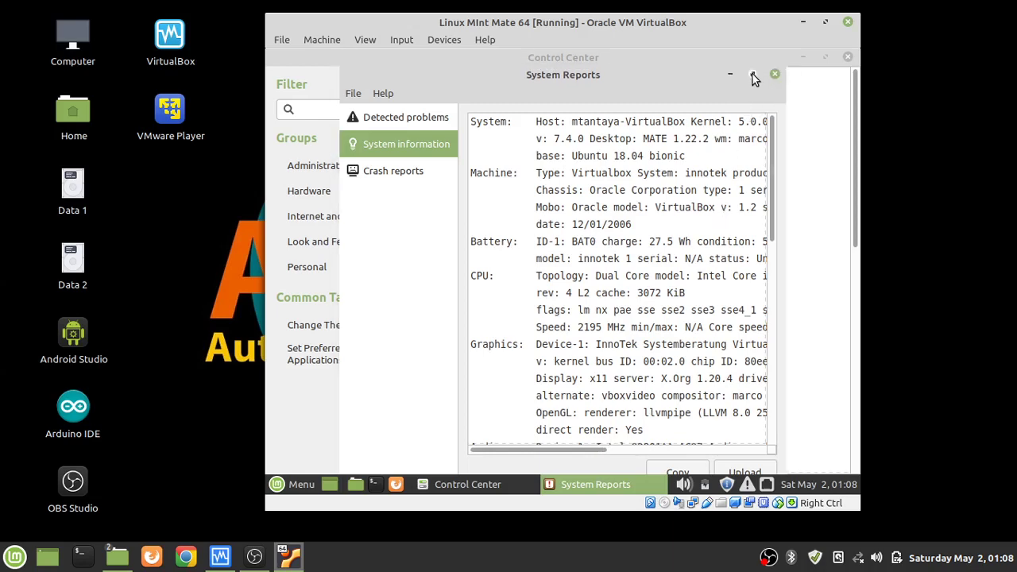
pyautogui.click(729, 73)
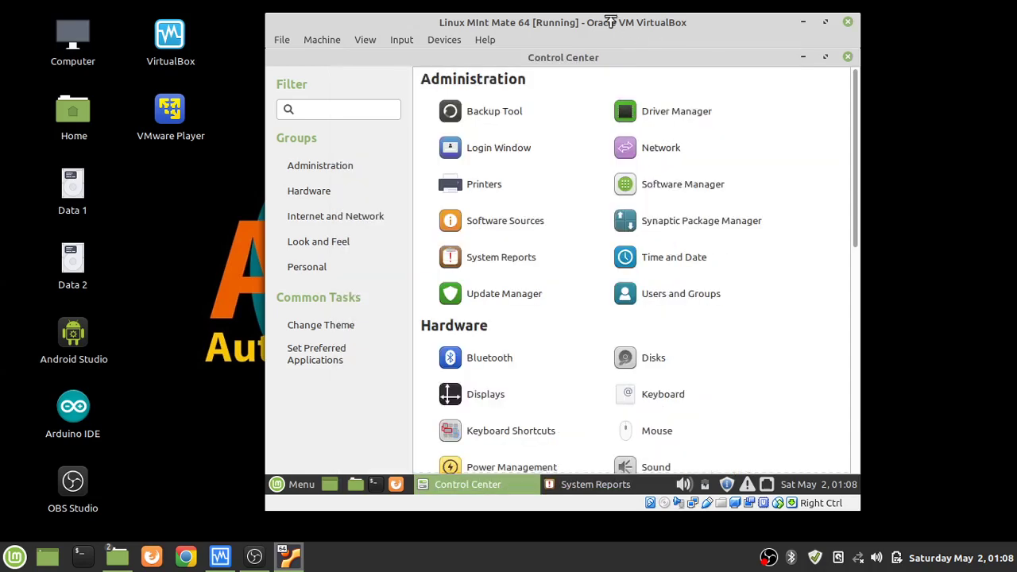
pyautogui.click(805, 24)
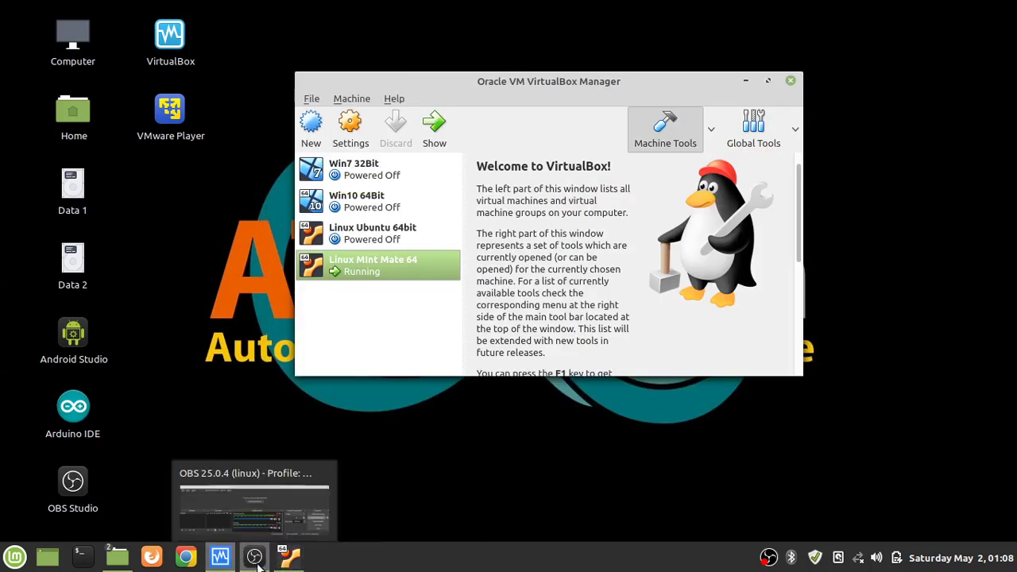
pyautogui.click(293, 559)
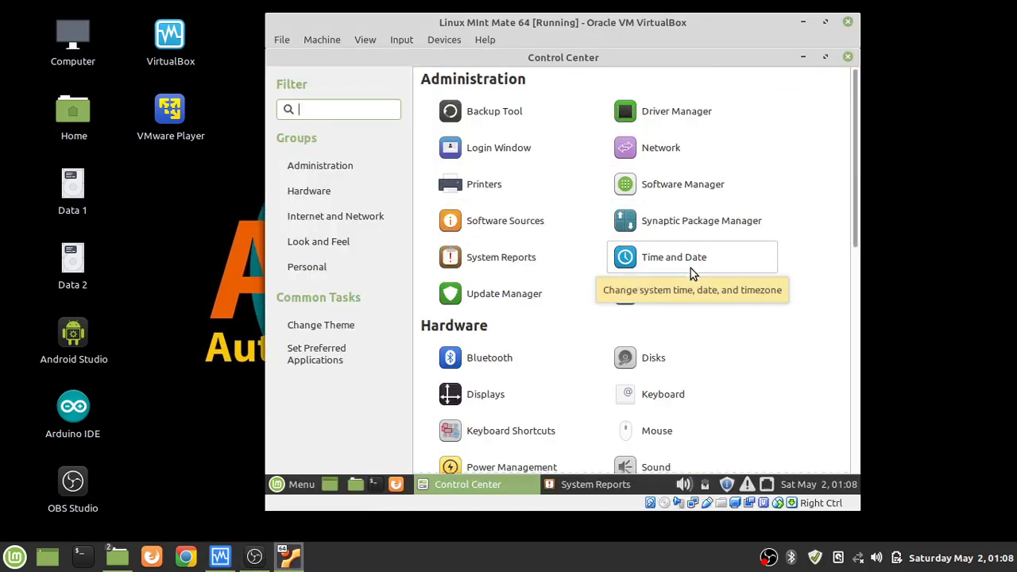
pyautogui.click(802, 59)
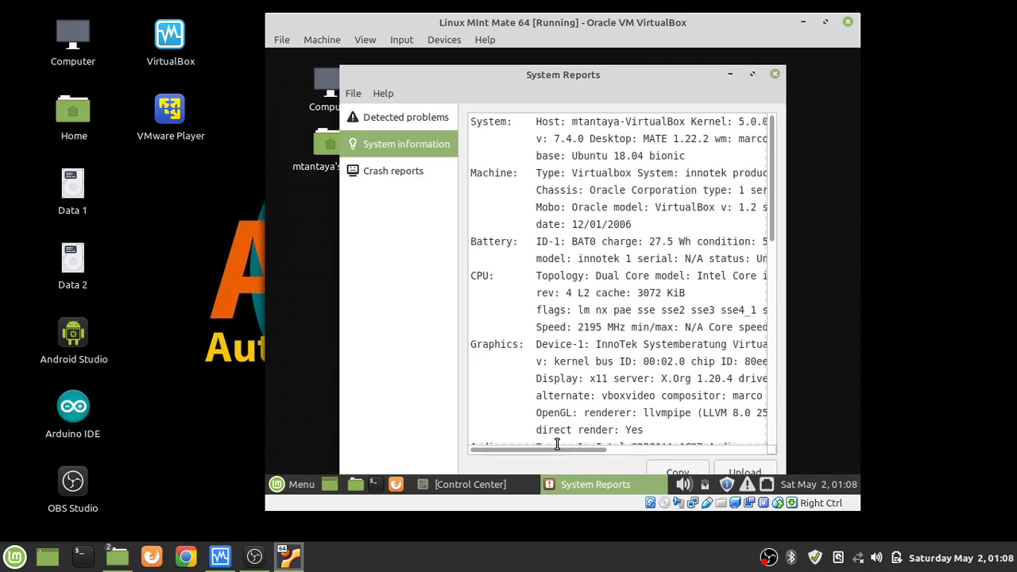
# Scroll and drag through the System information text to read the long report lines.
pyautogui.scroll(-1, 557, 444)
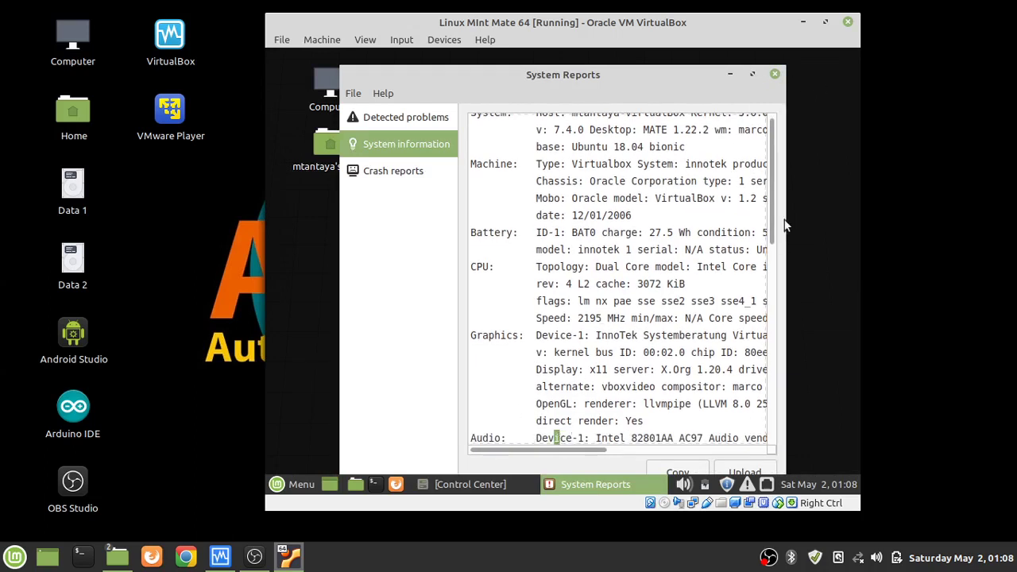
pyautogui.scroll(1, 771, 204)
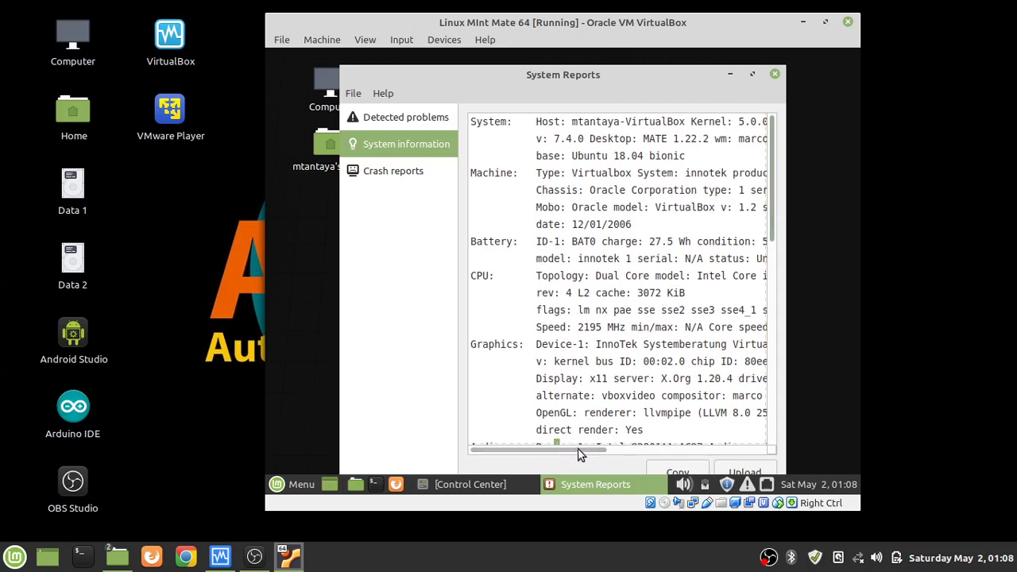
pyautogui.moveTo(578, 449); pyautogui.dragTo(606, 458)
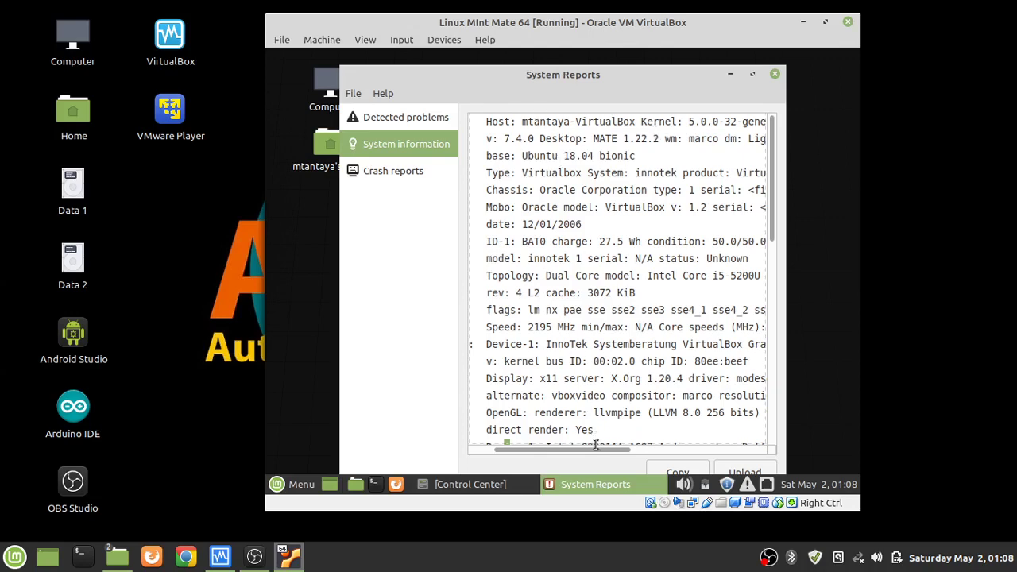
pyautogui.moveTo(593, 452); pyautogui.dragTo(711, 434)
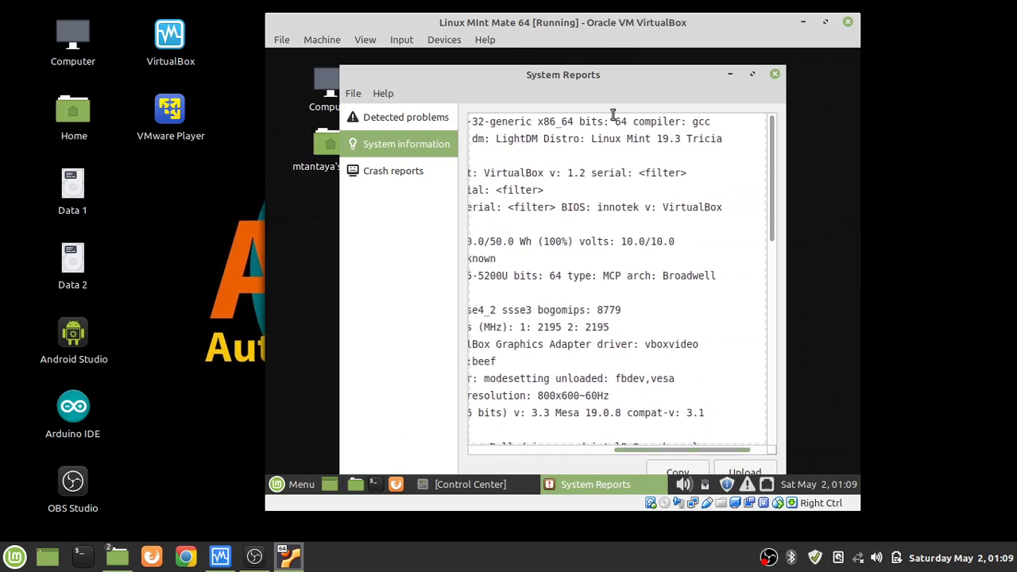
pyautogui.moveTo(596, 142)
pyautogui.mouseDown()
pyautogui.moveTo(652, 154)
pyautogui.moveTo(613, 152)
pyautogui.mouseUp()
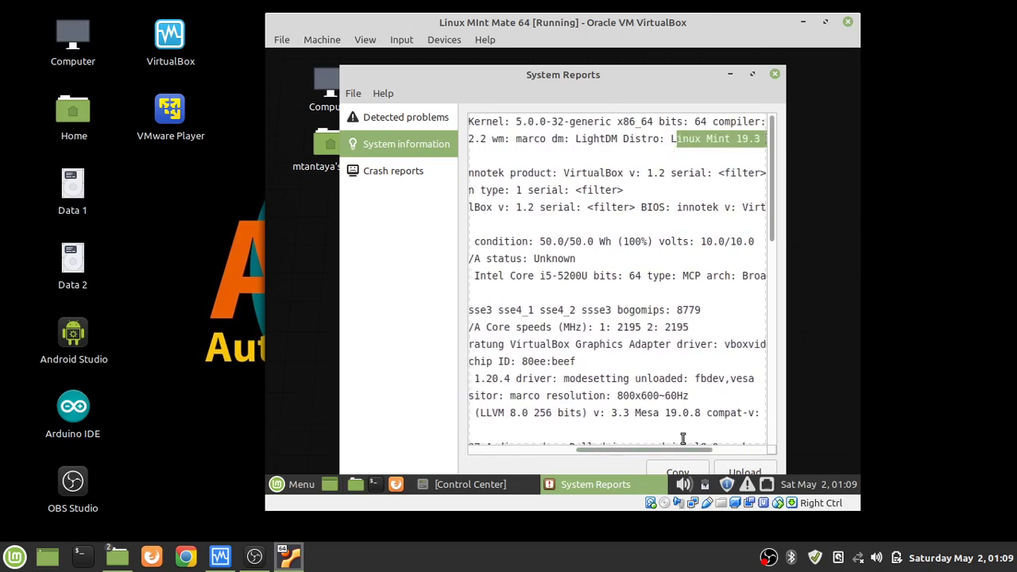
pyautogui.moveTo(612, 449); pyautogui.dragTo(502, 453)
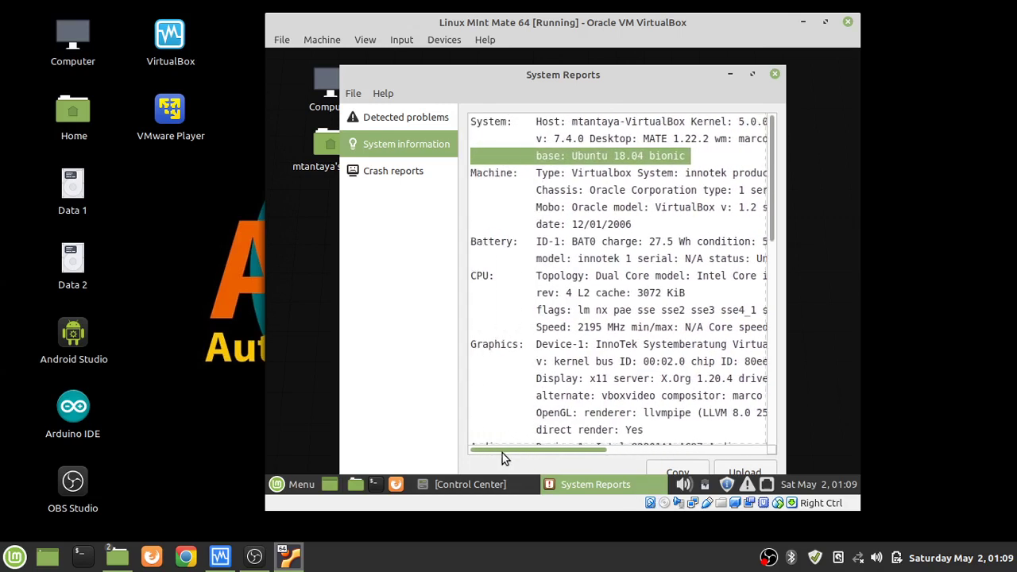
pyautogui.click(606, 155)
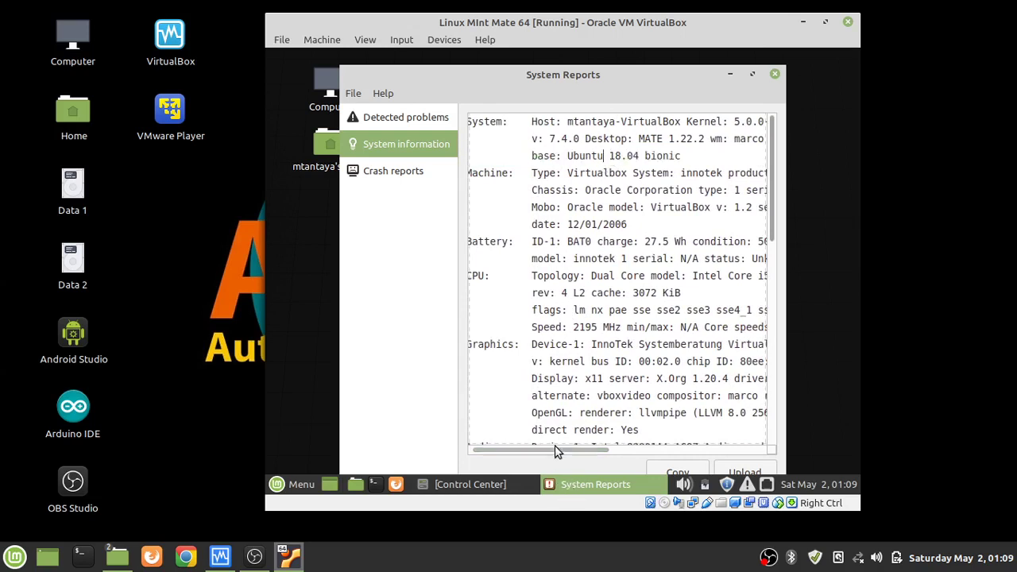
pyautogui.moveTo(557, 454); pyautogui.dragTo(644, 449)
# Move the System Reports window and widen it by dragging its right and left edges outward.
pyautogui.moveTo(553, 67)
pyautogui.mouseDown()
pyautogui.moveTo(548, 80)
pyautogui.moveTo(561, 85)
pyautogui.mouseUp()
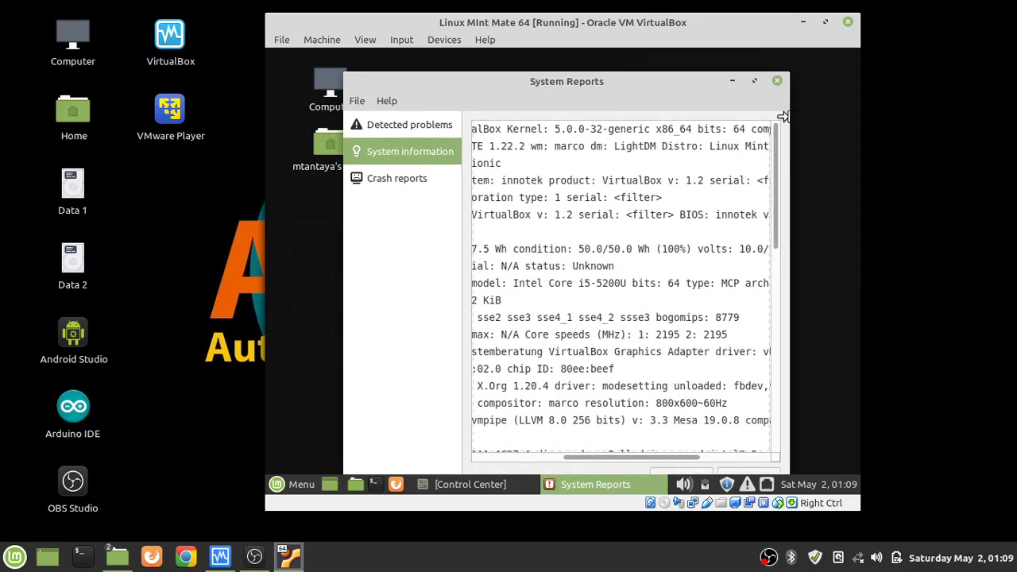
pyautogui.moveTo(783, 117); pyautogui.dragTo(855, 109)
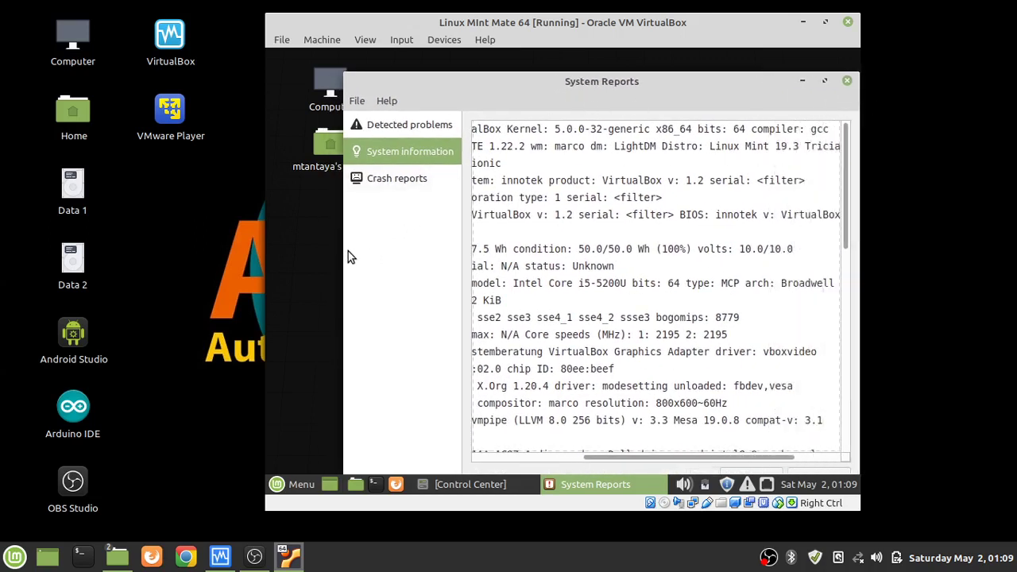
pyautogui.moveTo(345, 251); pyautogui.dragTo(239, 224)
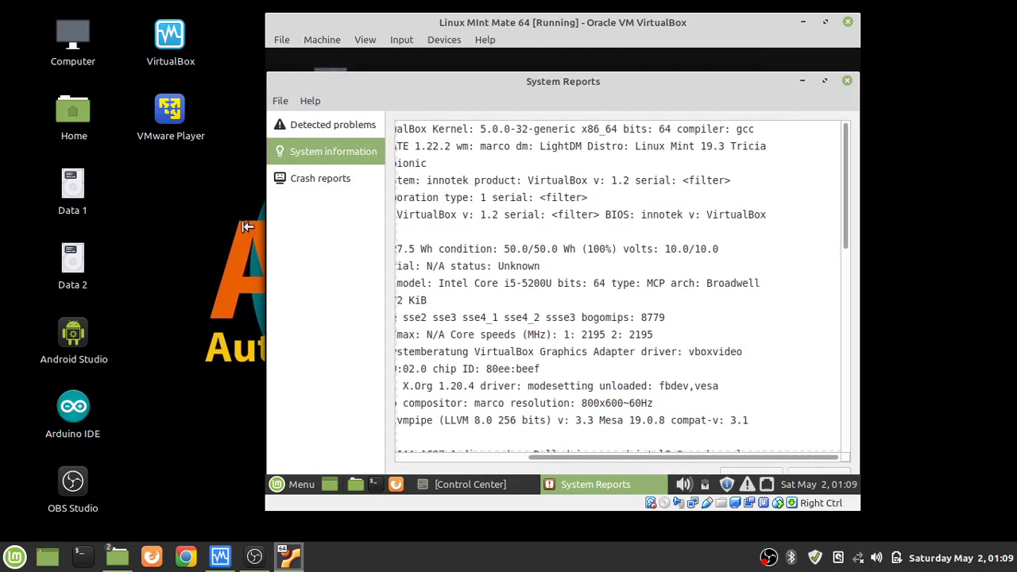
pyautogui.moveTo(683, 456); pyautogui.dragTo(610, 456)
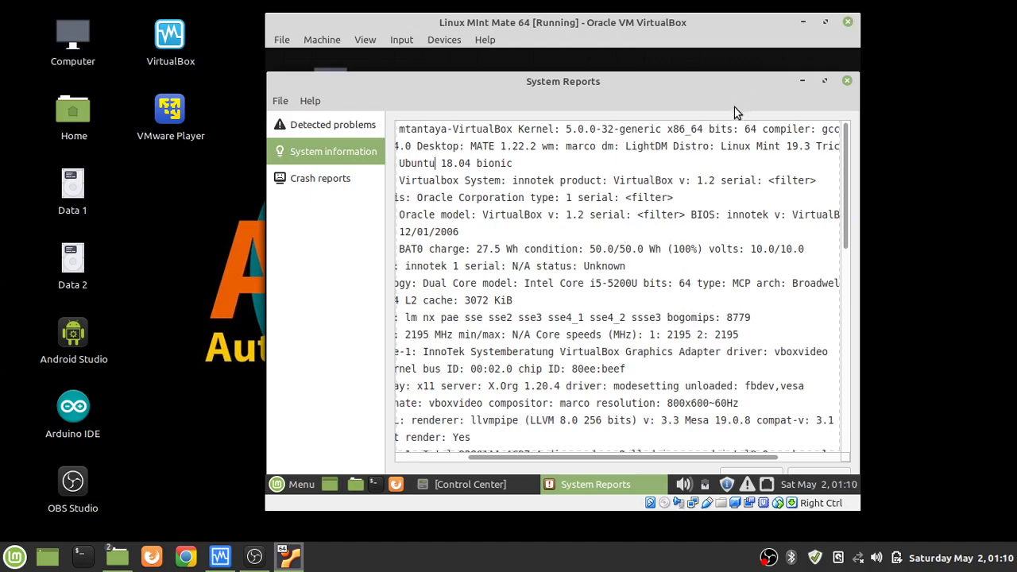
pyautogui.rightClick(769, 558)
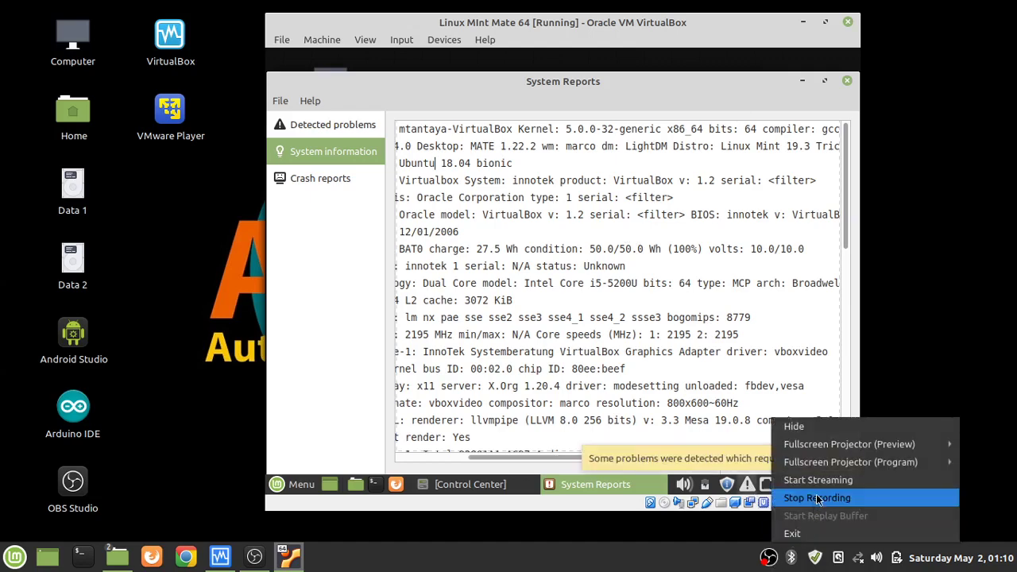